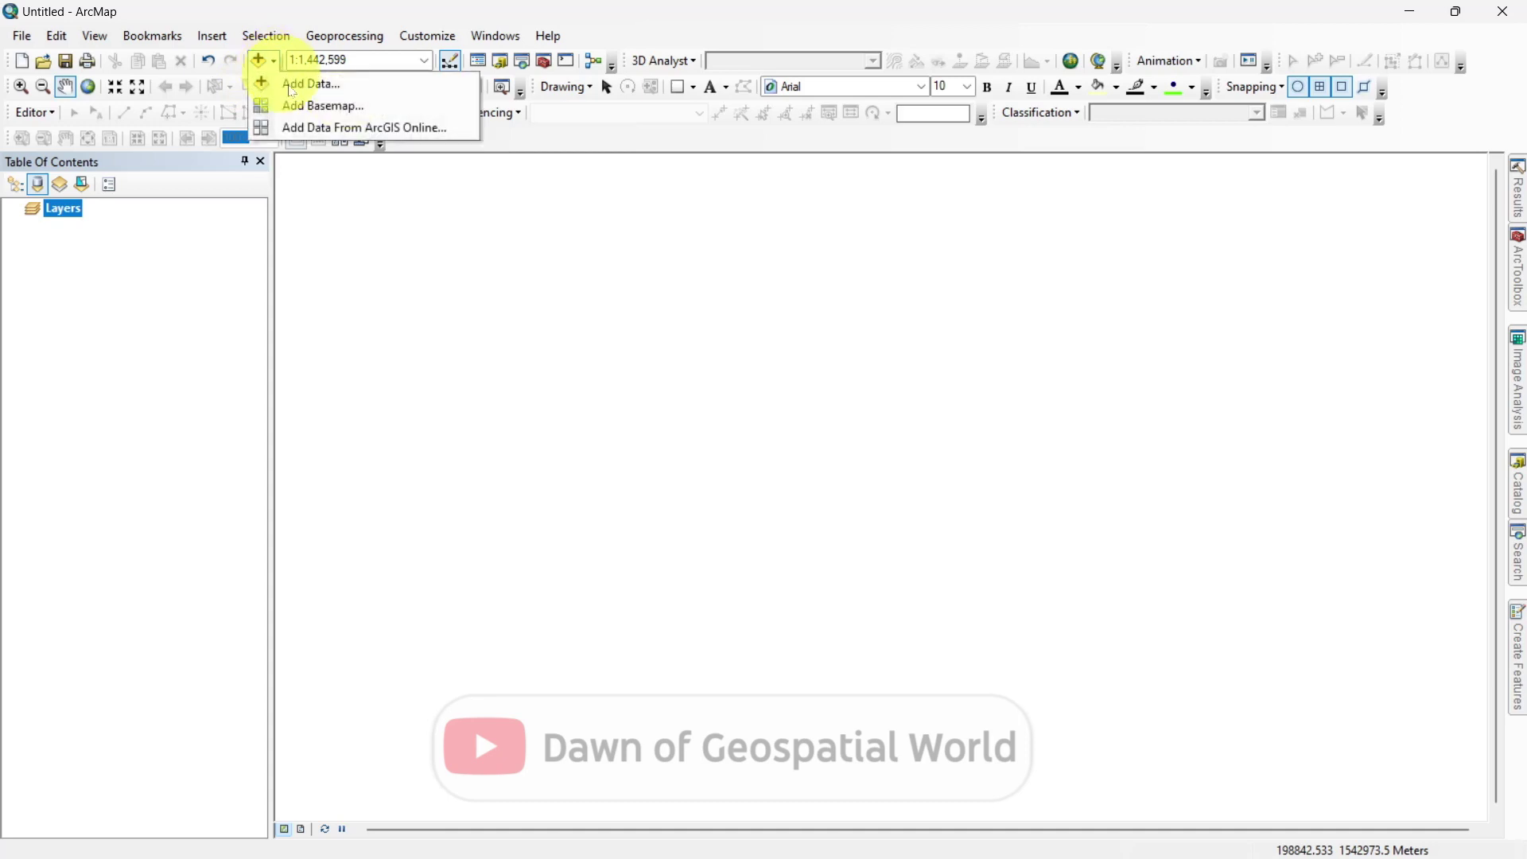
Add the Landsat band 10 raster LC08_L1TP_142051_20230529_20230607_02_T1_B10.TIF to the map
{"action": "left_click", "coordinate": [287, 83]}
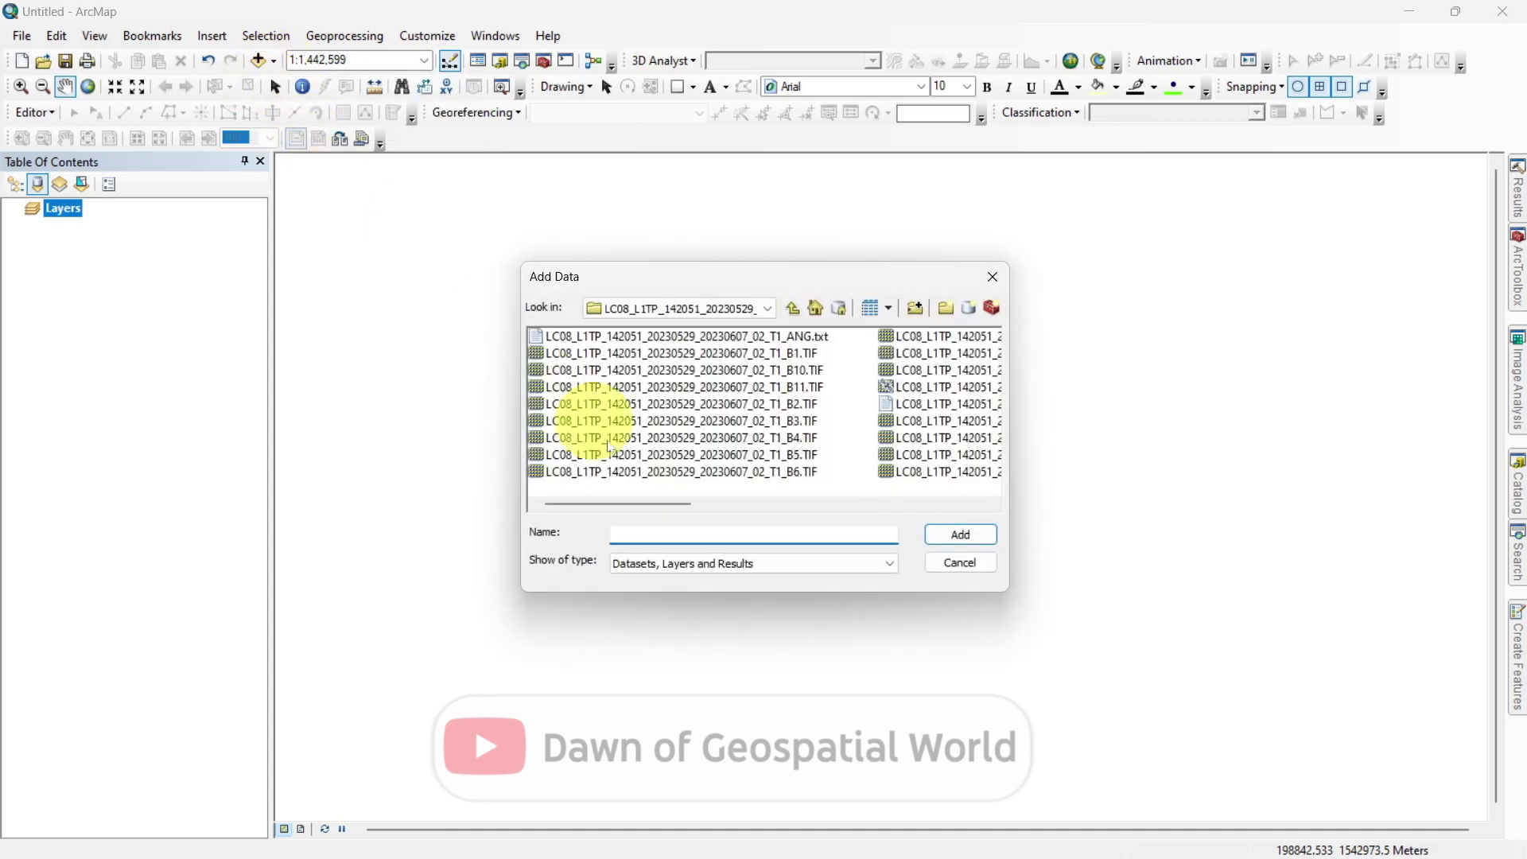
{"action": "left_click", "coordinate": [804, 370]}
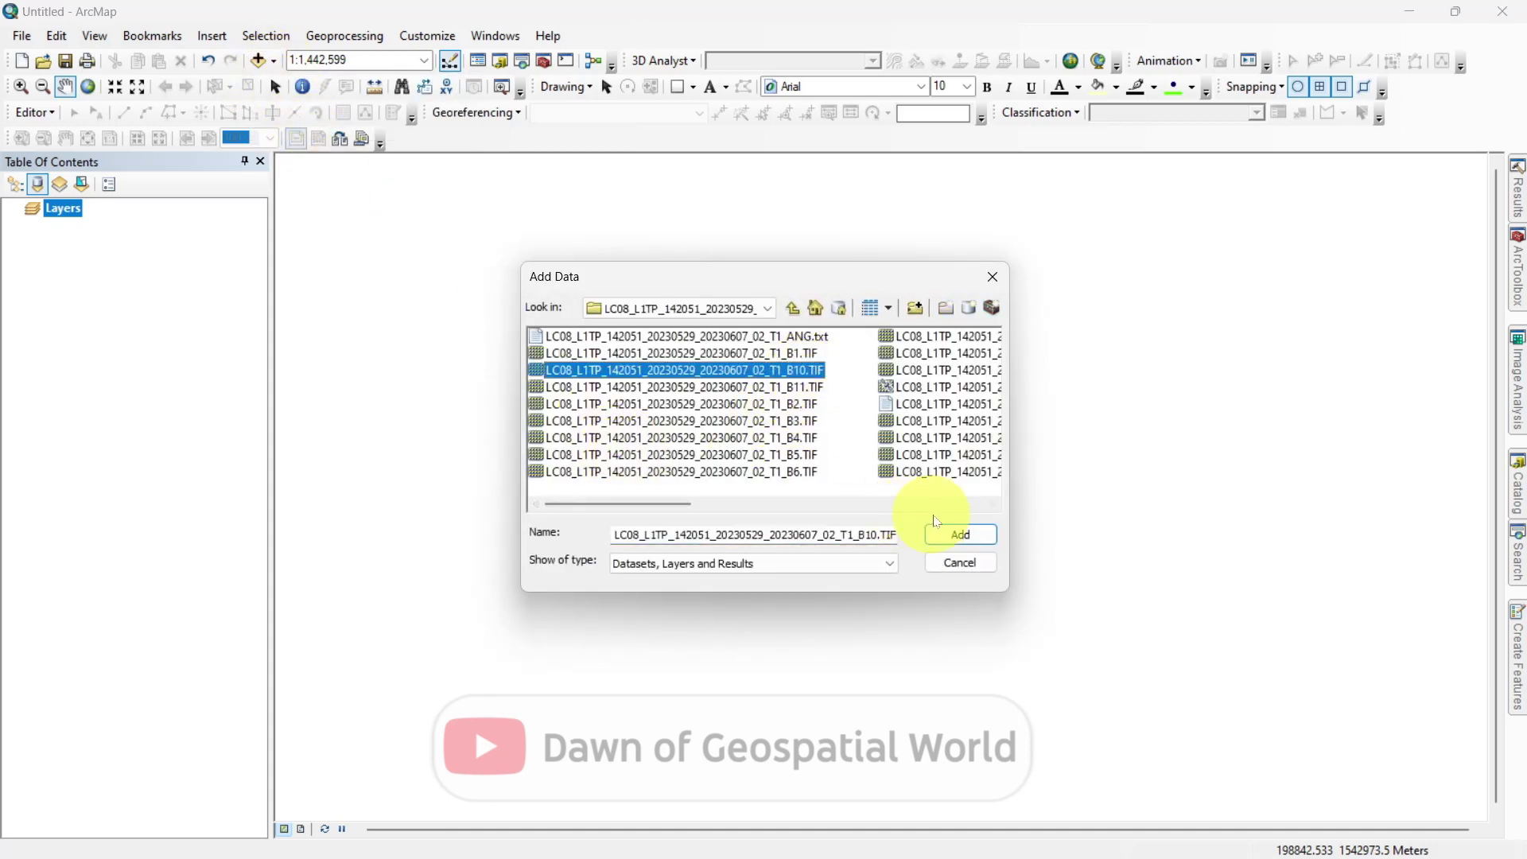
{"action": "left_click", "coordinate": [960, 533]}
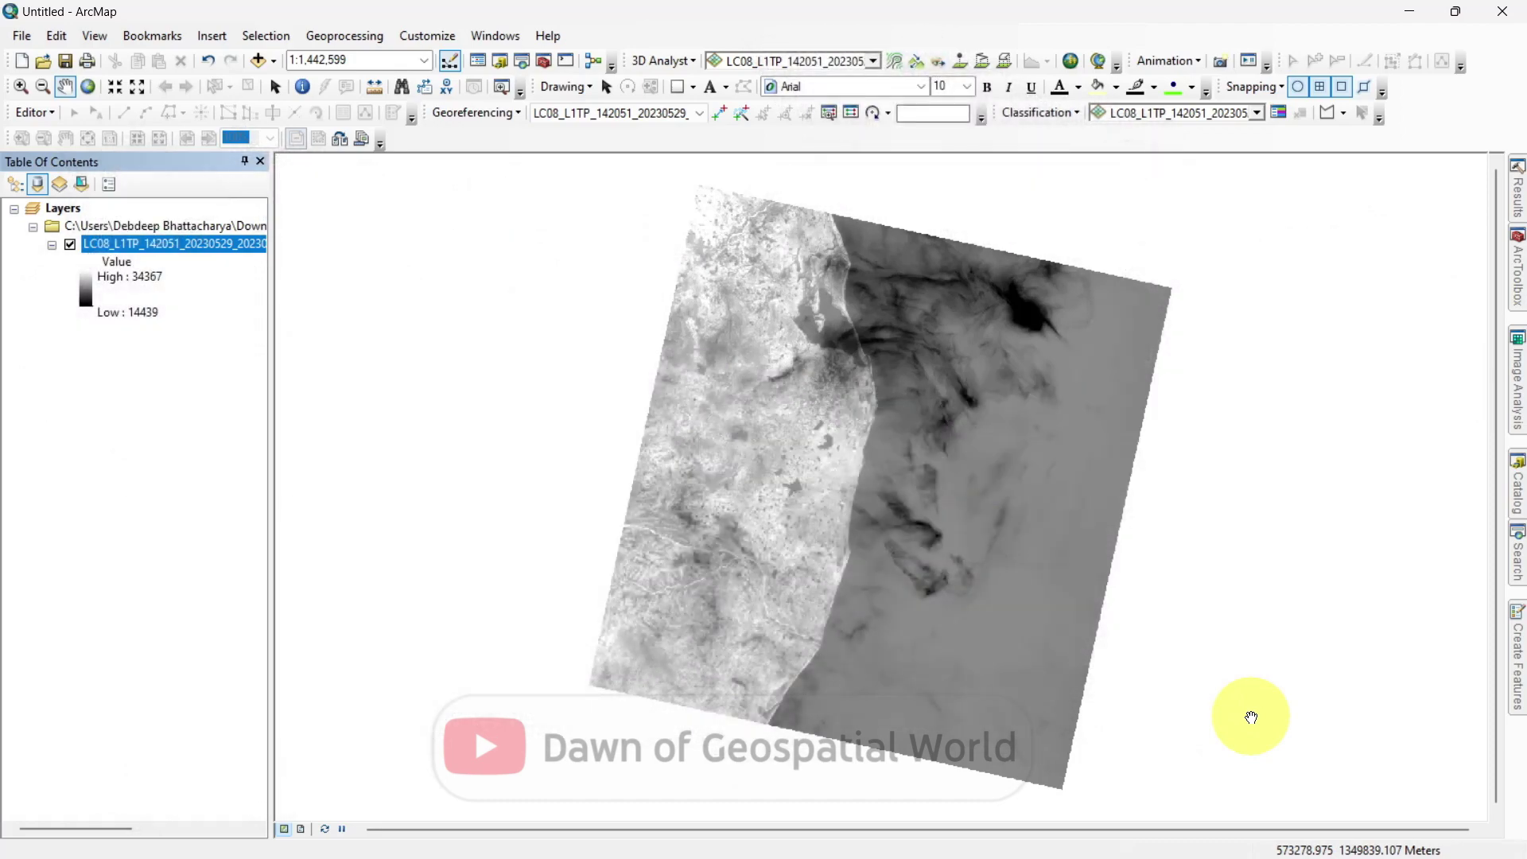
Search for "raster calculator" and open the Raster Calculator (Spatial Analyst) tool
{"action": "left_click", "coordinate": [1515, 557]}
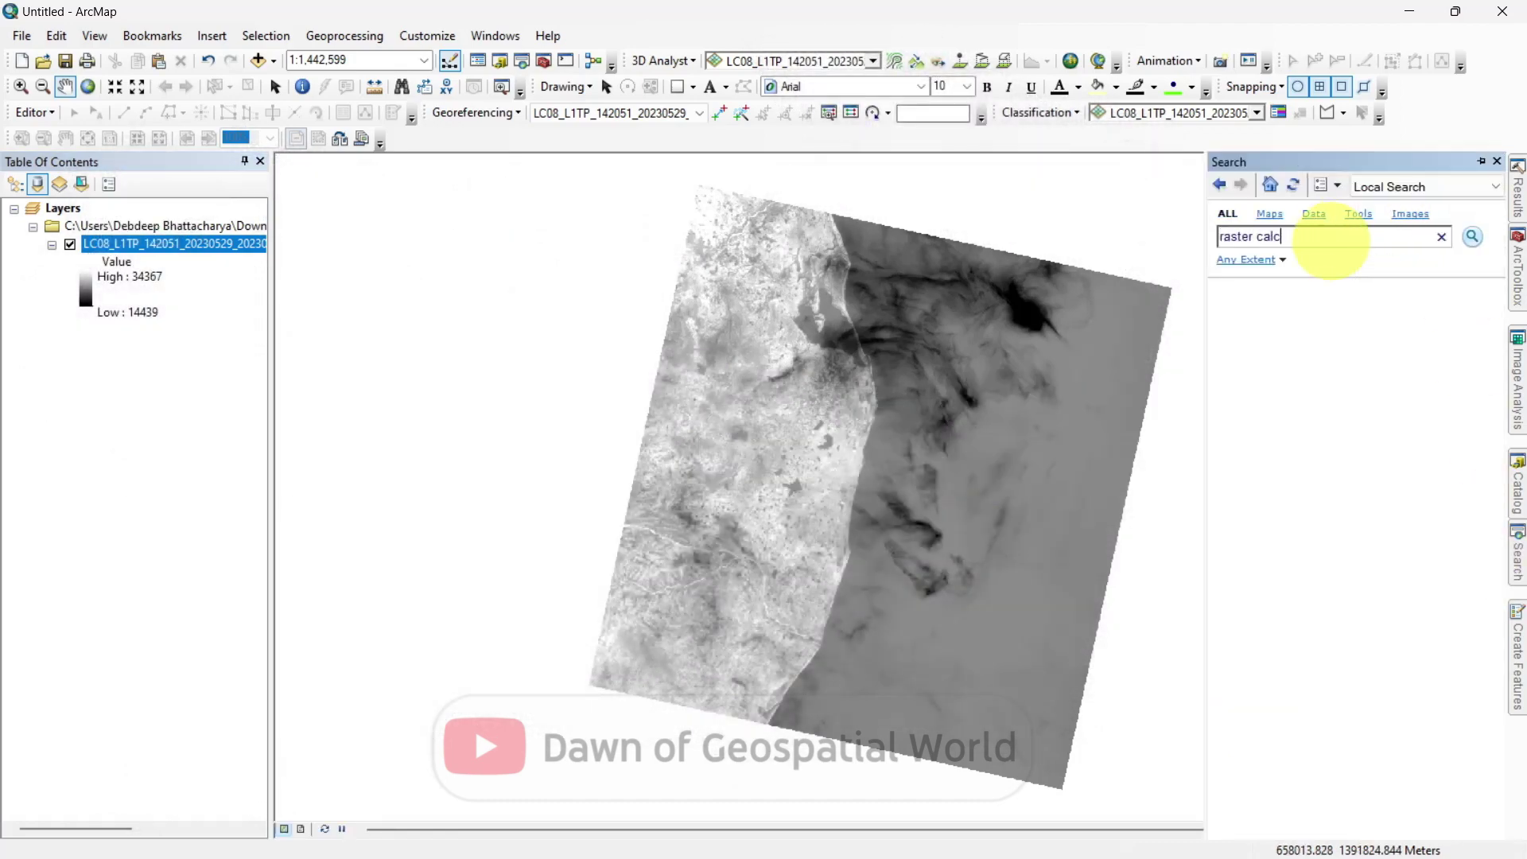
{"action": "type", "text": "raster calculator"}
{"action": "key", "text": "Return"}
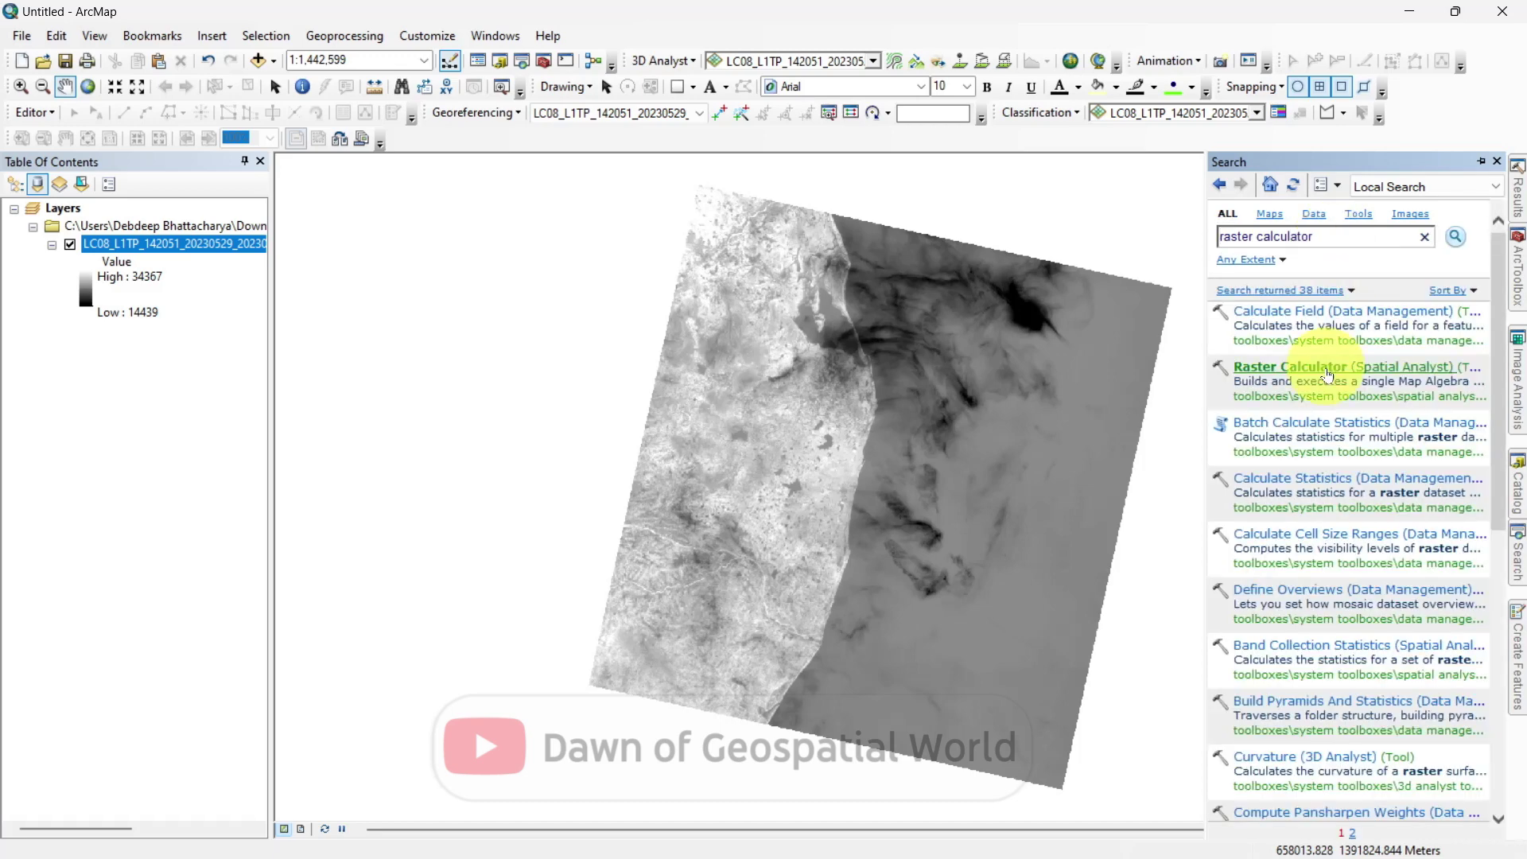
{"action": "left_click", "coordinate": [1325, 368]}
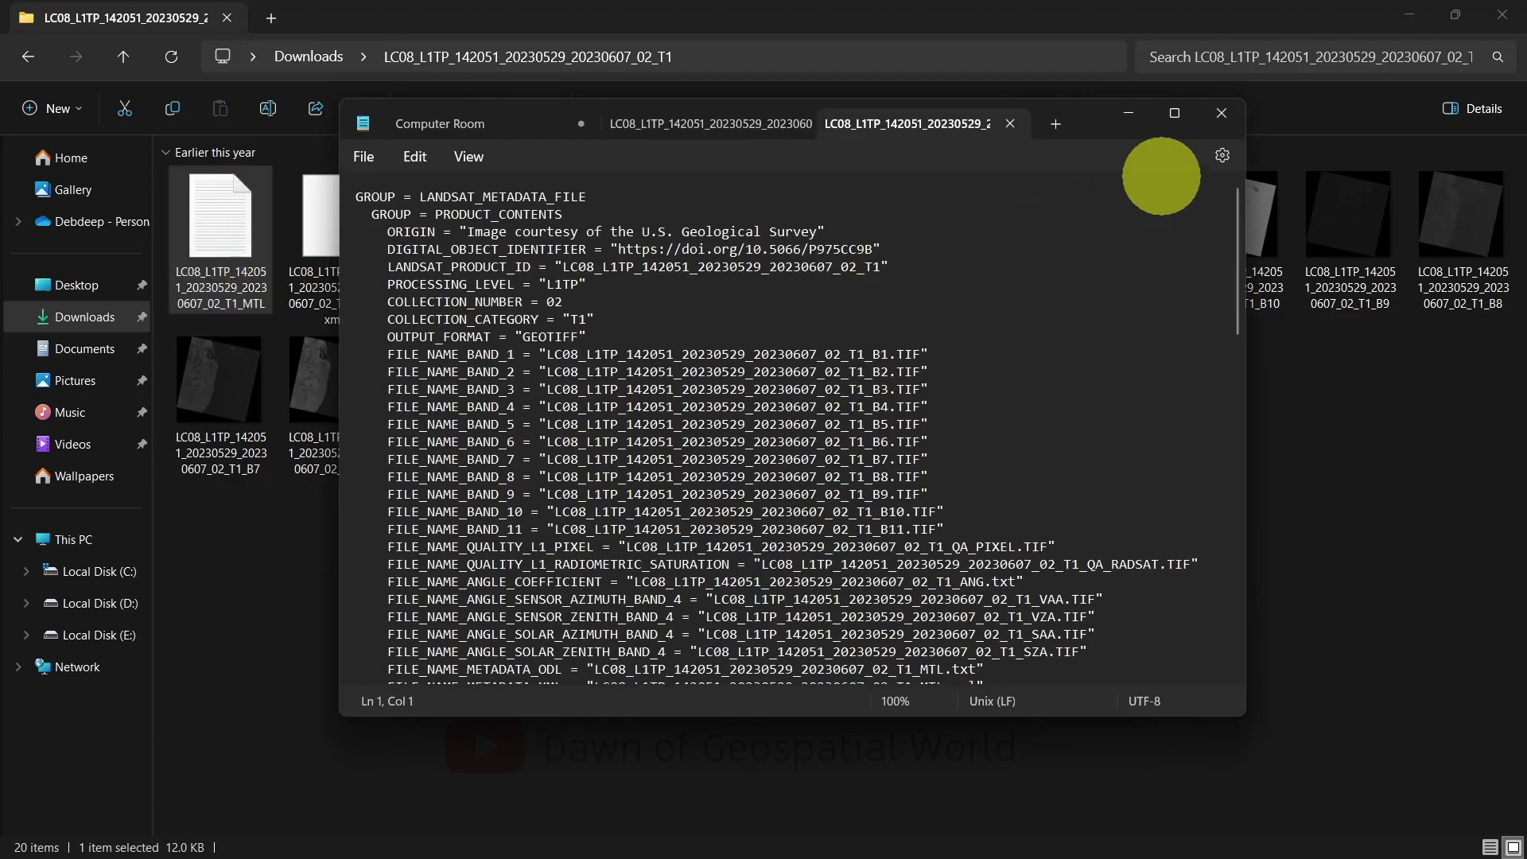
Find RADIANCE_MULT_BAND_10 in the scene's MTL metadata file in Notepad and copy its value, 3.3420E-04
{"action": "left_click", "coordinate": [1174, 112]}
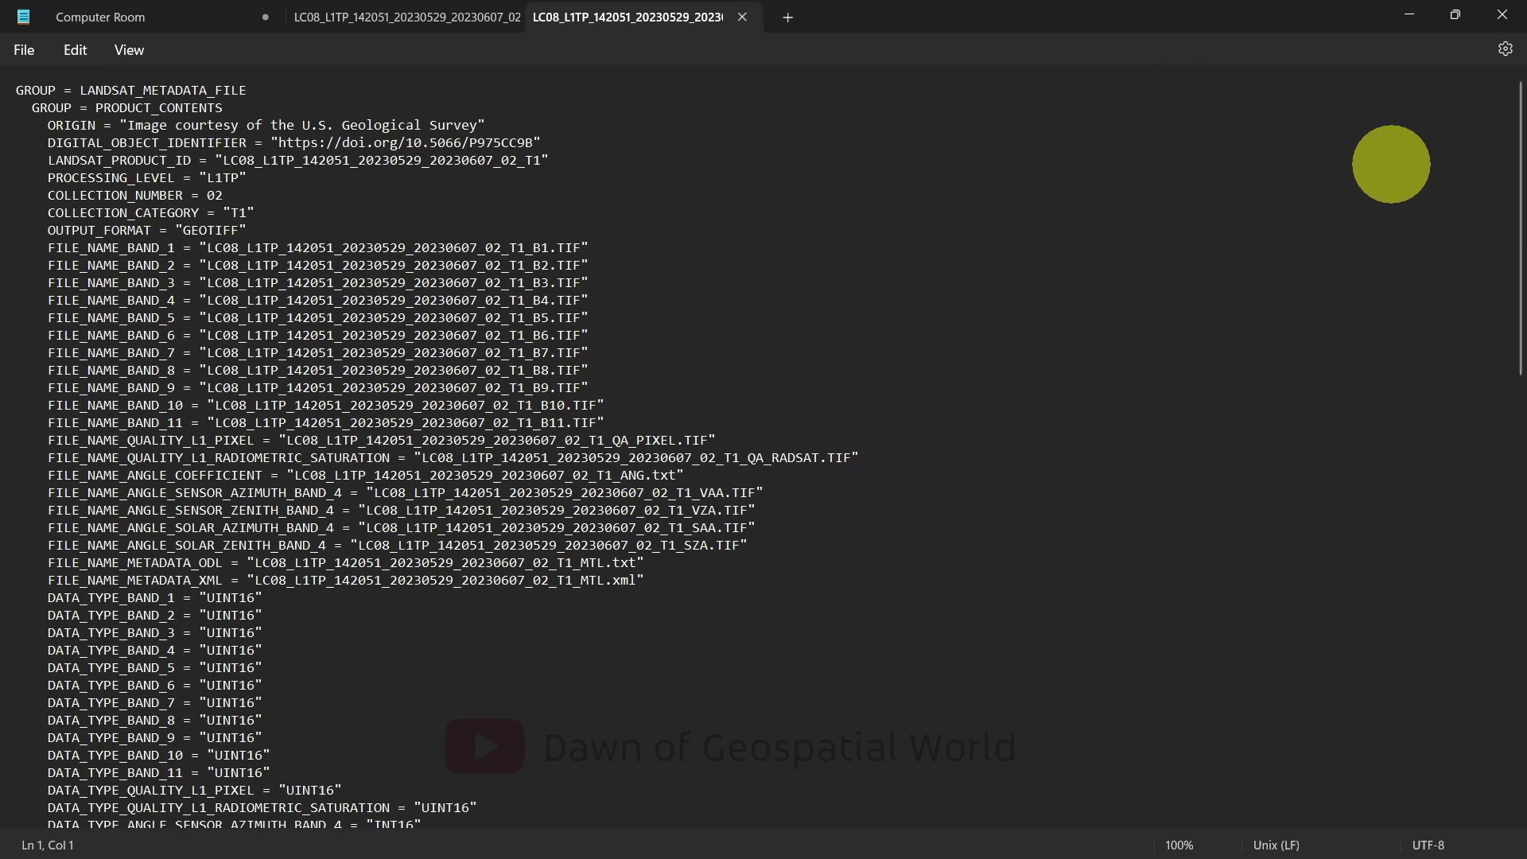
{"action": "left_click", "coordinate": [1521, 447]}
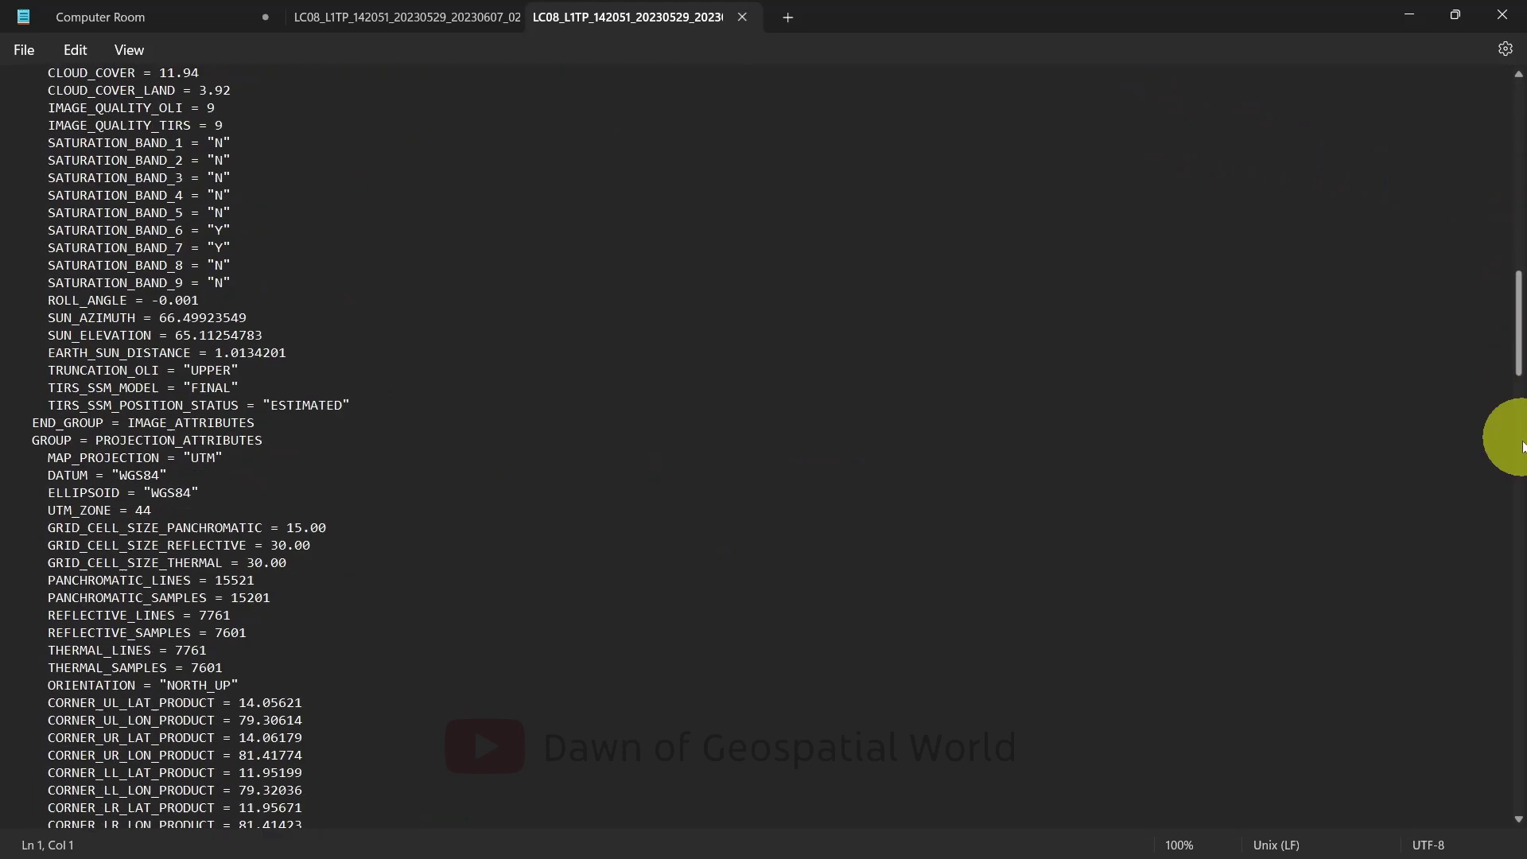
{"action": "left_click_drag", "start_coordinate": [1524, 447], "coordinate": [1521, 772]}
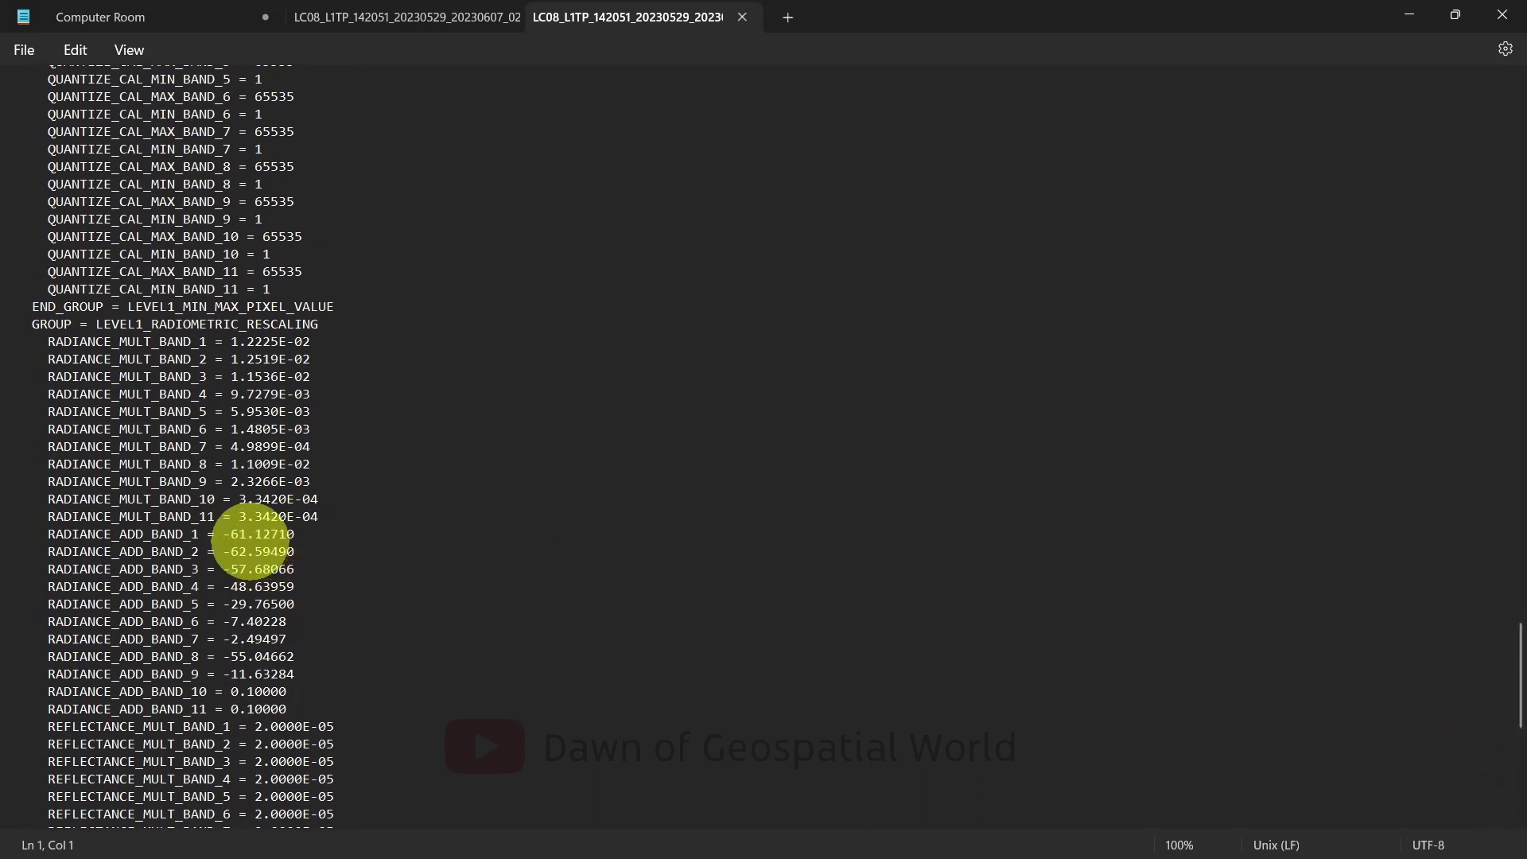
{"action": "left_click_drag", "start_coordinate": [238, 499], "coordinate": [318, 494]}
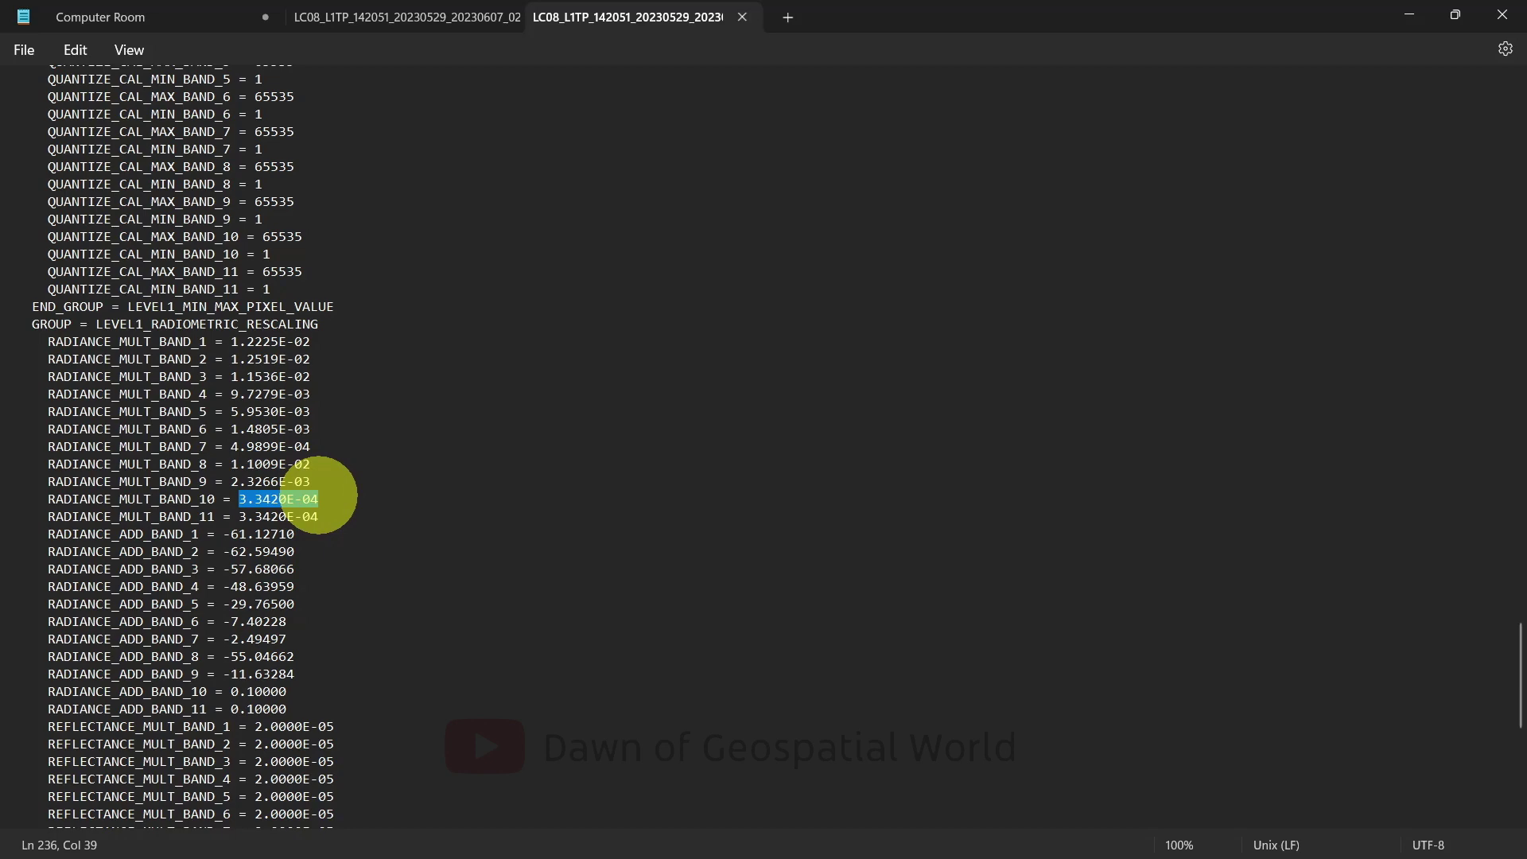
{"action": "right_click", "coordinate": [312, 505]}
{"action": "left_click", "coordinate": [382, 192]}
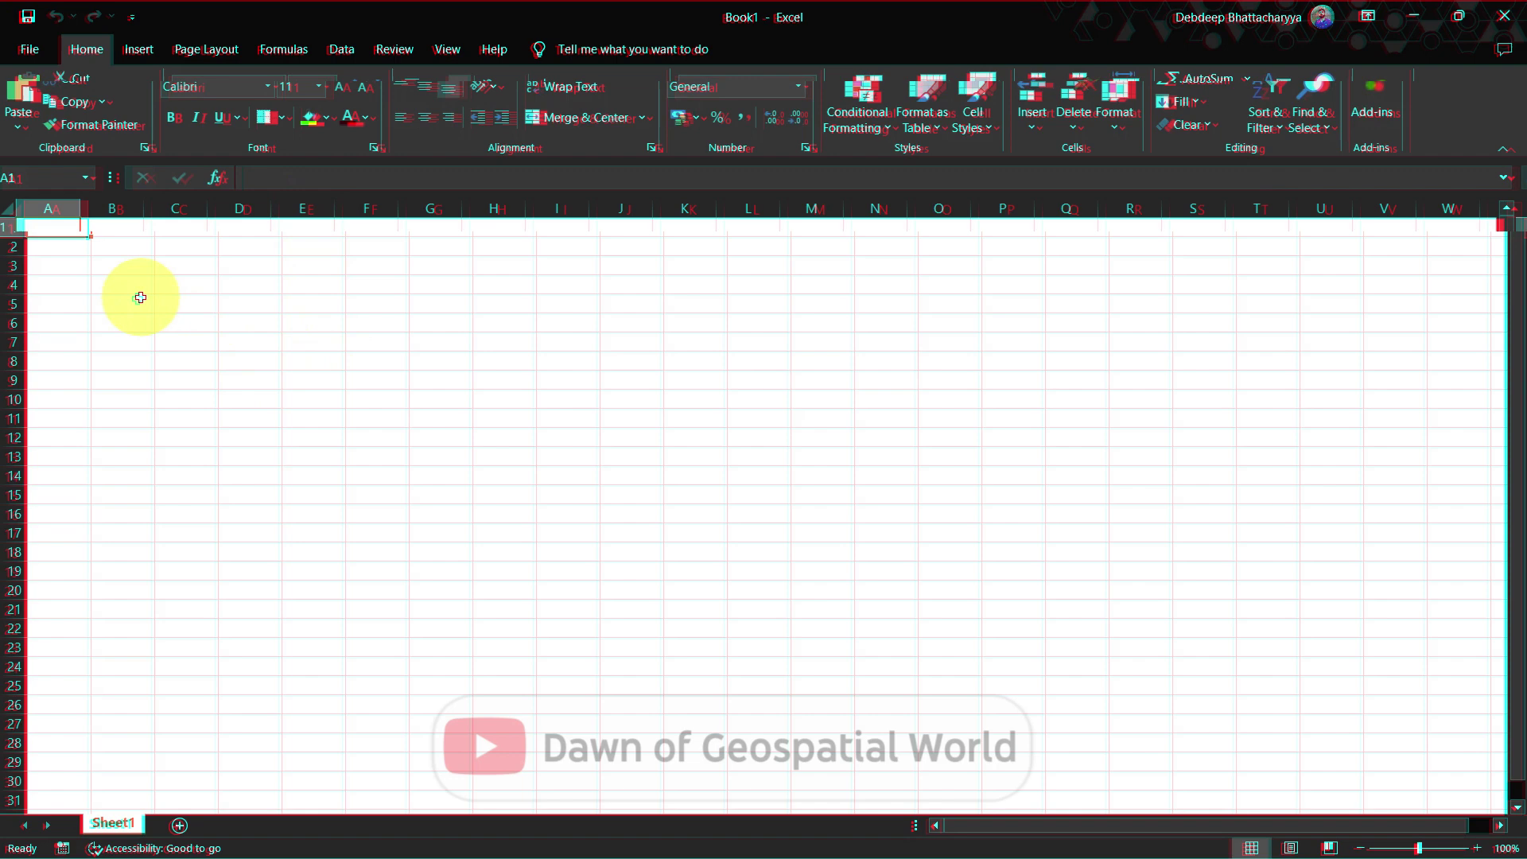
In a blank Excel workbook, label cell A1 "Rad_Mult B10" and fit column A to its contents
{"action": "type", "text": "Rad_Mult B10"}
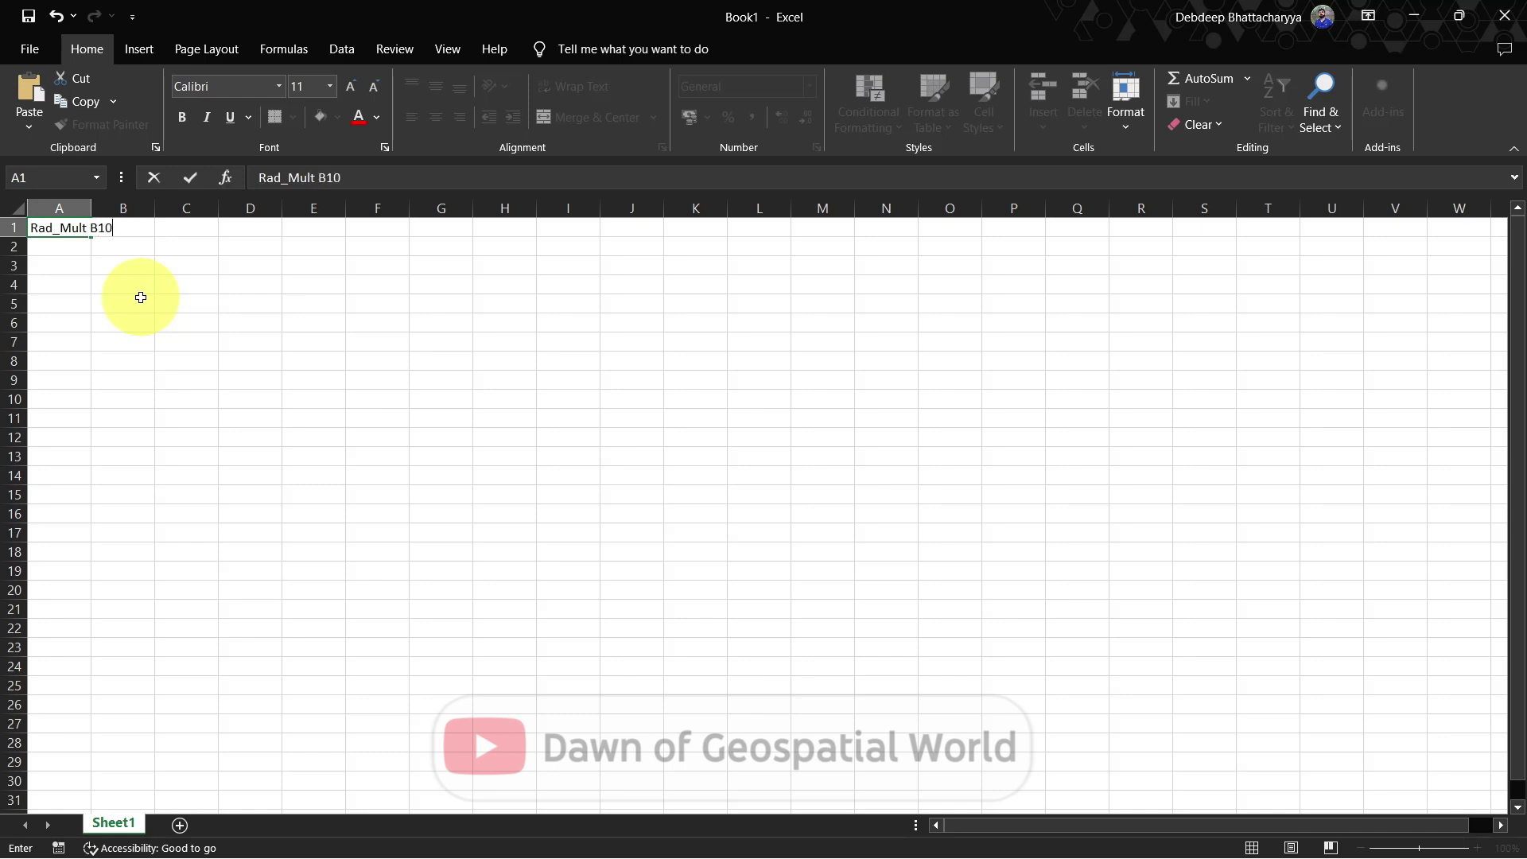
{"action": "key", "text": "Return"}
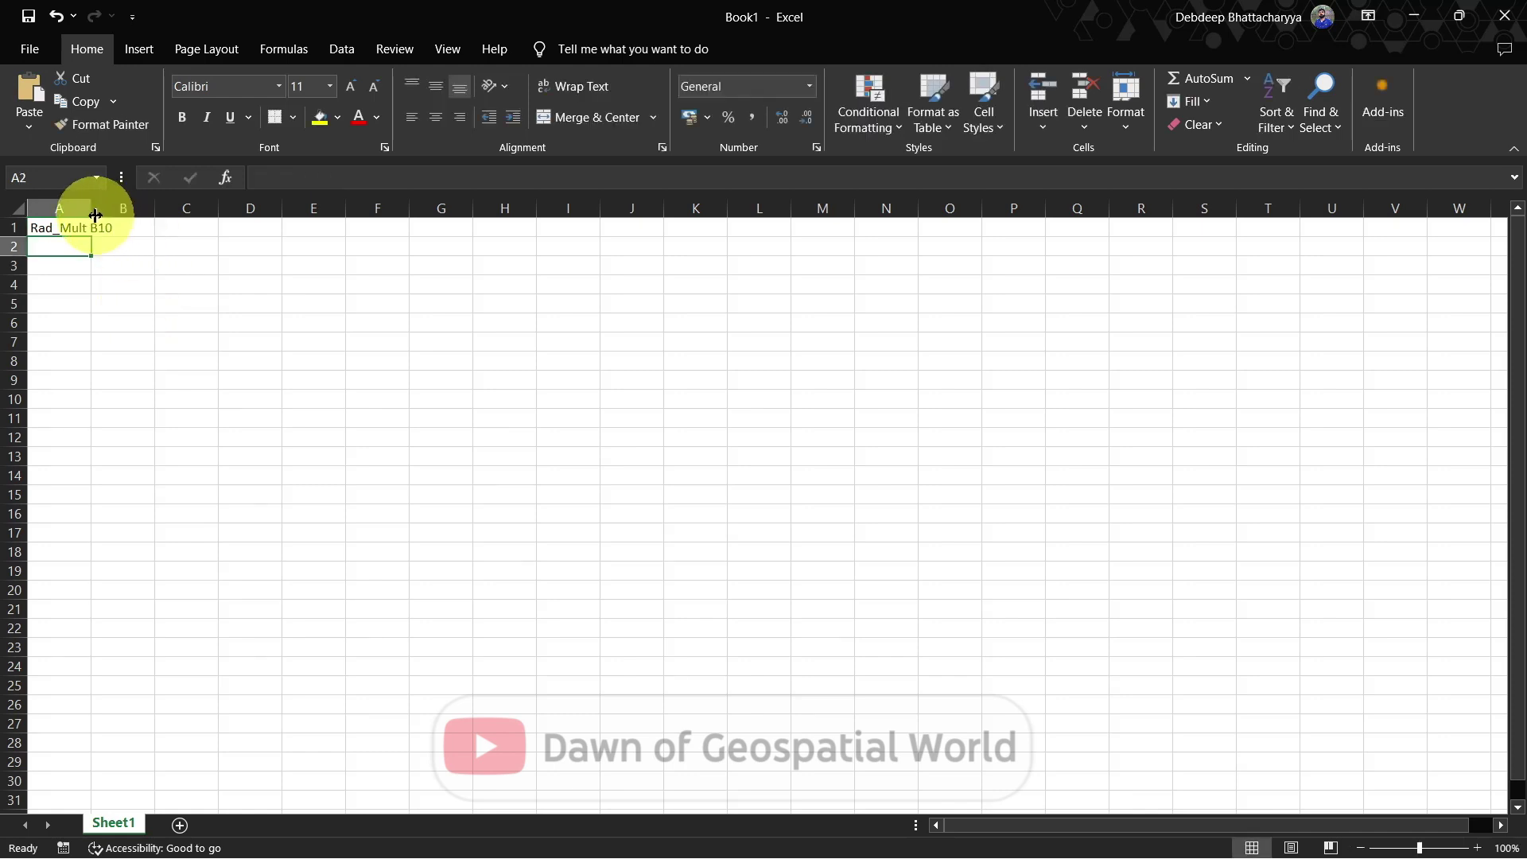
{"action": "double_click", "coordinate": [95, 215]}
Paste the copied multiplier into cell B1 and set its number format to General
{"action": "left_click", "coordinate": [150, 227]}
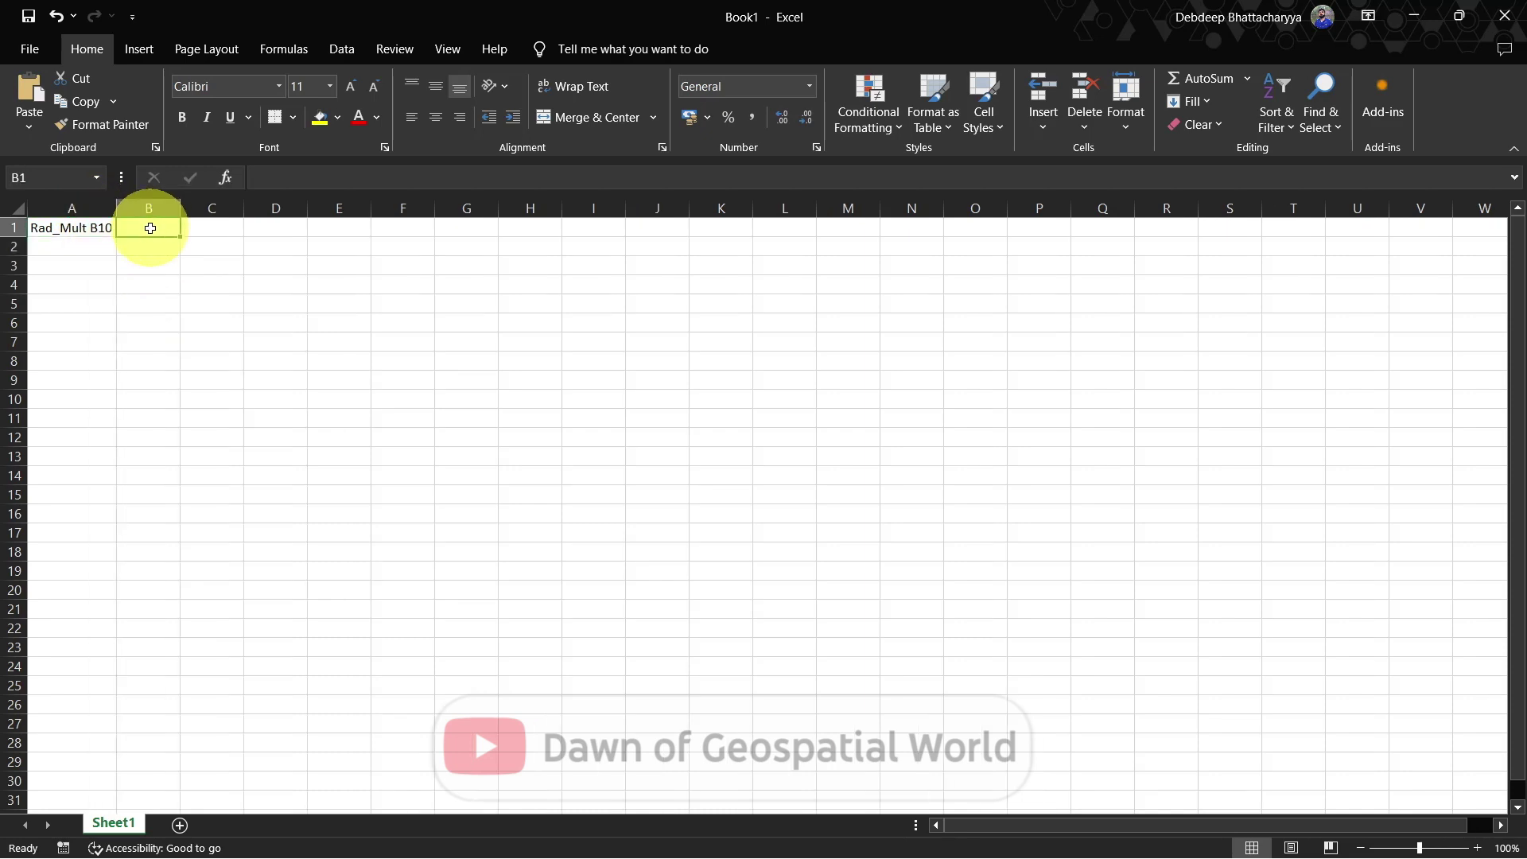
{"action": "right_click", "coordinate": [149, 227]}
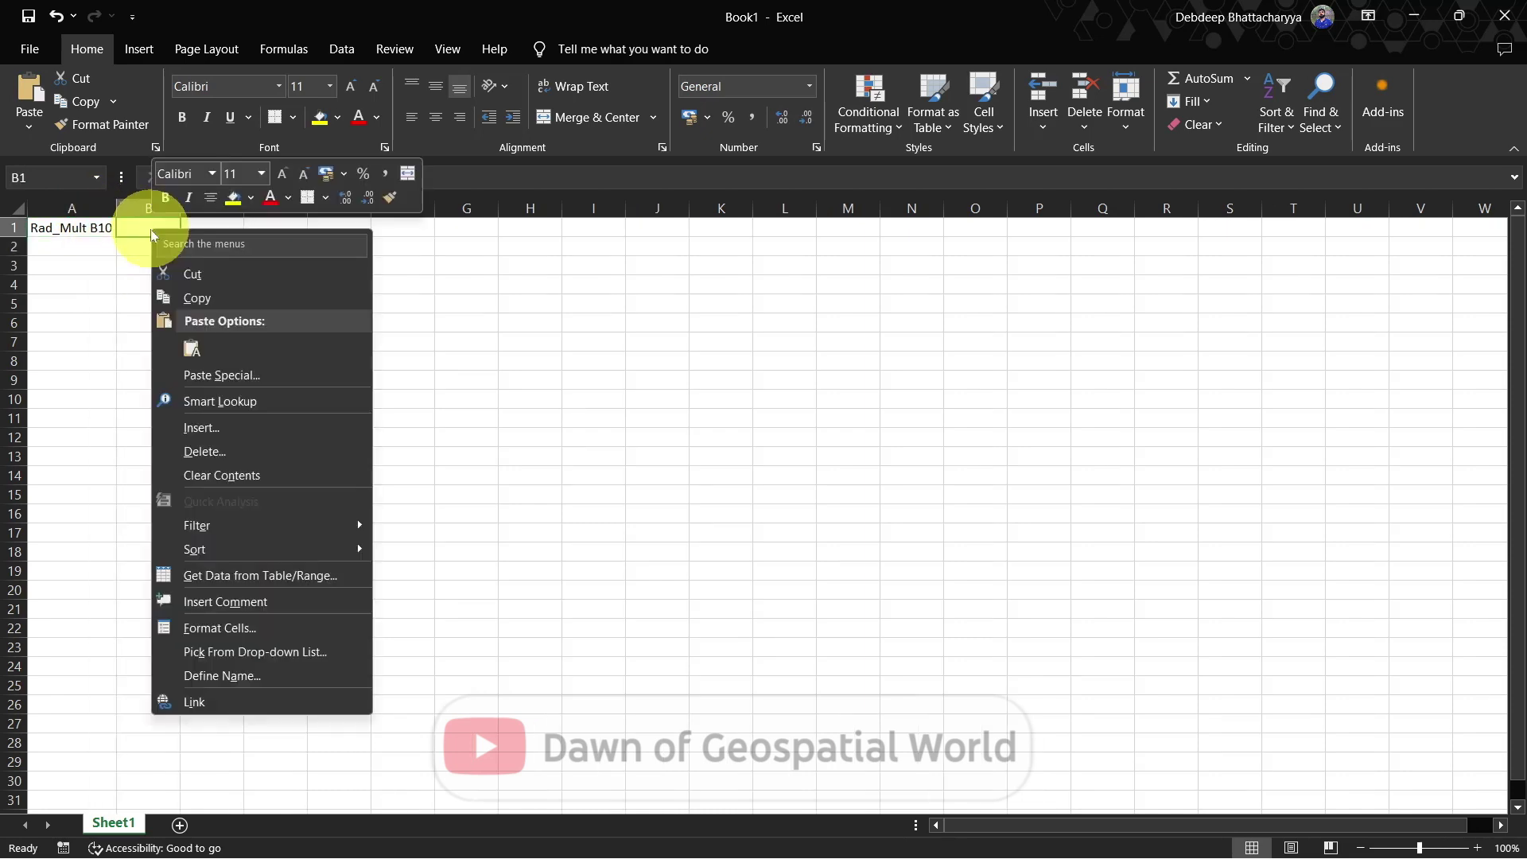
{"action": "left_click", "coordinate": [192, 351]}
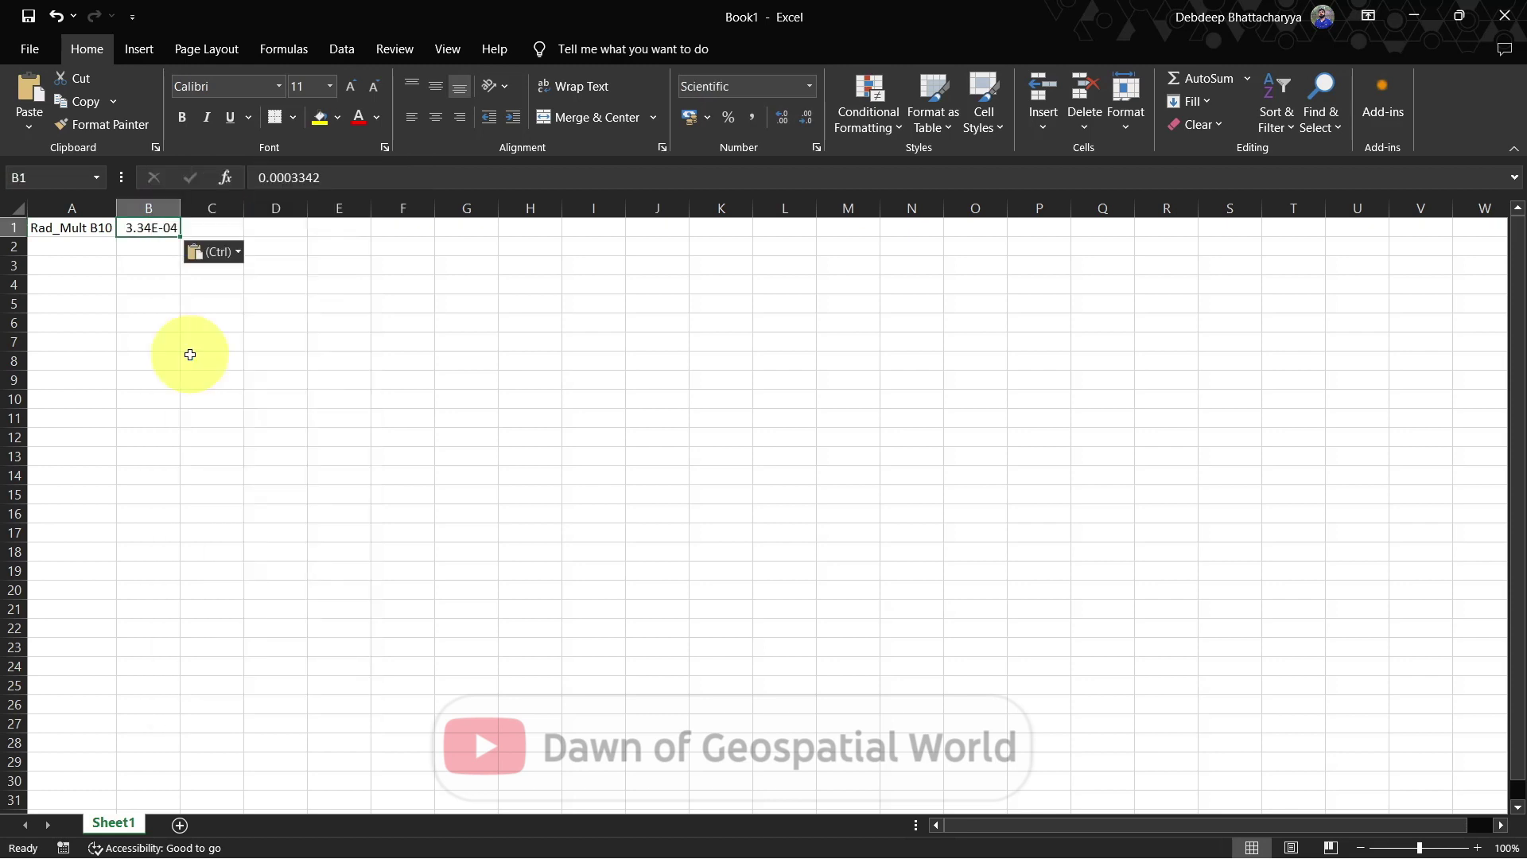
{"action": "left_click", "coordinate": [809, 88]}
{"action": "left_click", "coordinate": [780, 127]}
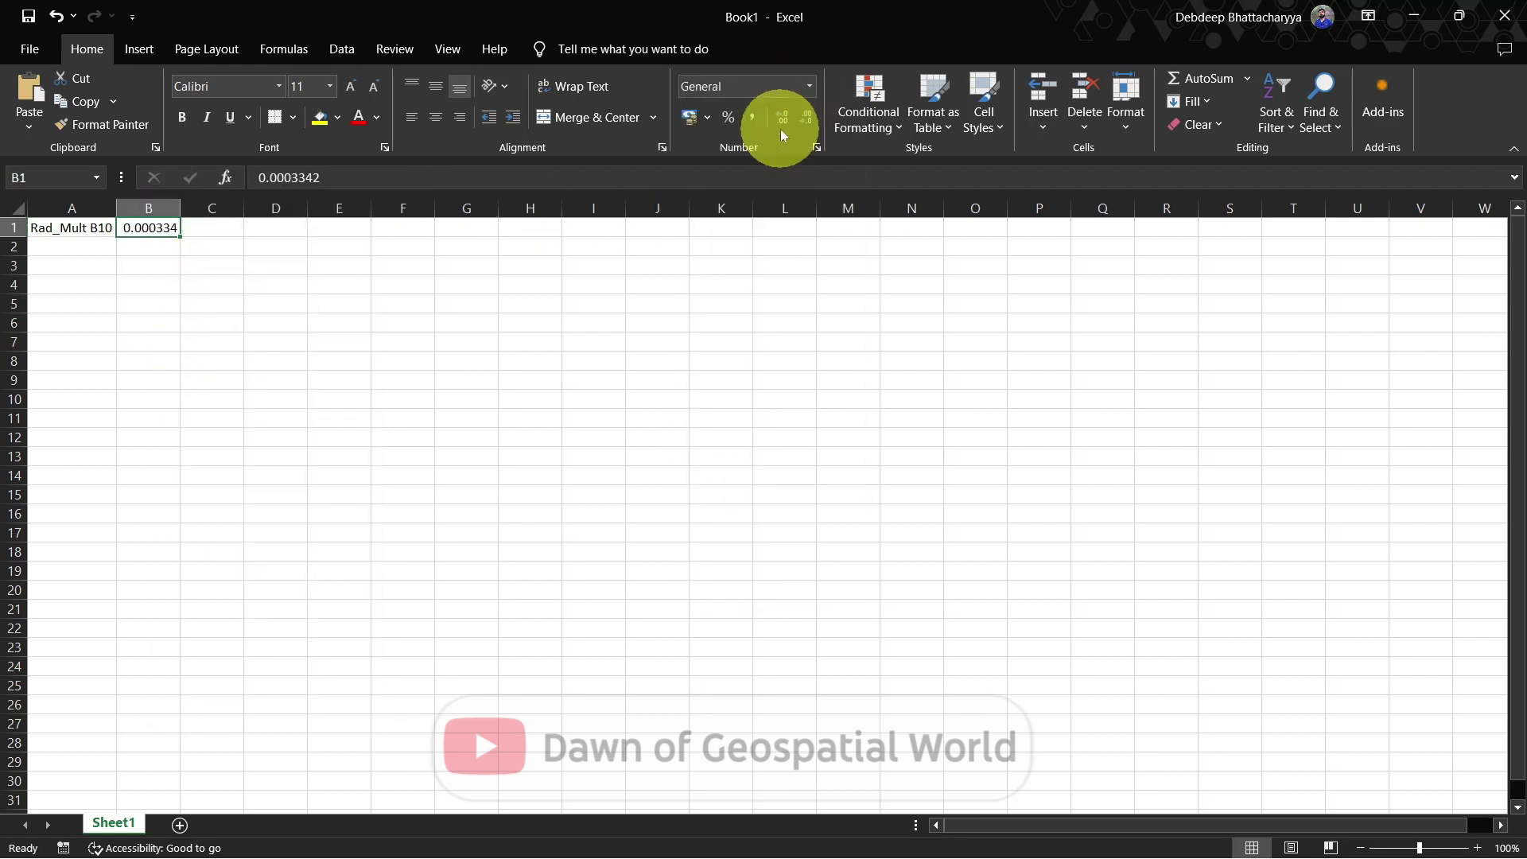
Label cell A2 "Rad_Add_B10"
{"action": "left_click", "coordinate": [99, 247]}
{"action": "type", "text": "Ra"}
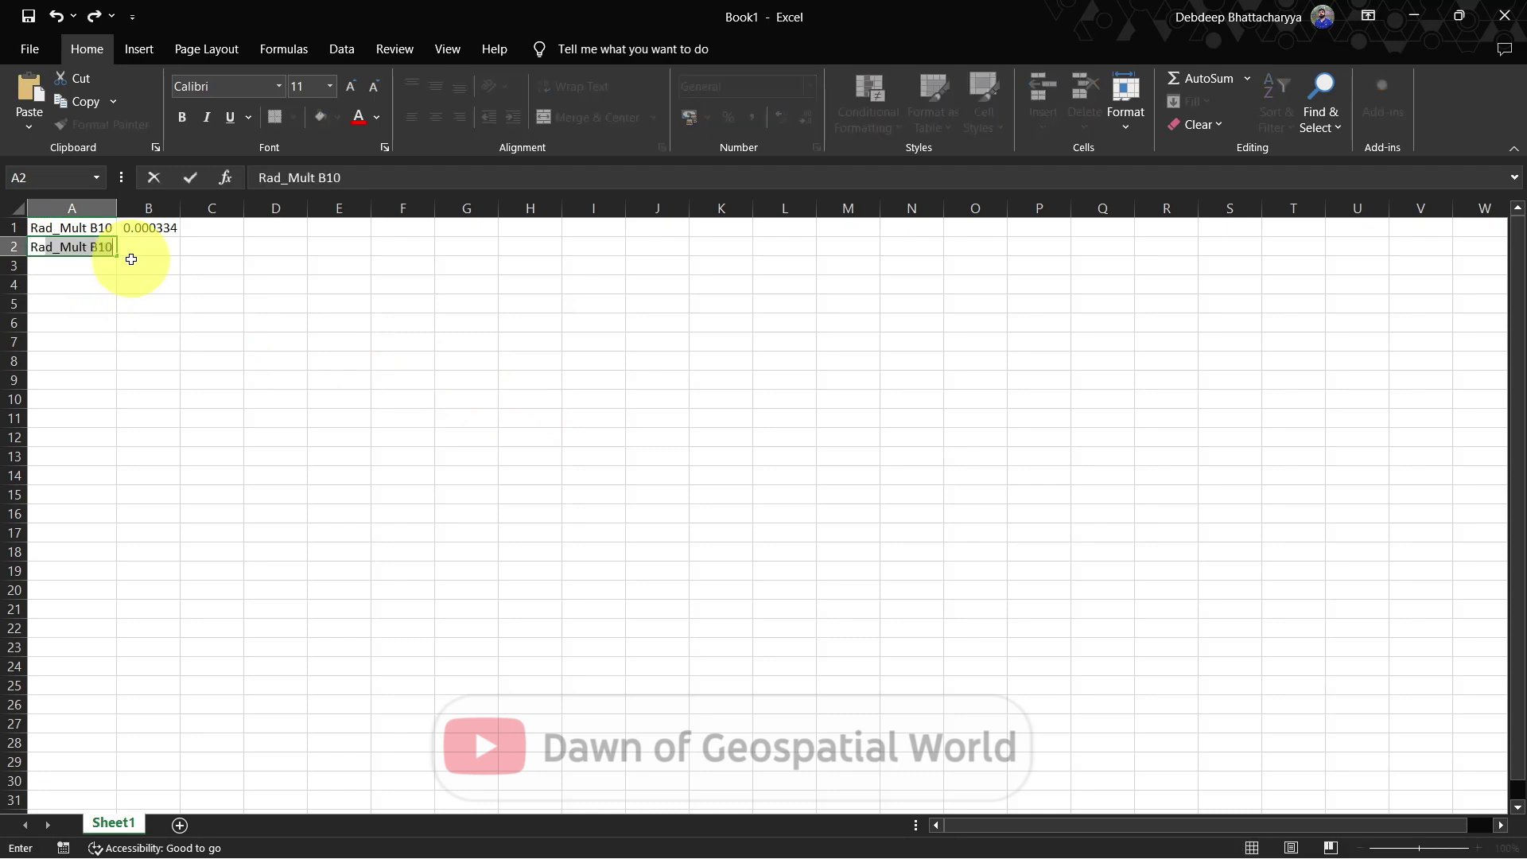
{"action": "type", "text": "d_Add_"}
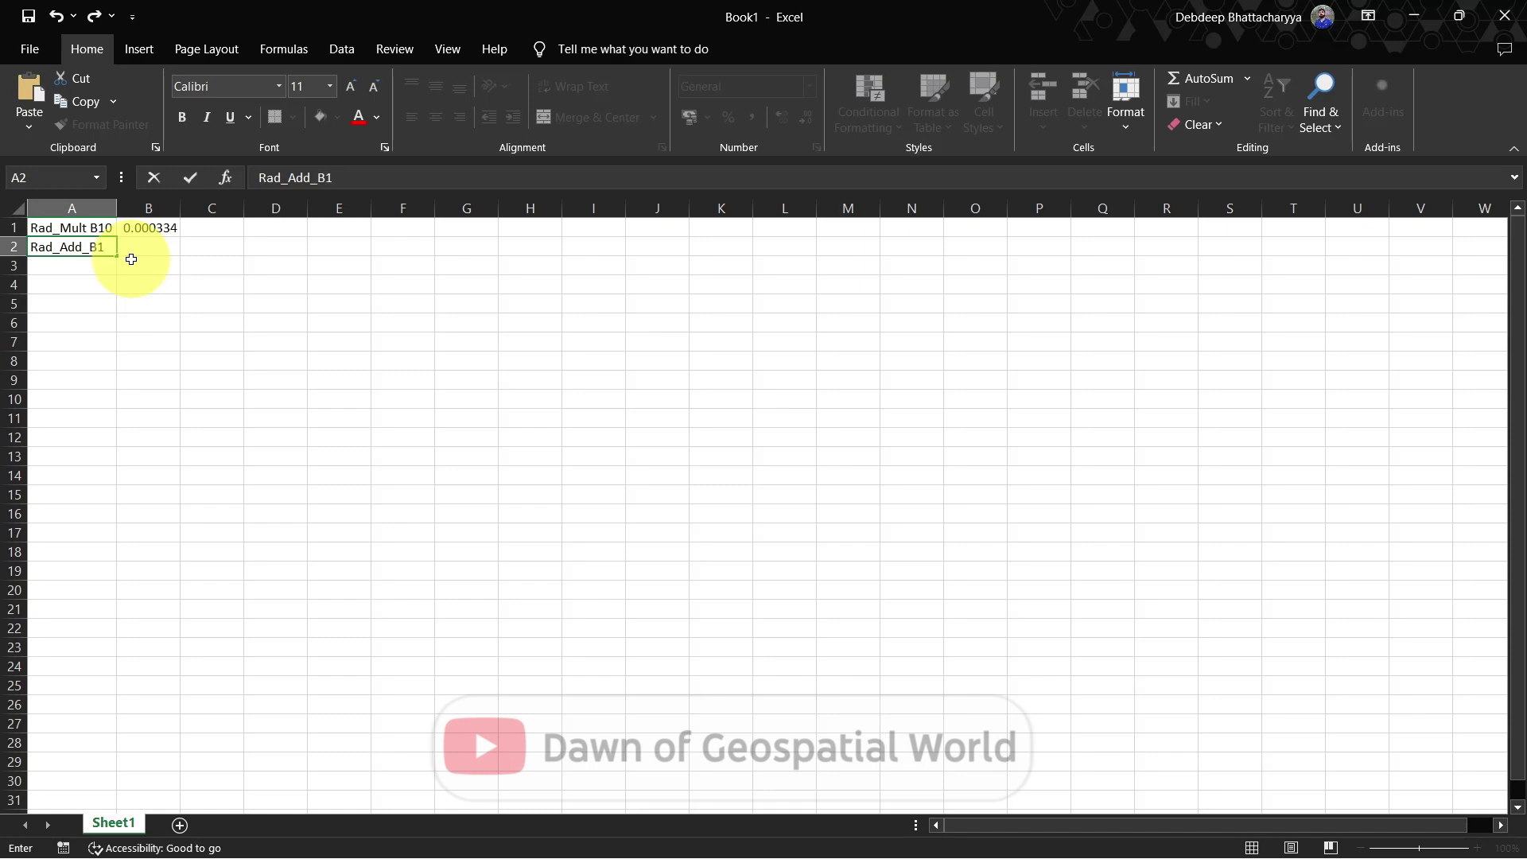
Switch to the MTL metadata in Notepad and copy the RADIANCE_ADD_BAND_10 value, 0.10000
{"action": "key", "text": "alt+Tab"}
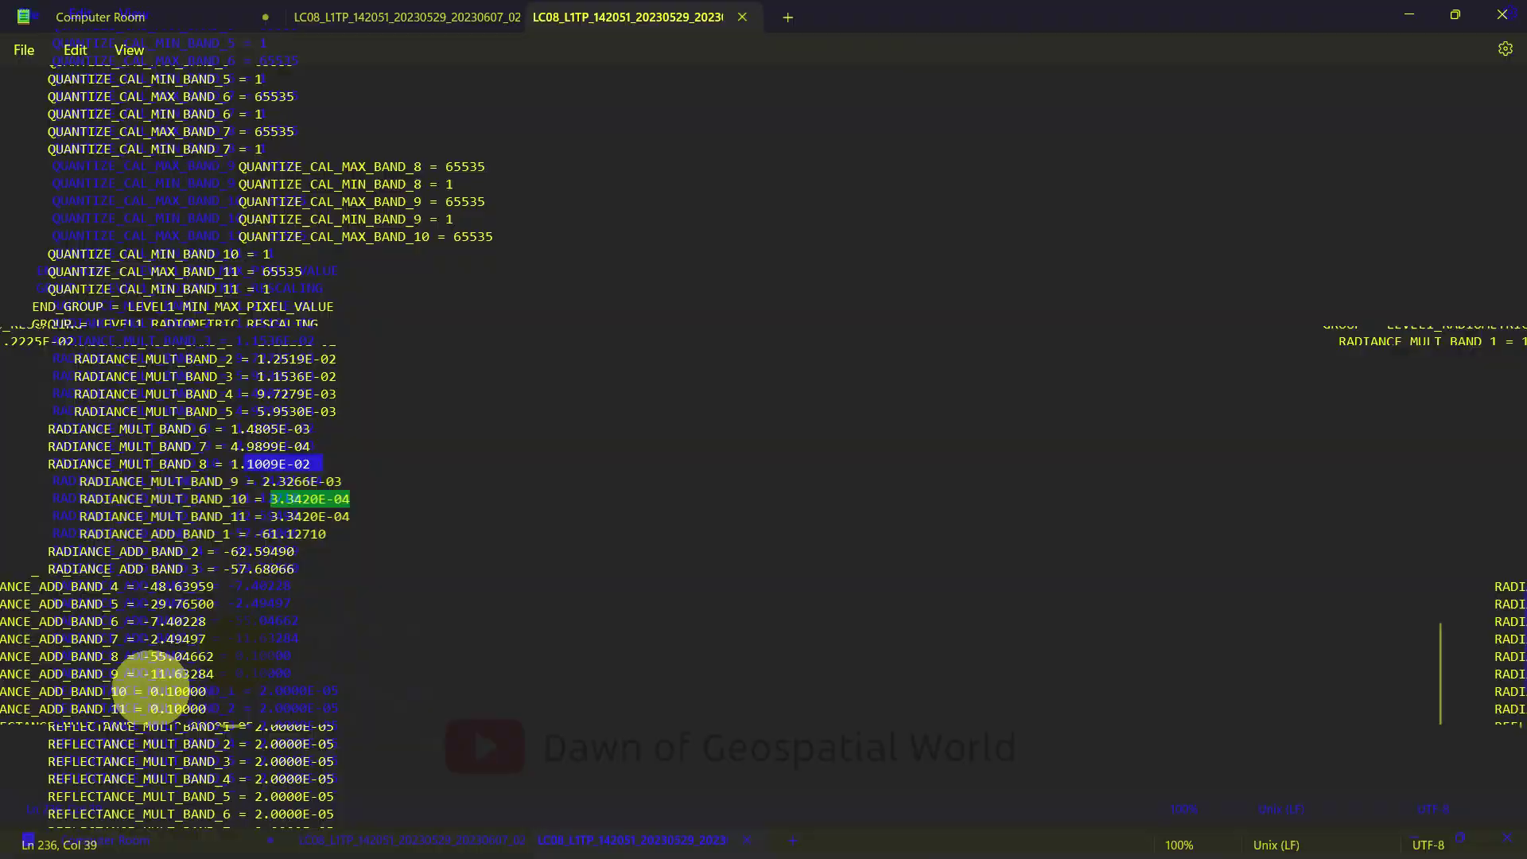
{"action": "left_click_drag", "start_coordinate": [231, 691], "coordinate": [288, 692]}
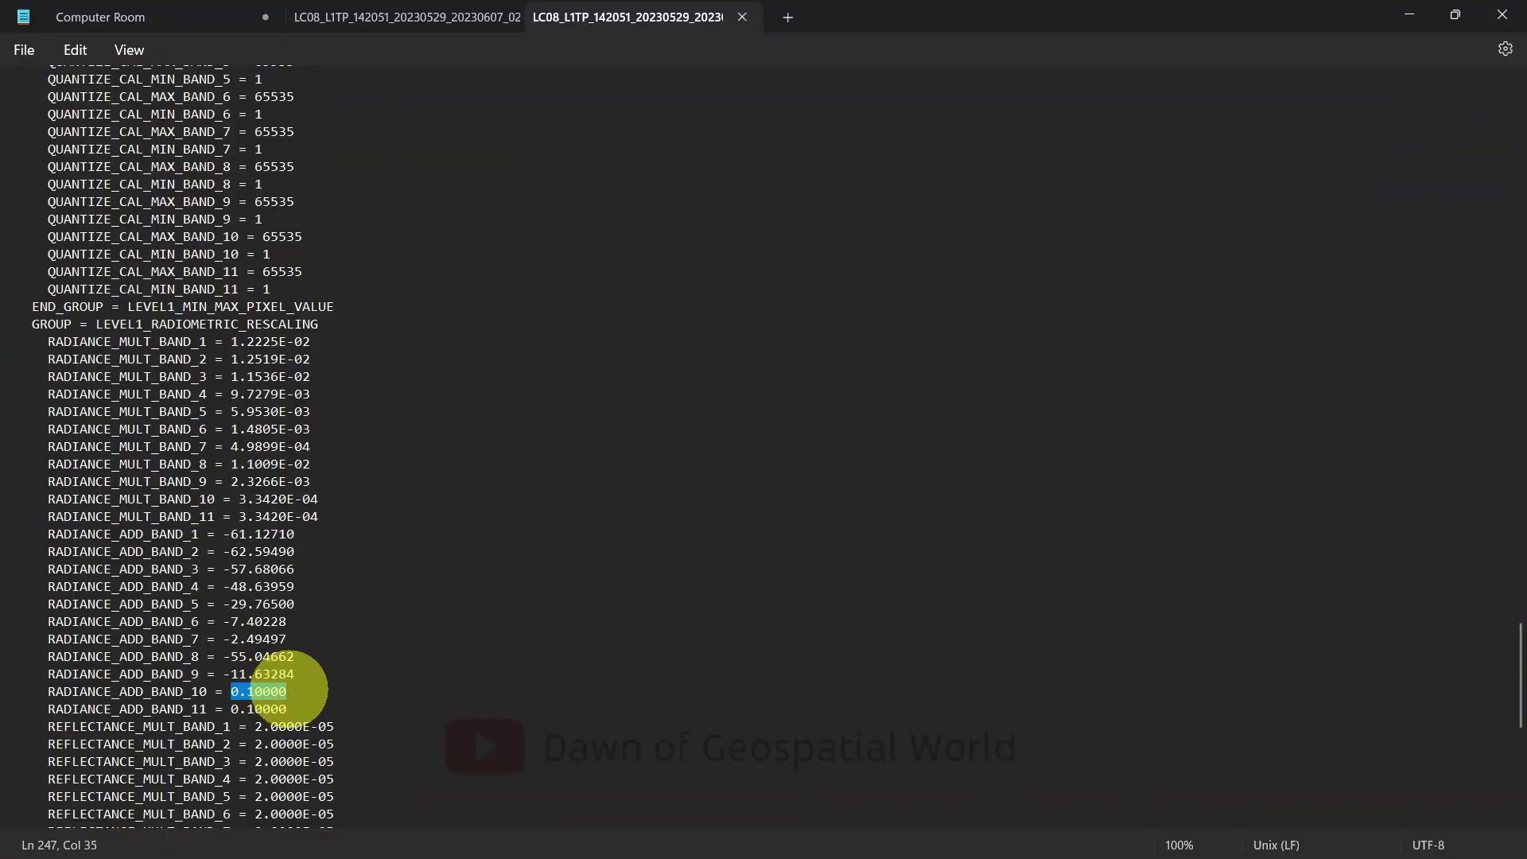
{"action": "right_click", "coordinate": [288, 689]}
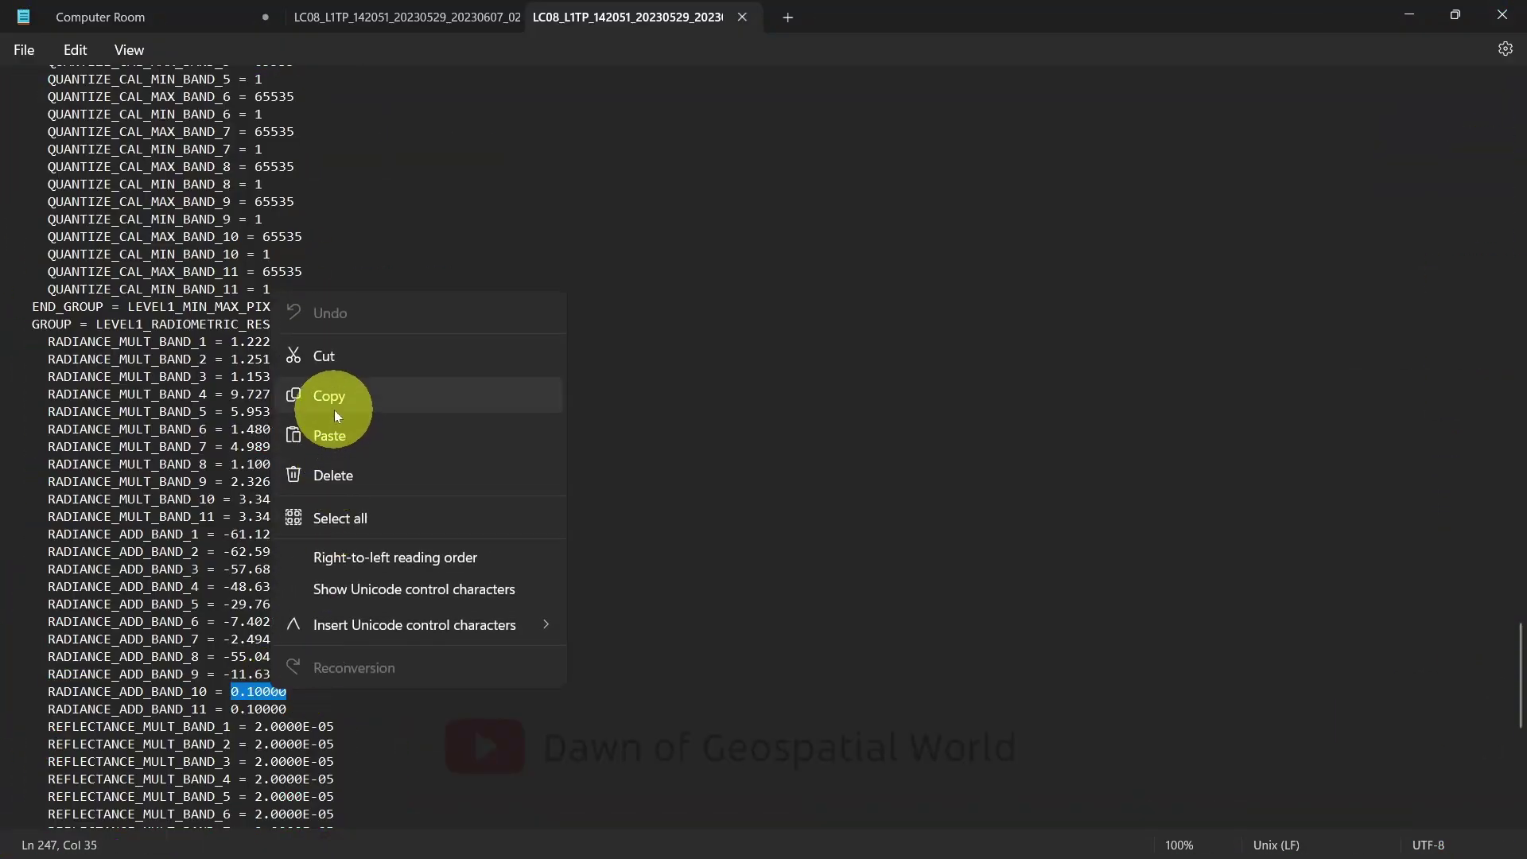
{"action": "left_click", "coordinate": [355, 395]}
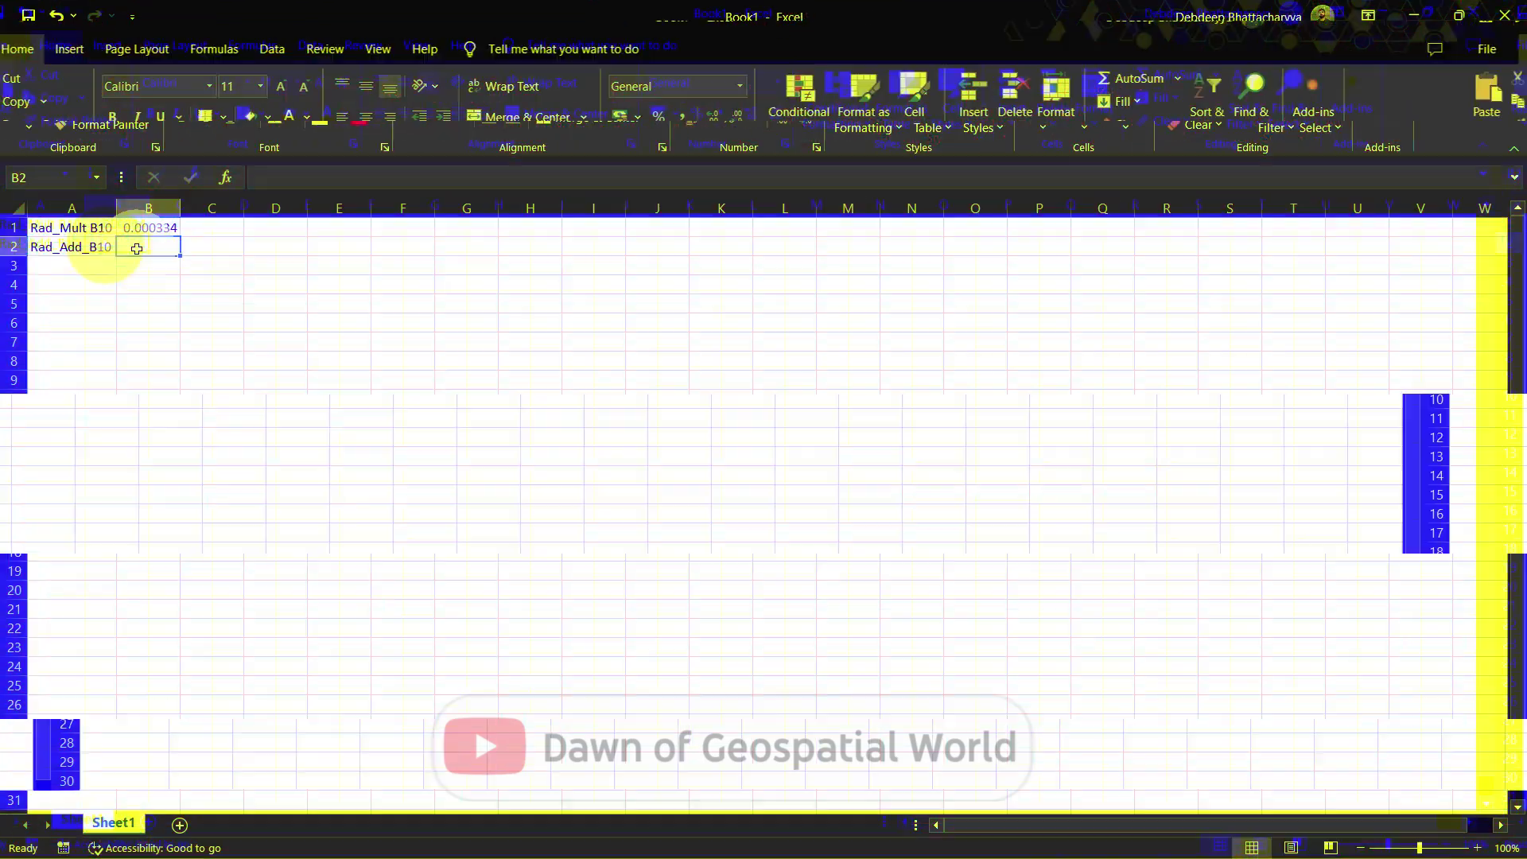
Paste the copied additive value into cell B2 in Excel and apply the General number format
{"action": "right_click", "coordinate": [139, 248]}
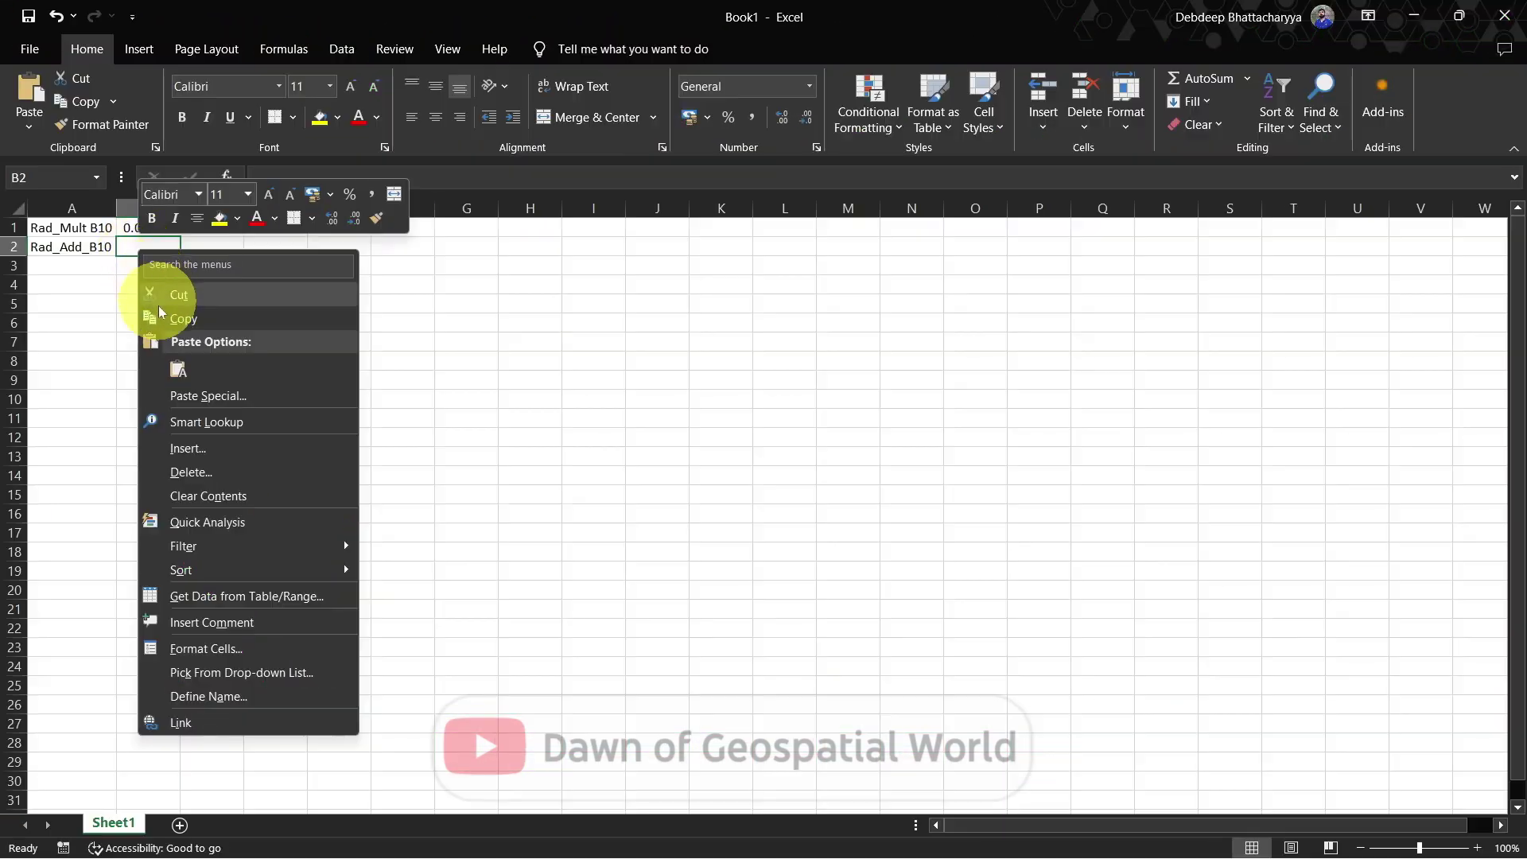
{"action": "left_click", "coordinate": [174, 368]}
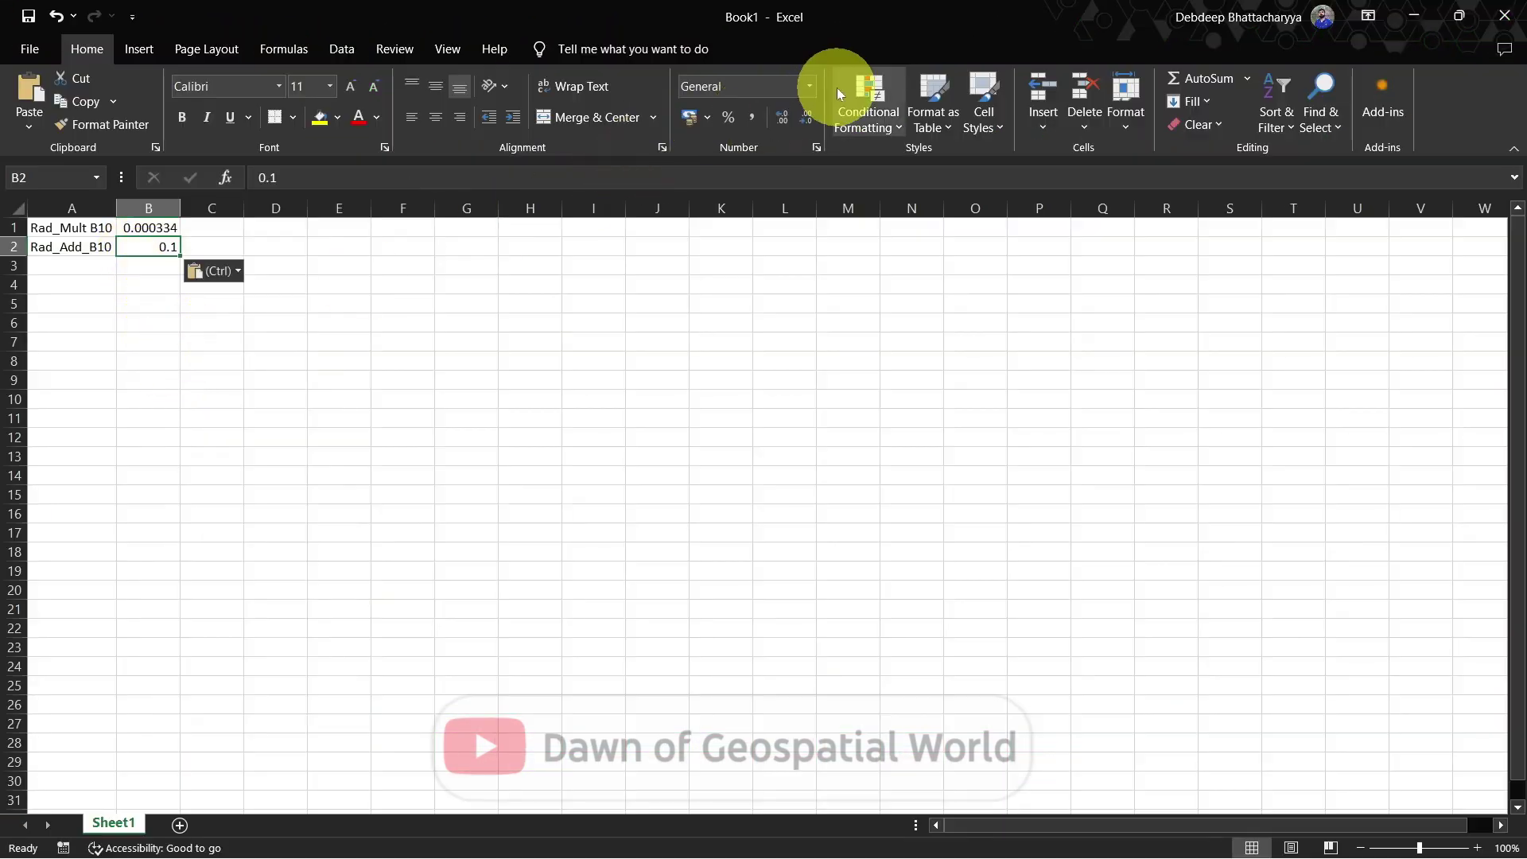
{"action": "left_click", "coordinate": [810, 86]}
{"action": "left_click", "coordinate": [805, 120]}
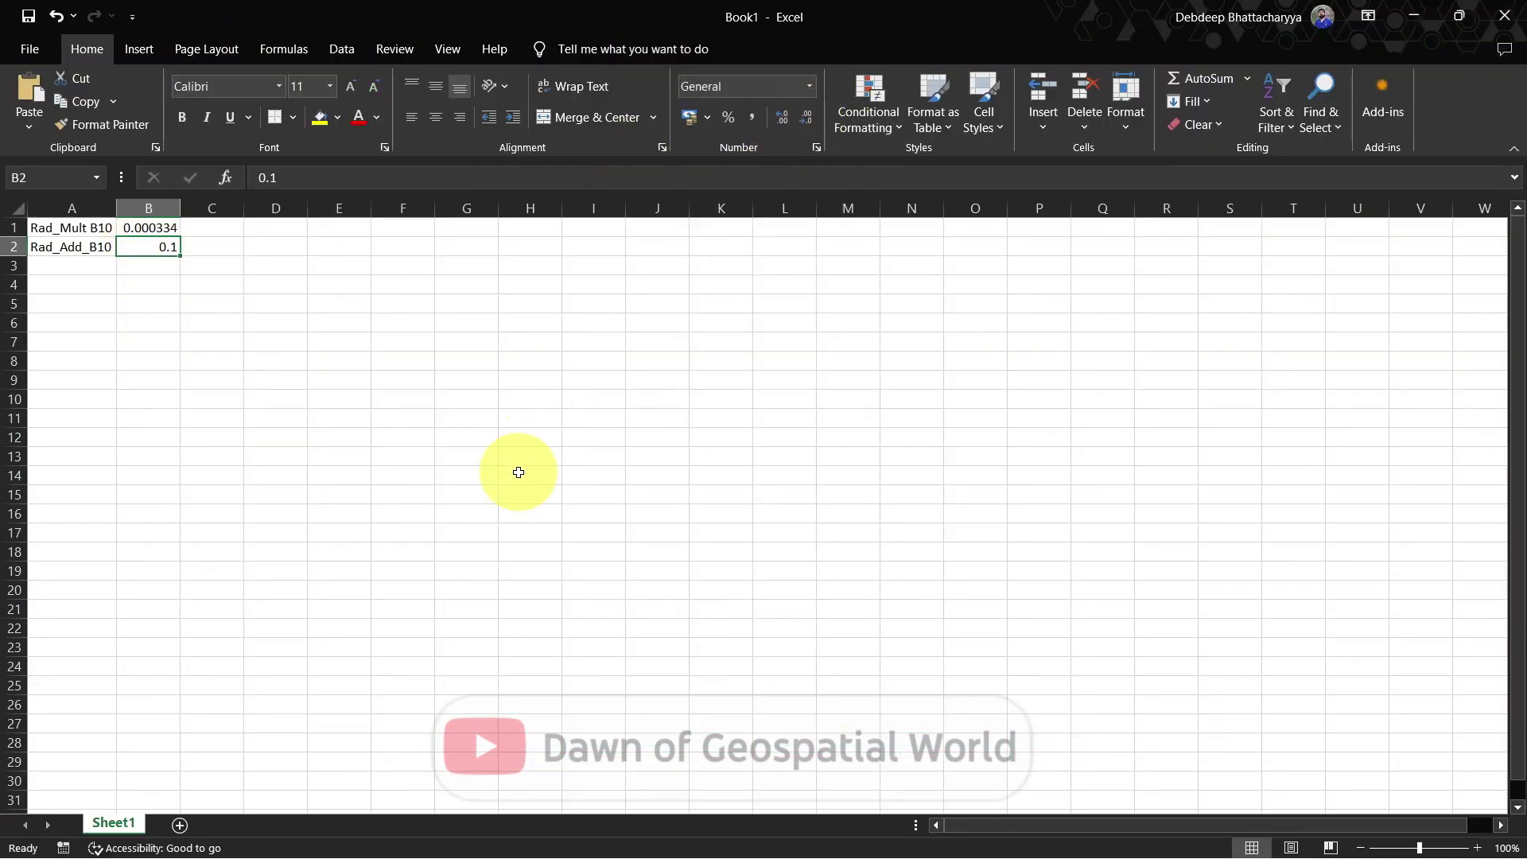
Copy the multiplier from cell B1 and paste it as the start of ArcMap's Raster Calculator expression
{"action": "left_click", "coordinate": [175, 228]}
{"action": "right_click", "coordinate": [177, 229]}
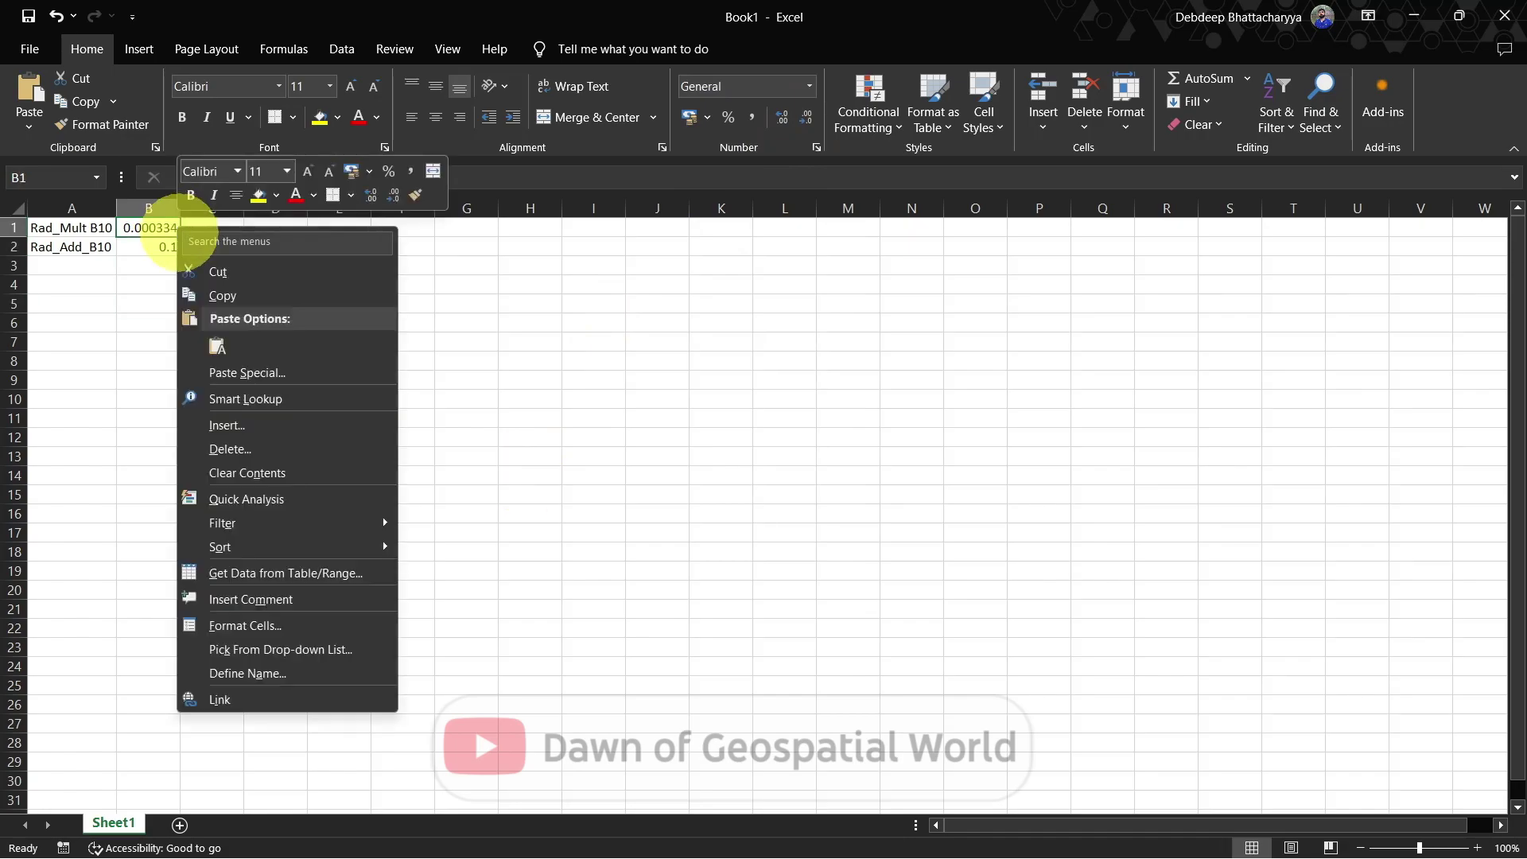
{"action": "left_click", "coordinate": [222, 296]}
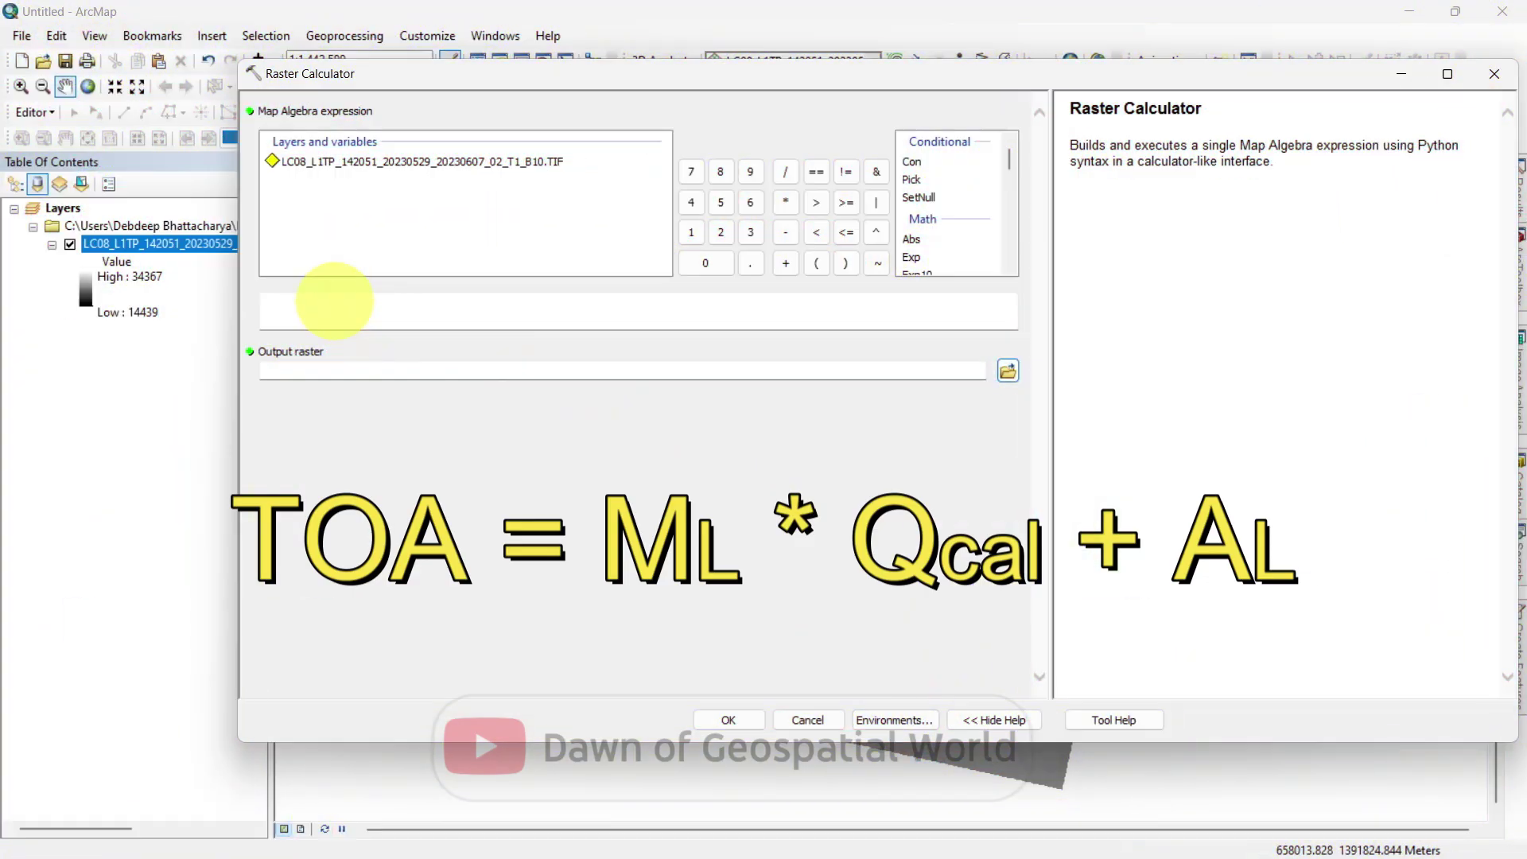
{"action": "right_click", "coordinate": [338, 302]}
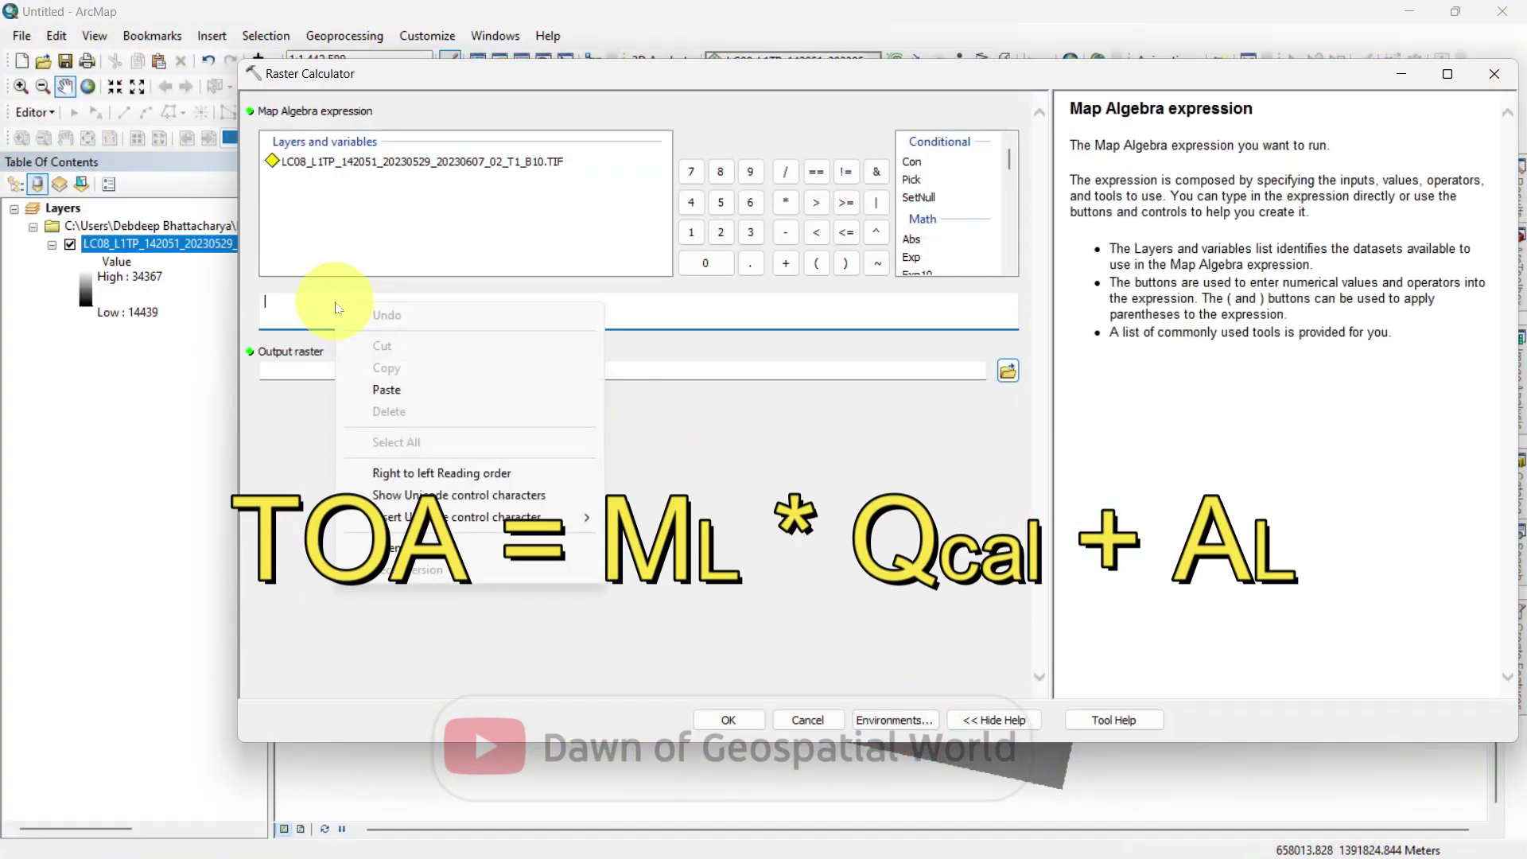
{"action": "left_click", "coordinate": [393, 389]}
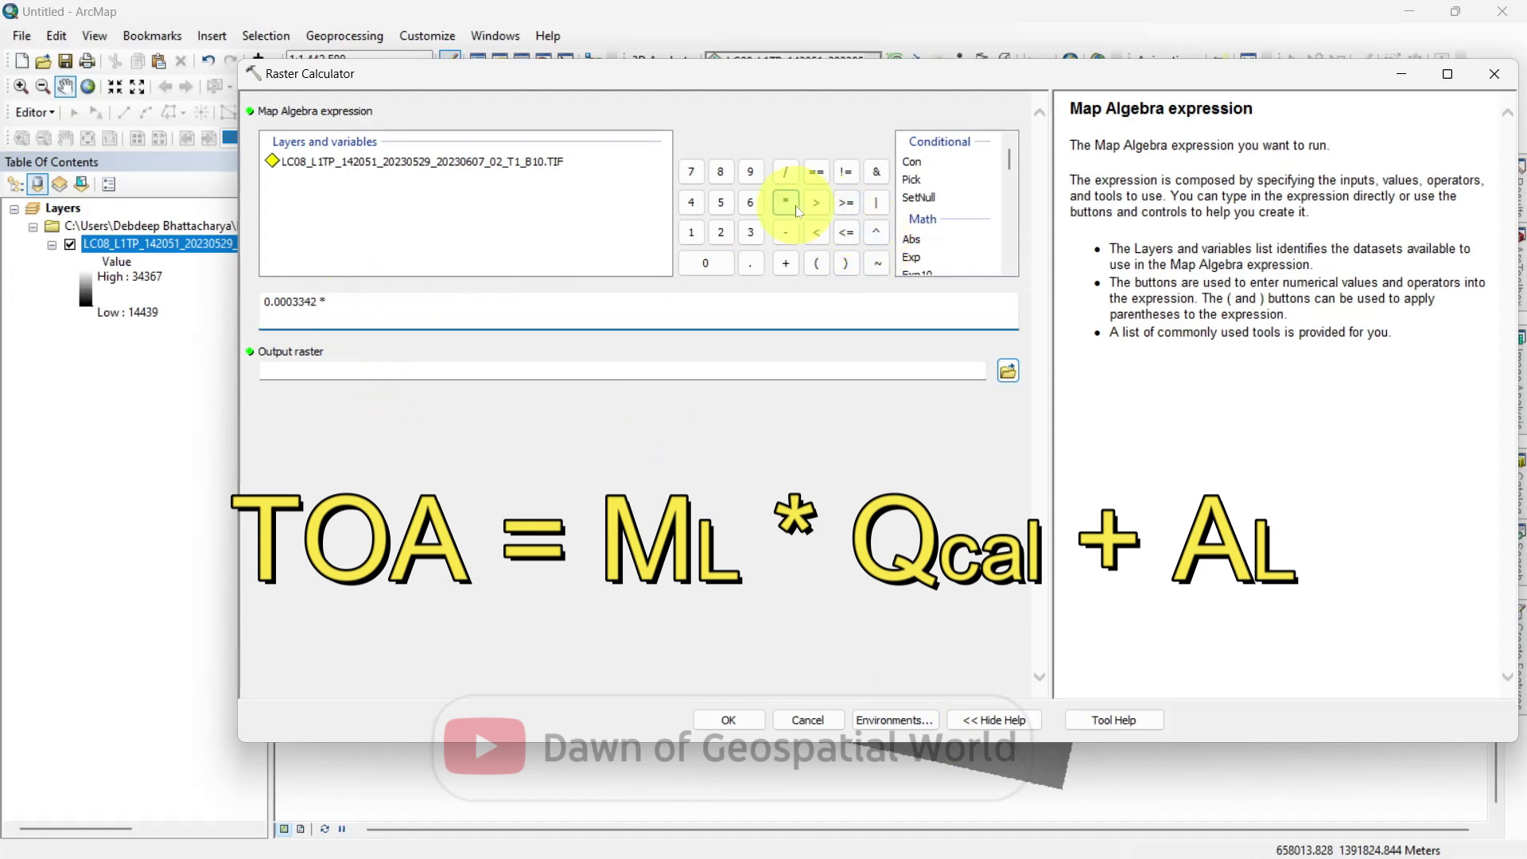
Multiply by the B10.TIF layer in the expression and add 0.1, copied from cell B2 in Excel
{"action": "double_click", "coordinate": [529, 162]}
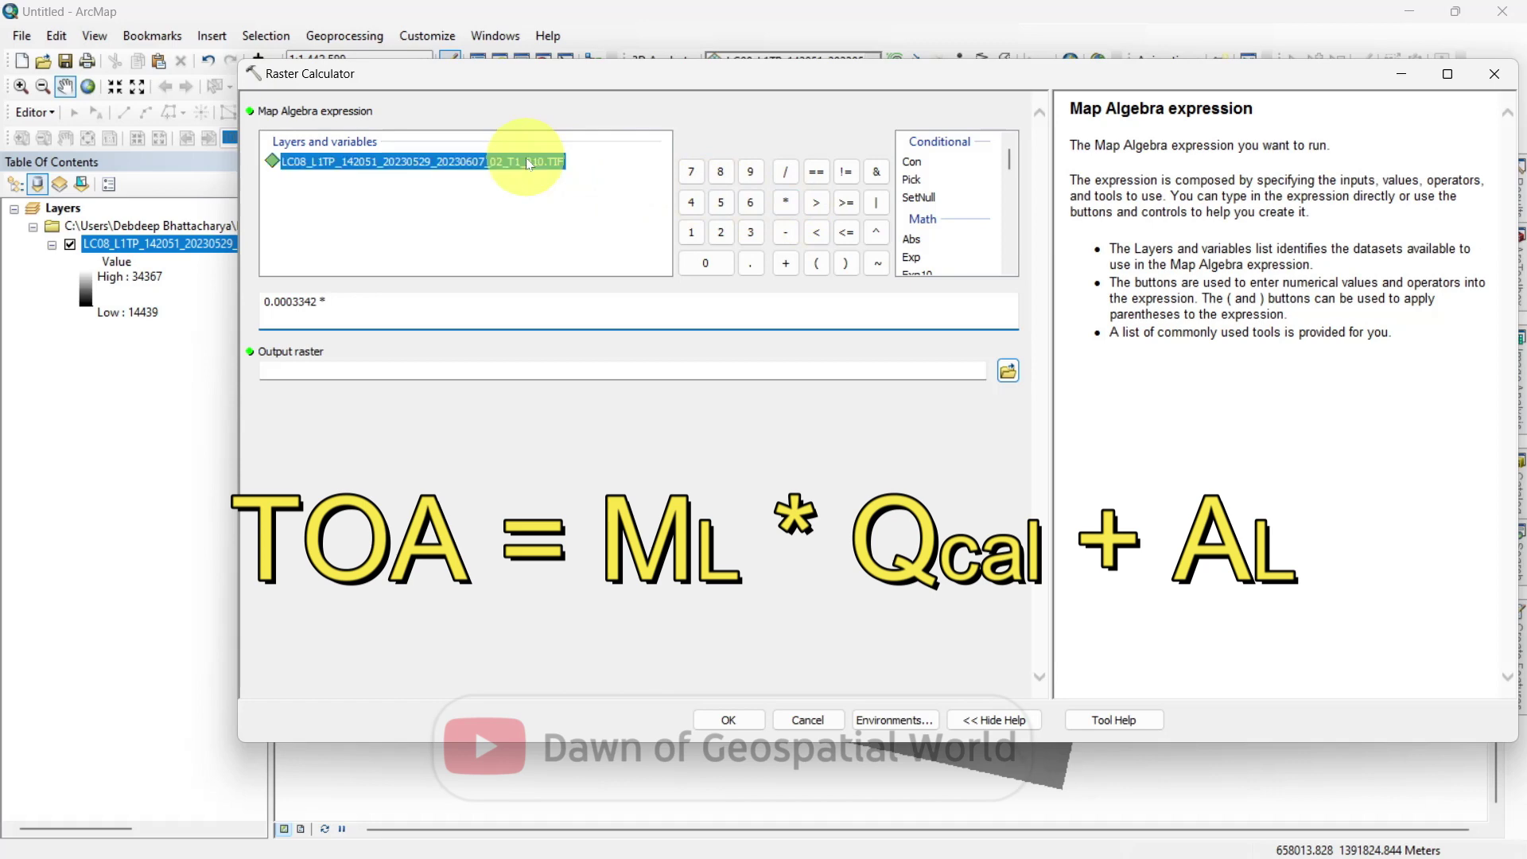
{"action": "left_click", "coordinate": [794, 262]}
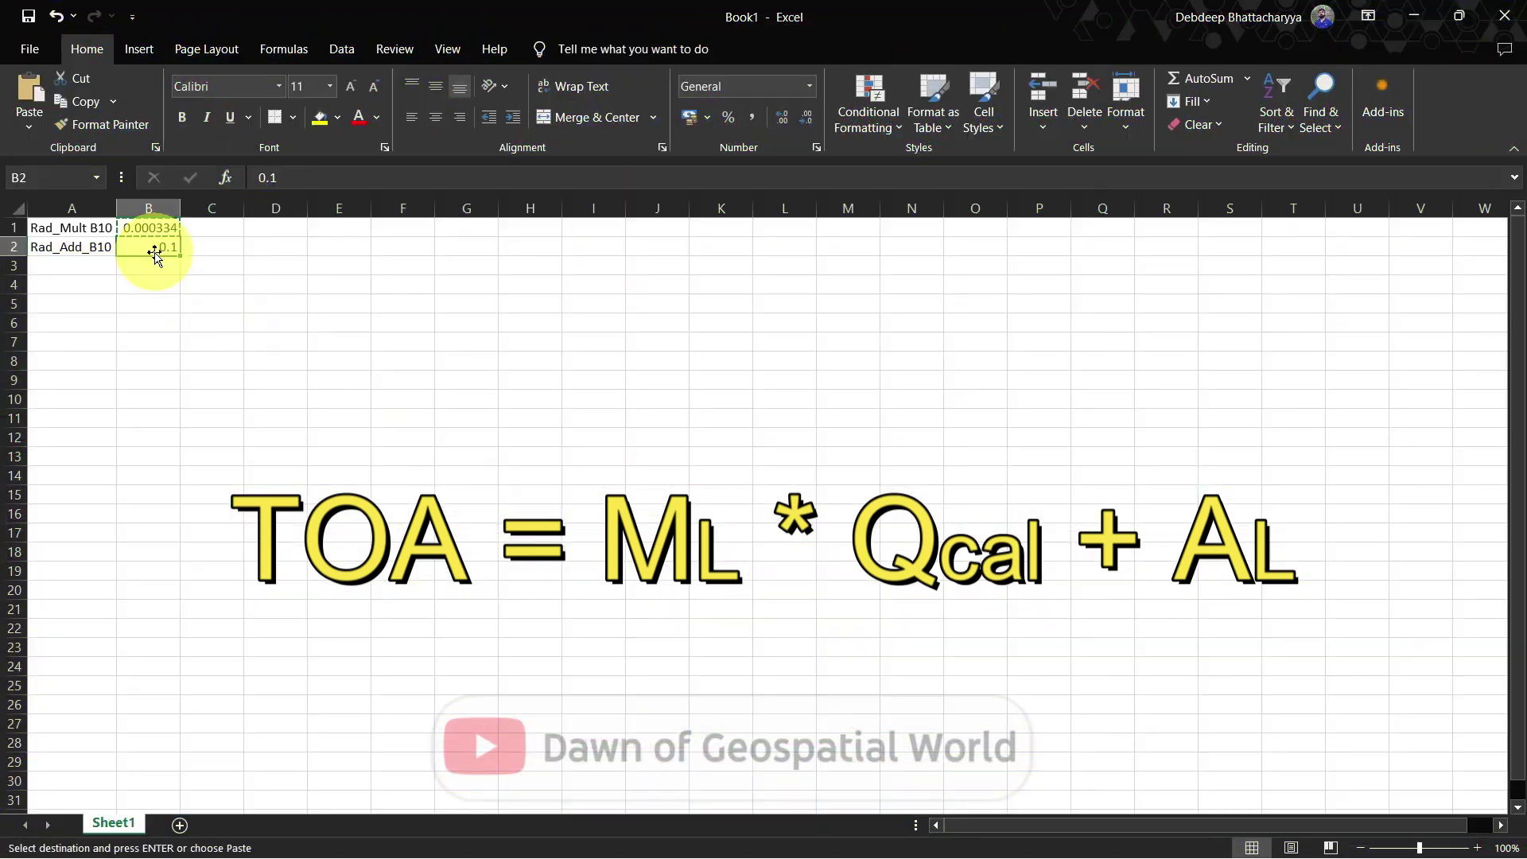
{"action": "right_click", "coordinate": [155, 253]}
{"action": "left_click", "coordinate": [195, 312]}
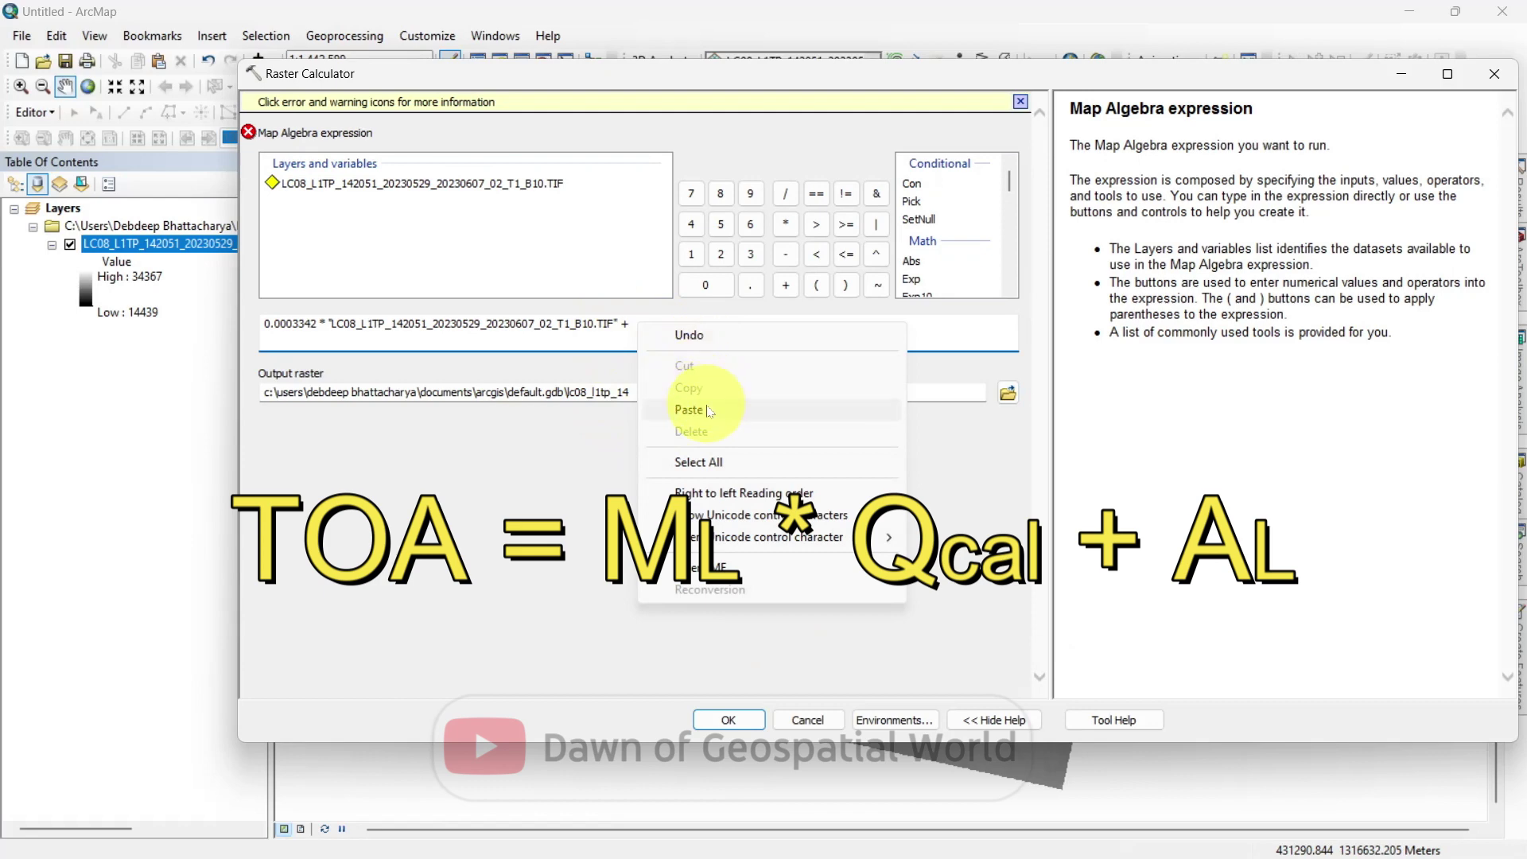
{"action": "left_click", "coordinate": [689, 410]}
Browse for the output raster location in the Landsat scene folder and create and open a new folder named LST
{"action": "left_click", "coordinate": [708, 393]}
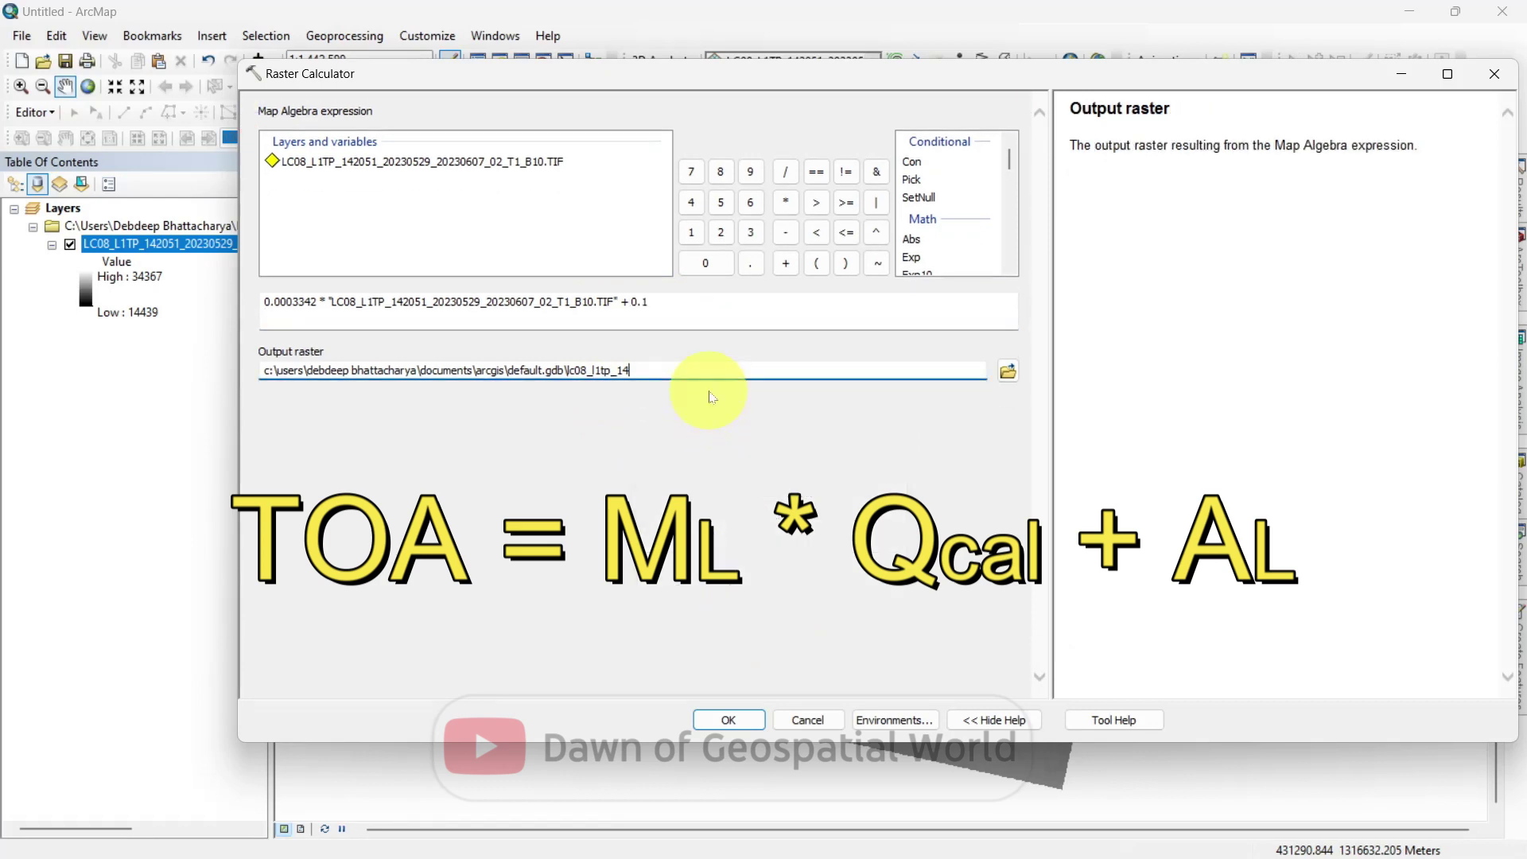
{"action": "left_click", "coordinate": [1014, 379]}
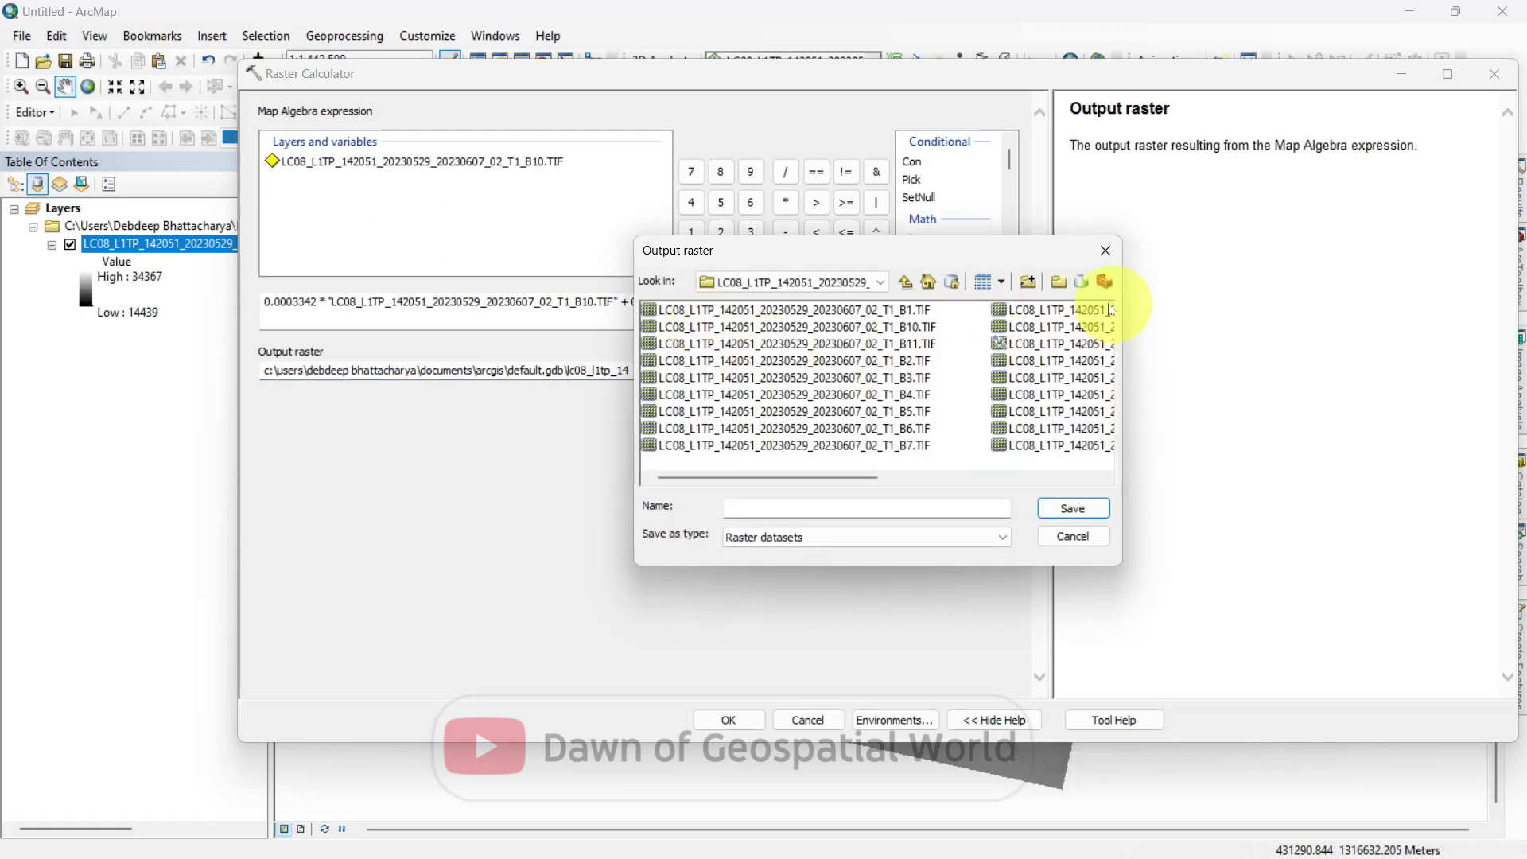
{"action": "left_click", "coordinate": [1058, 282]}
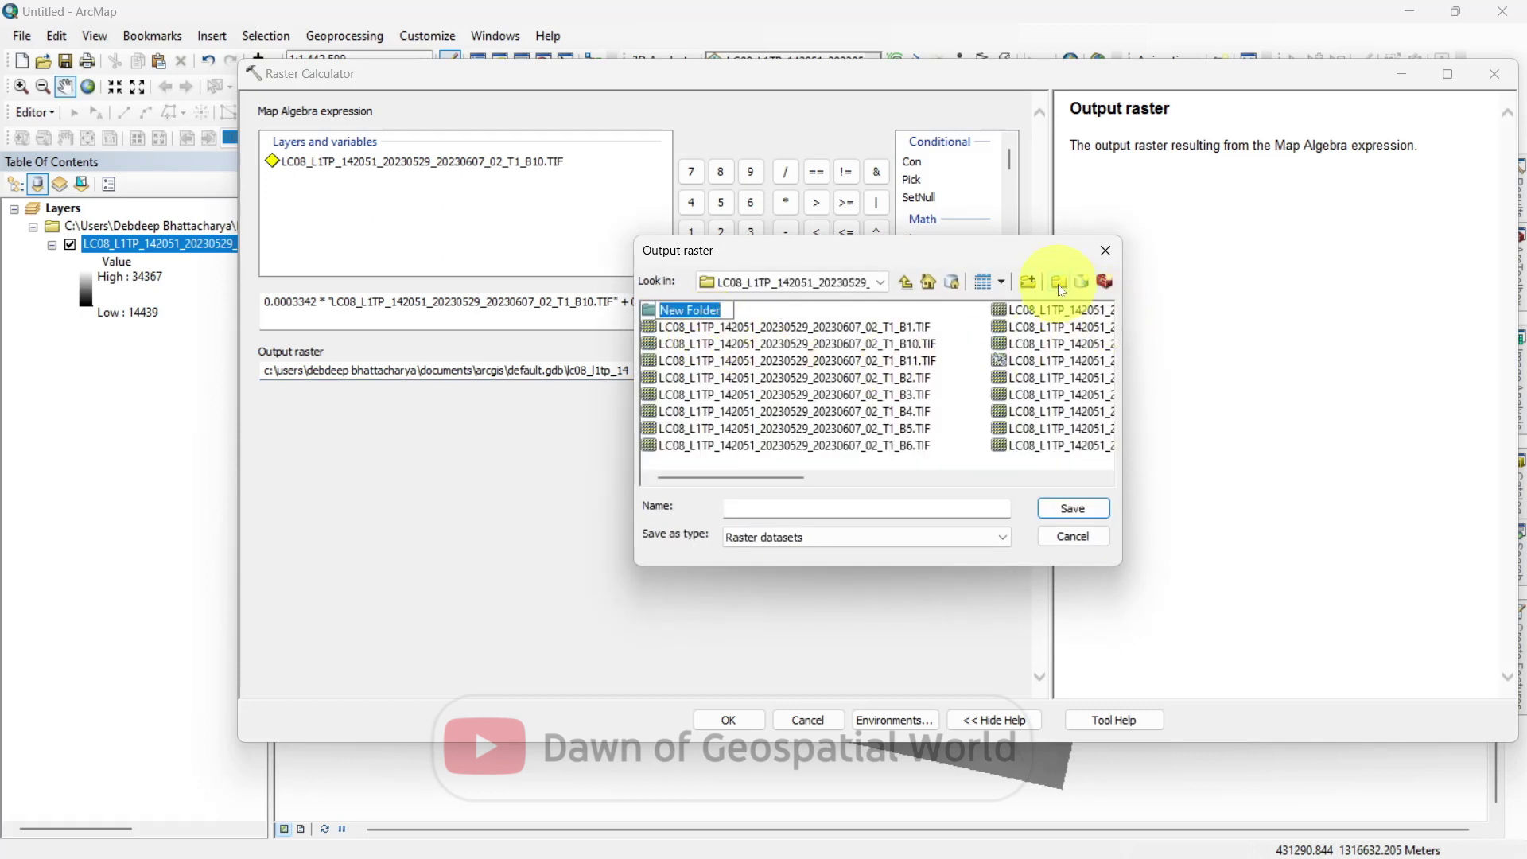
{"action": "type", "text": "LST"}
{"action": "double_click", "coordinate": [648, 311]}
Name the output raster TOA in the LST folder and run the Raster Calculator
{"action": "left_click", "coordinate": [765, 507]}
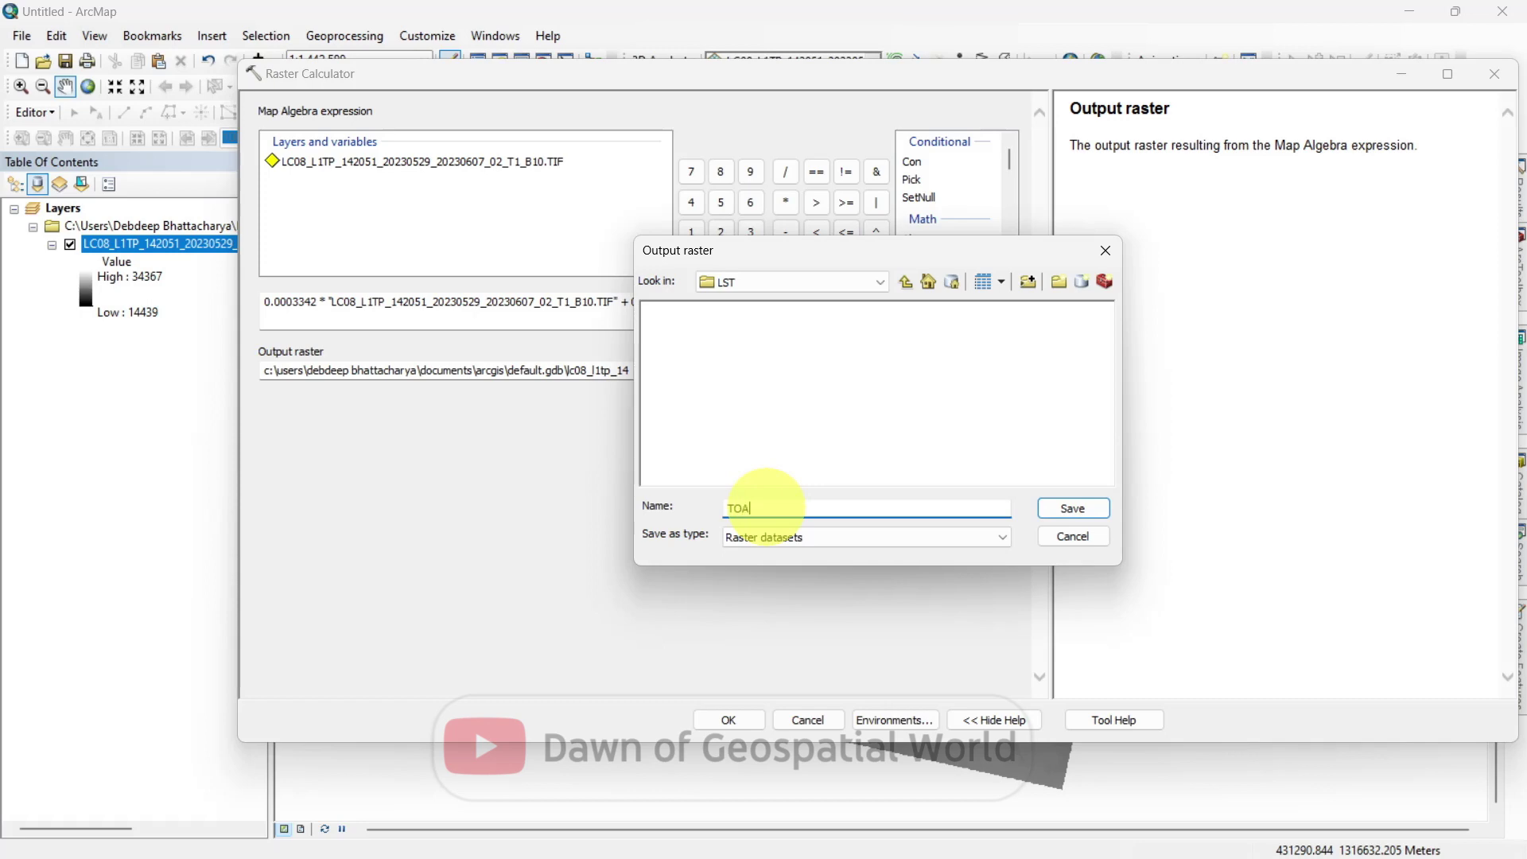
{"action": "key", "text": "Return"}
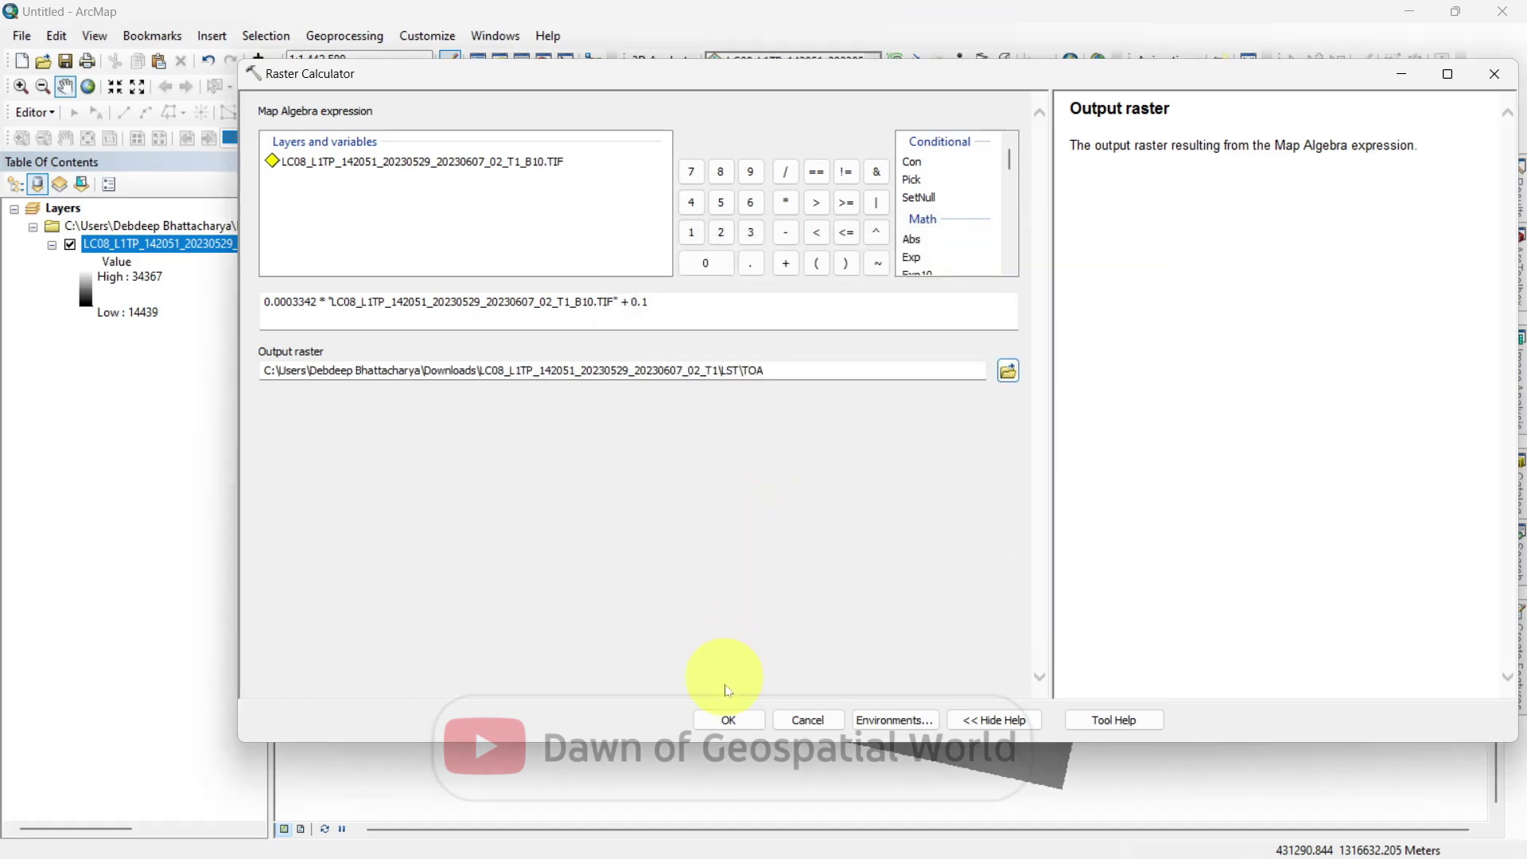
{"action": "left_click", "coordinate": [732, 720]}
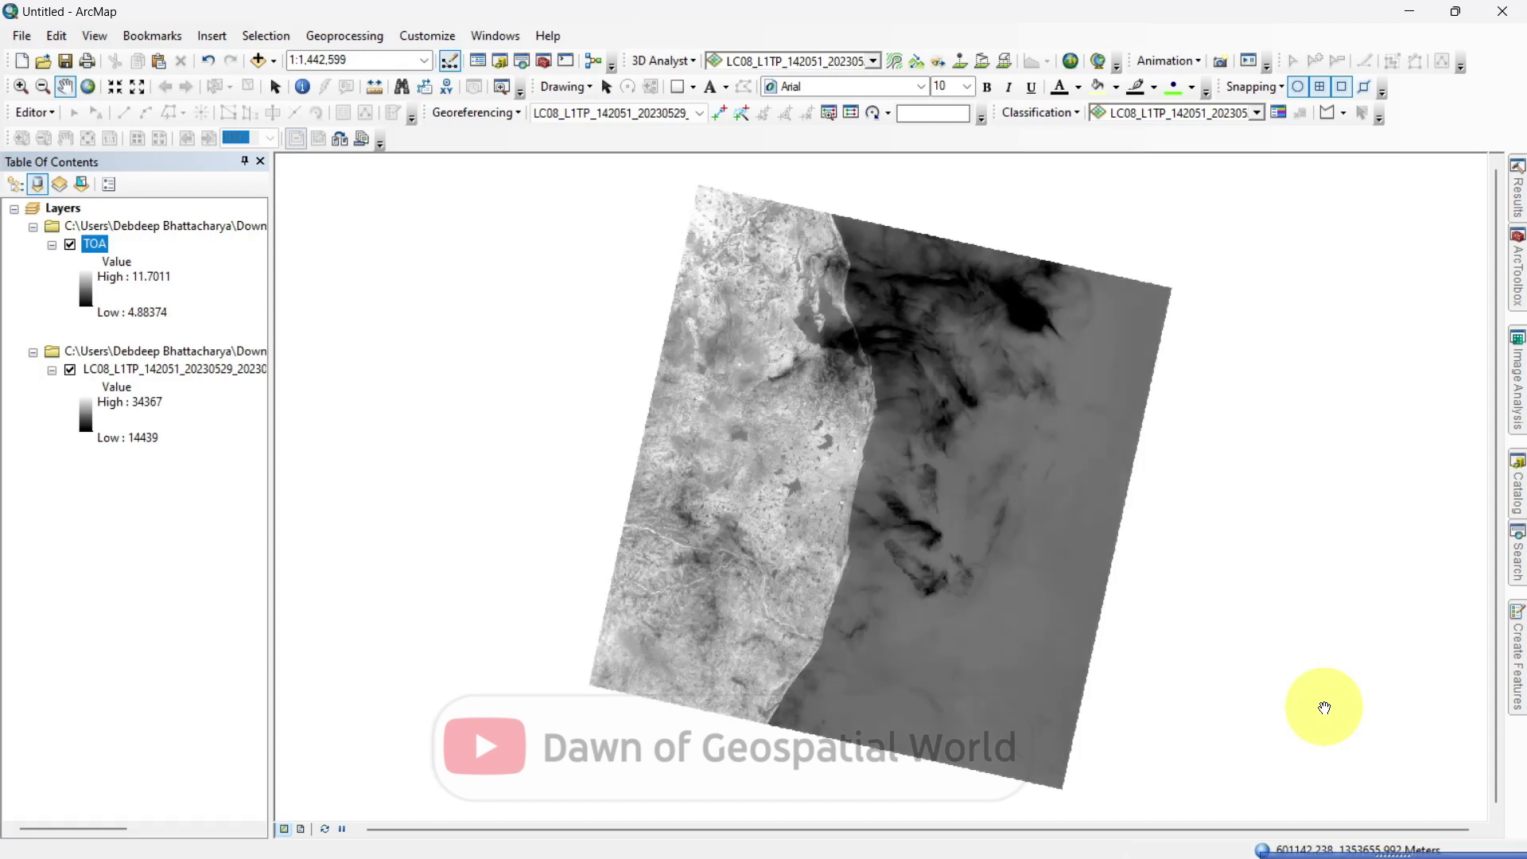
Reopen the Raster Calculator and copy the K1_CONSTANT_BAND_10 value, 774.8853, from the MTL metadata in Notepad
{"action": "left_click", "coordinate": [1518, 556]}
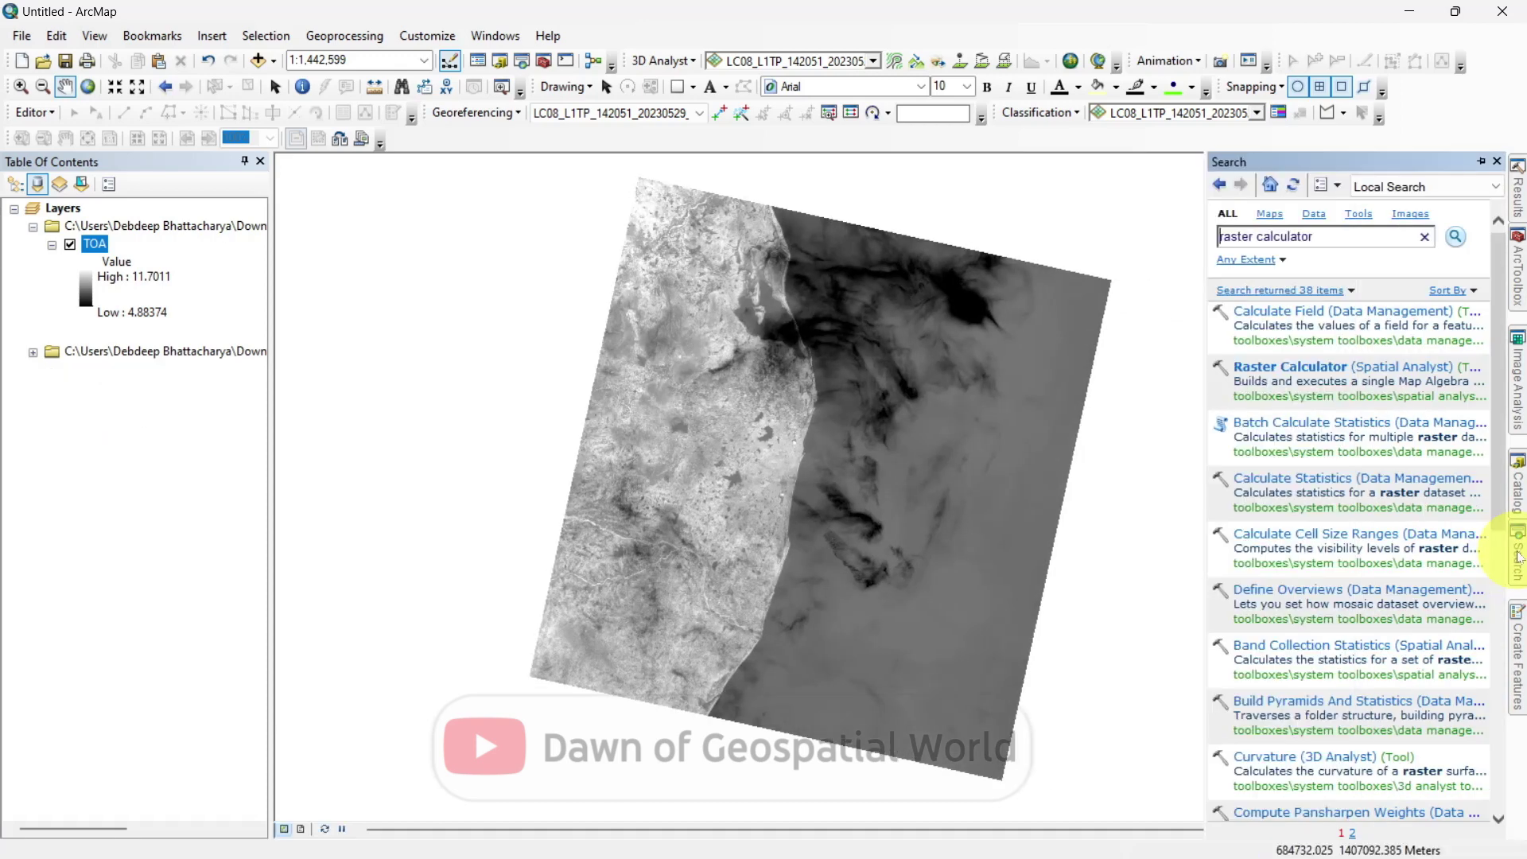
{"action": "left_click", "coordinate": [1264, 367]}
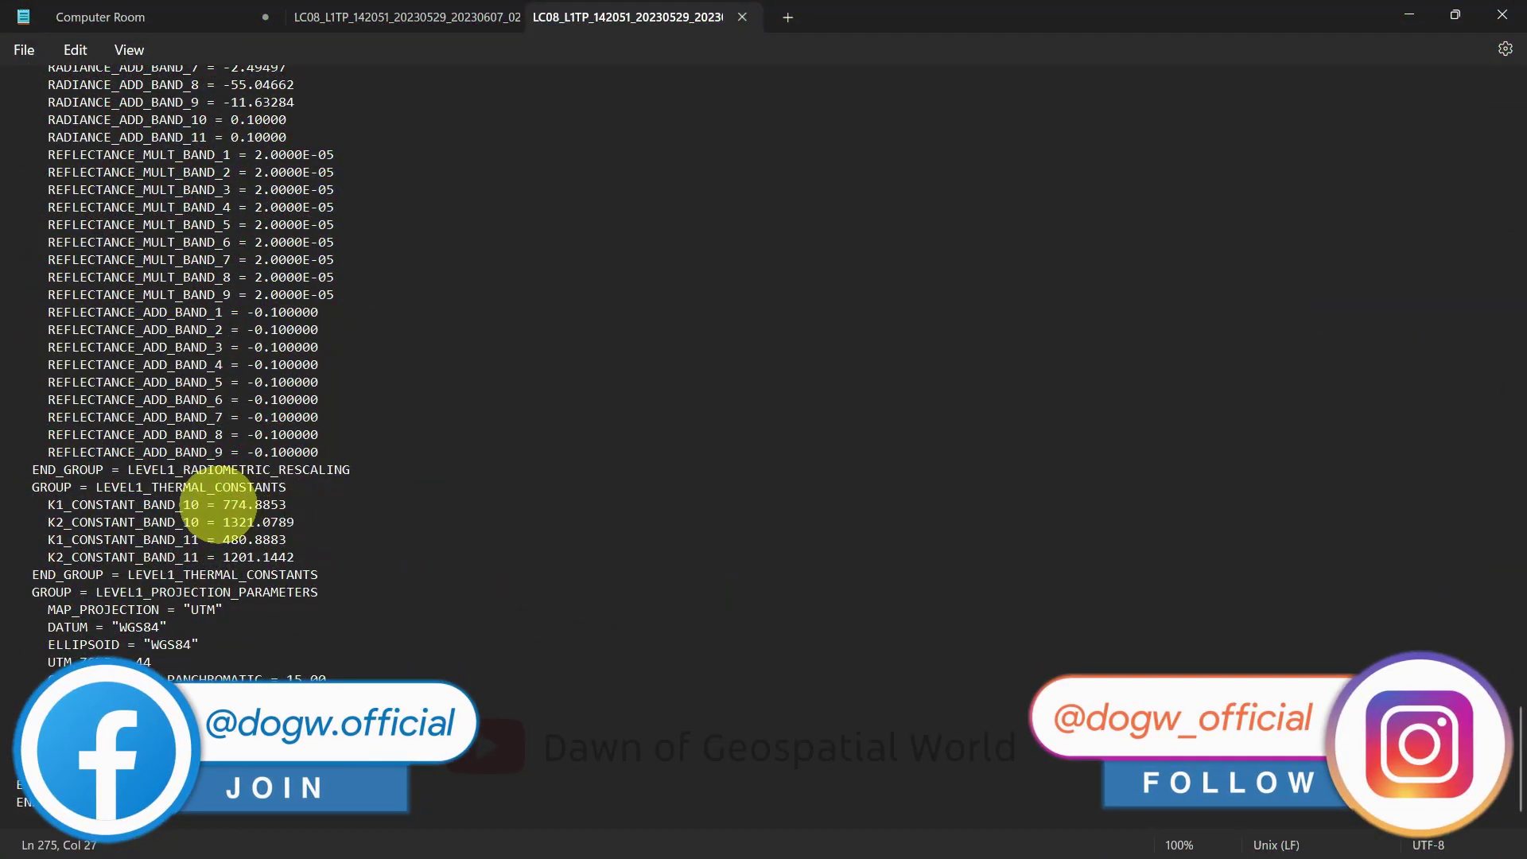
{"action": "left_click_drag", "start_coordinate": [216, 504], "coordinate": [285, 504]}
{"action": "key", "text": "ctrl+c"}
{"action": "right_click", "coordinate": [284, 504]}
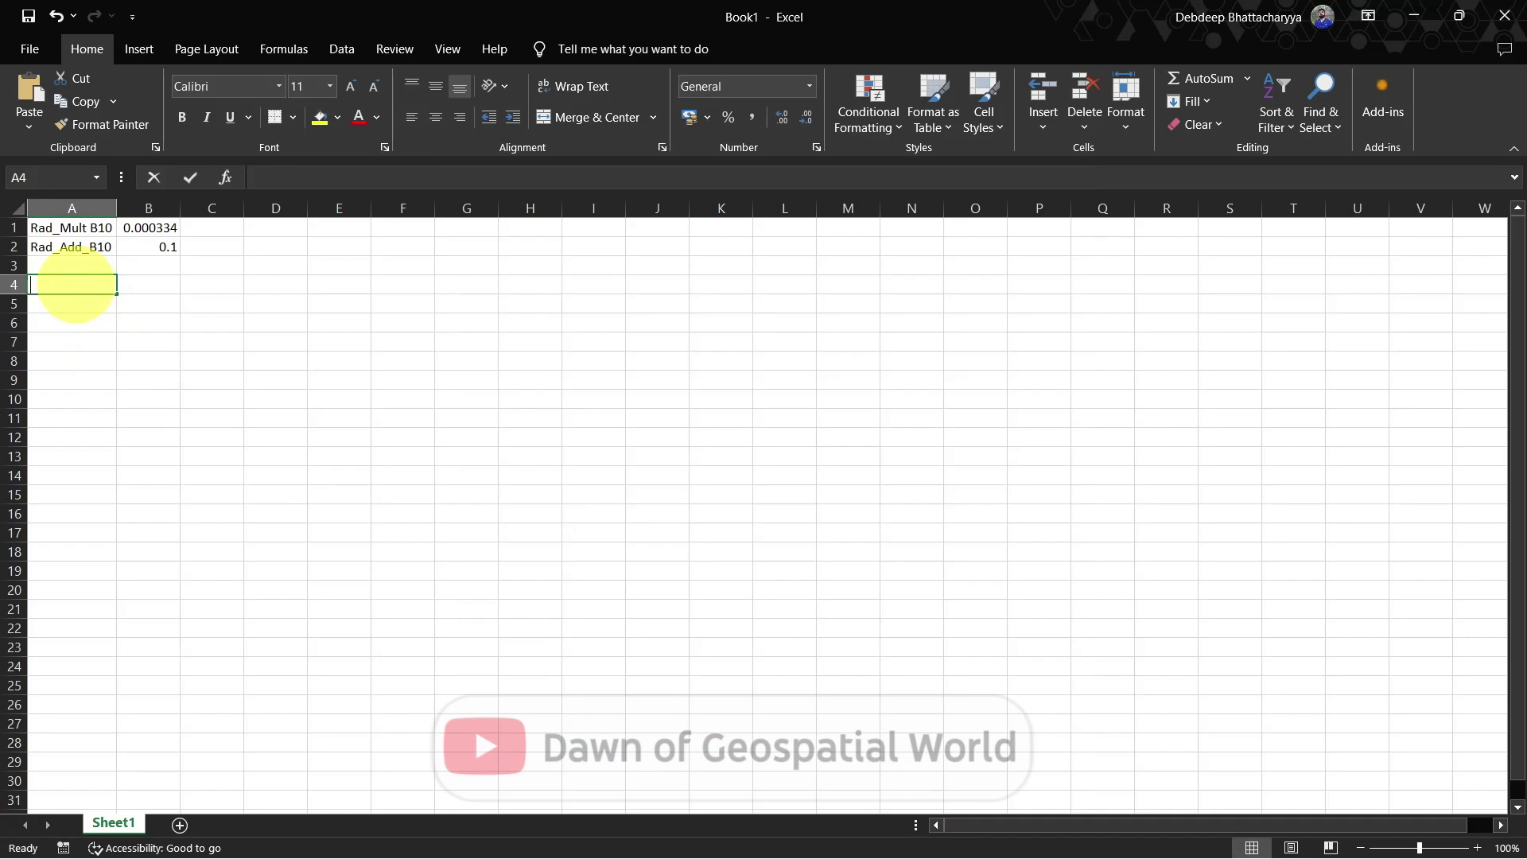
Switch to Excel, label cell A4 "K1 Constant" and paste the copied value, 774.8853, into cell B4
{"action": "left_click", "coordinate": [74, 290]}
{"action": "type", "text": "K1"}
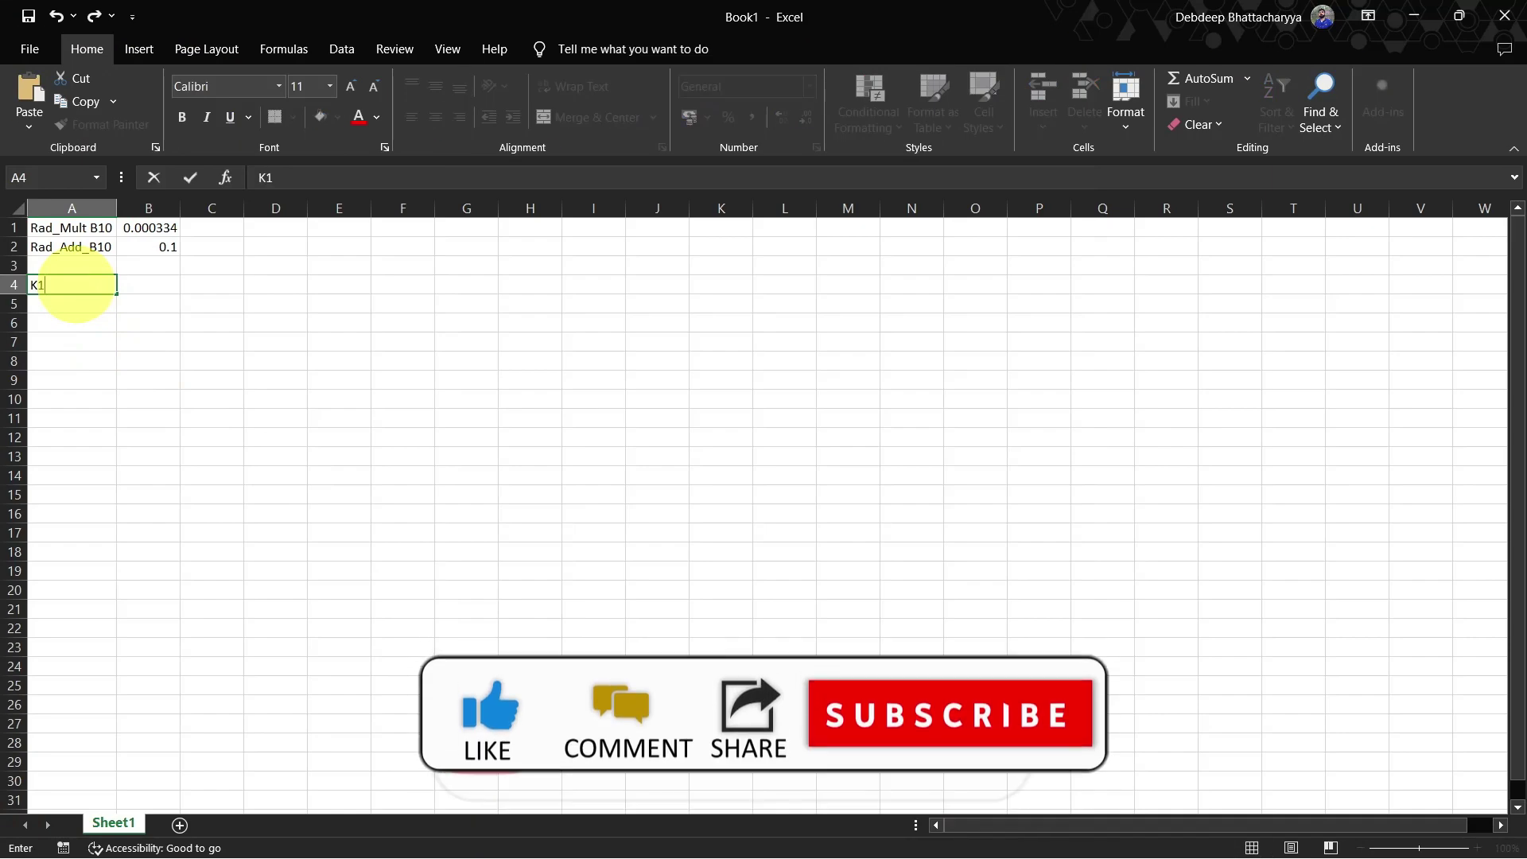
{"action": "type", "text": " Con"}
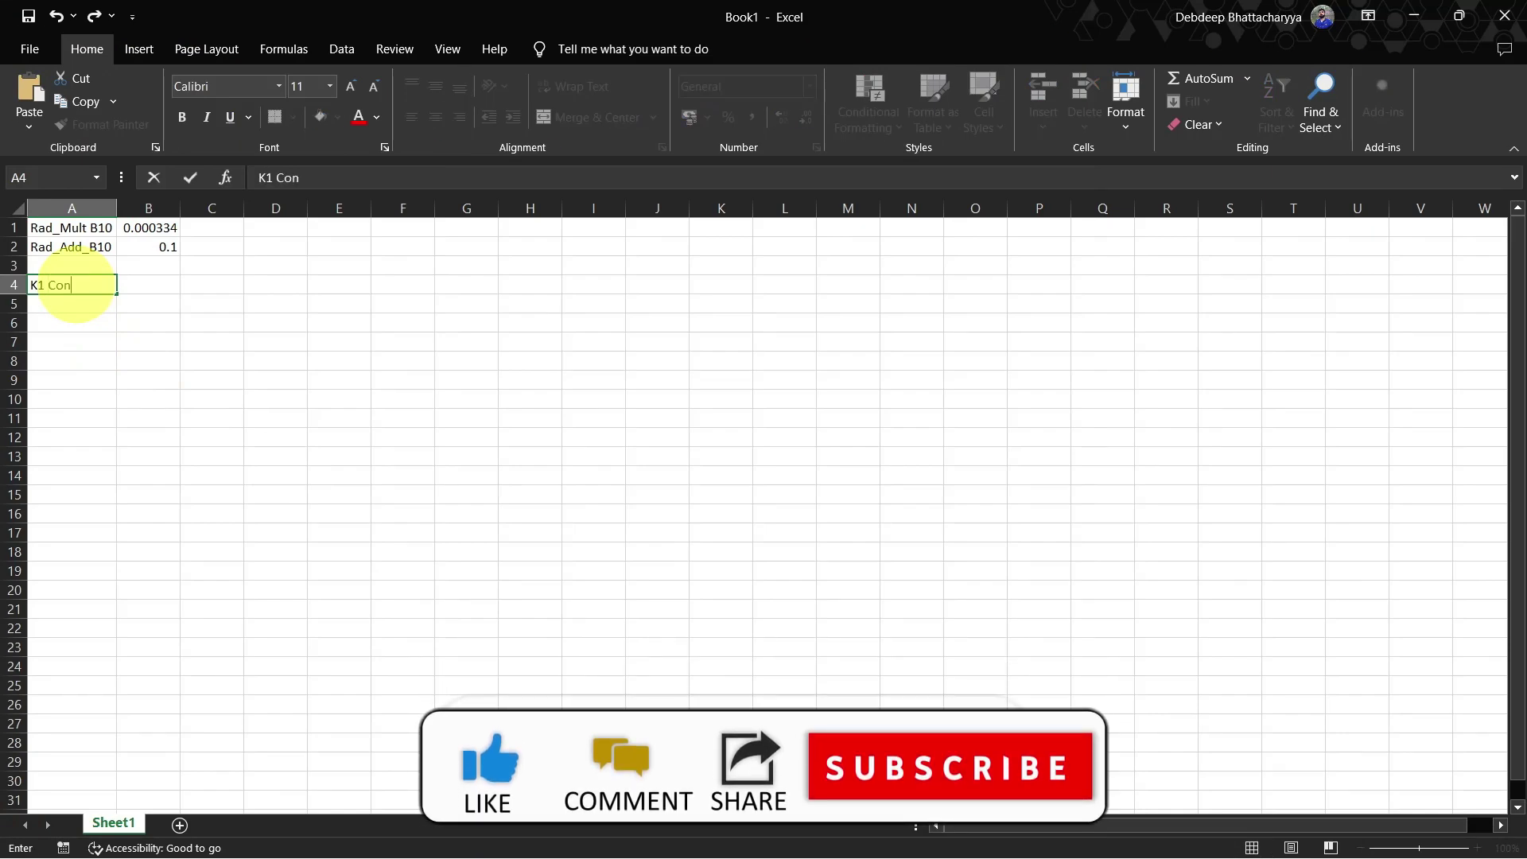
{"action": "type", "text": "stant"}
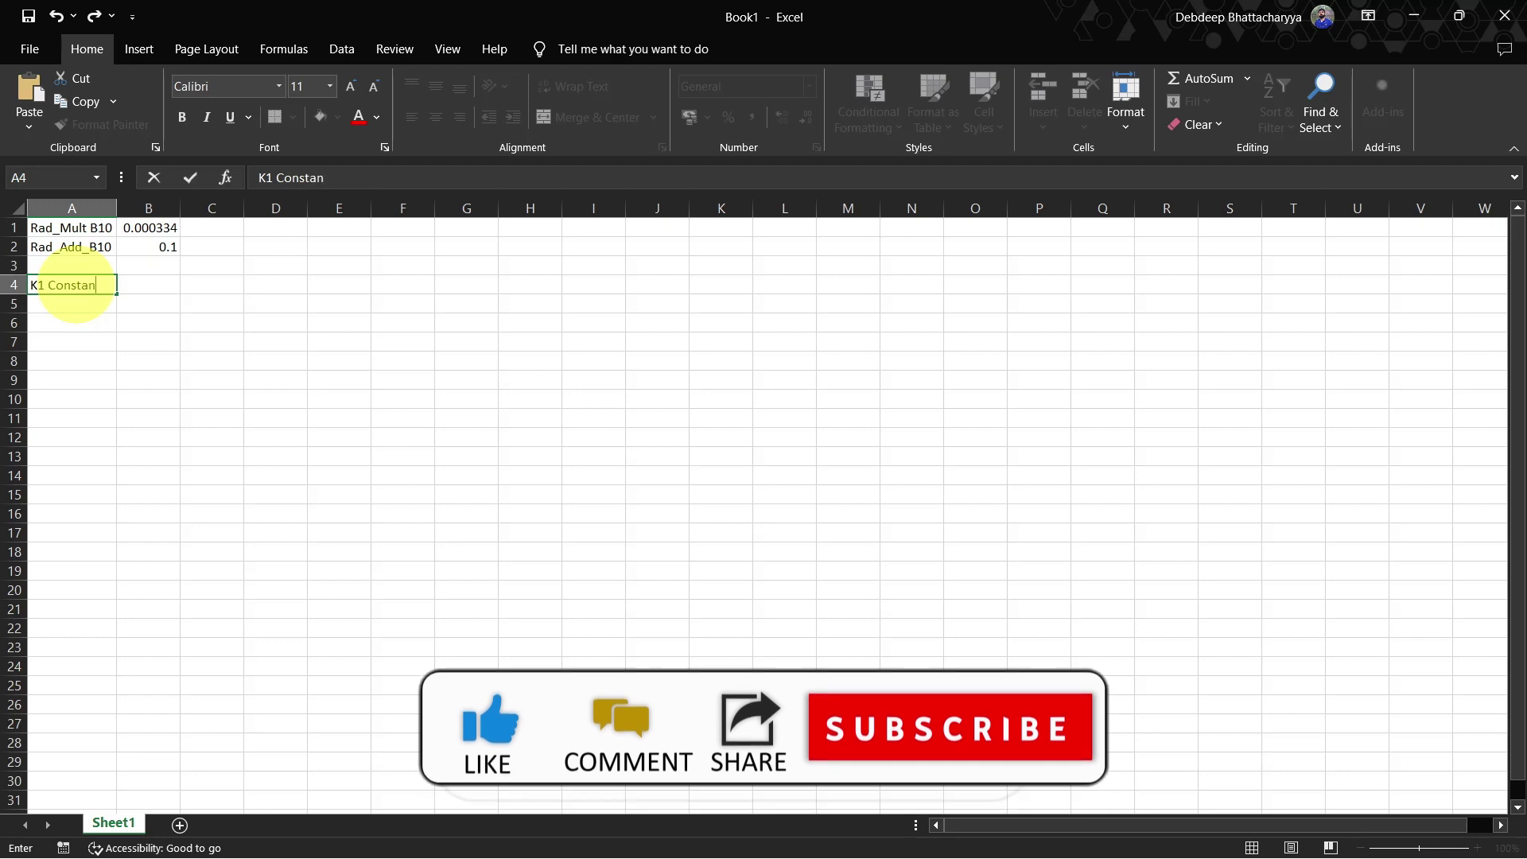
{"action": "key", "text": "Tab"}
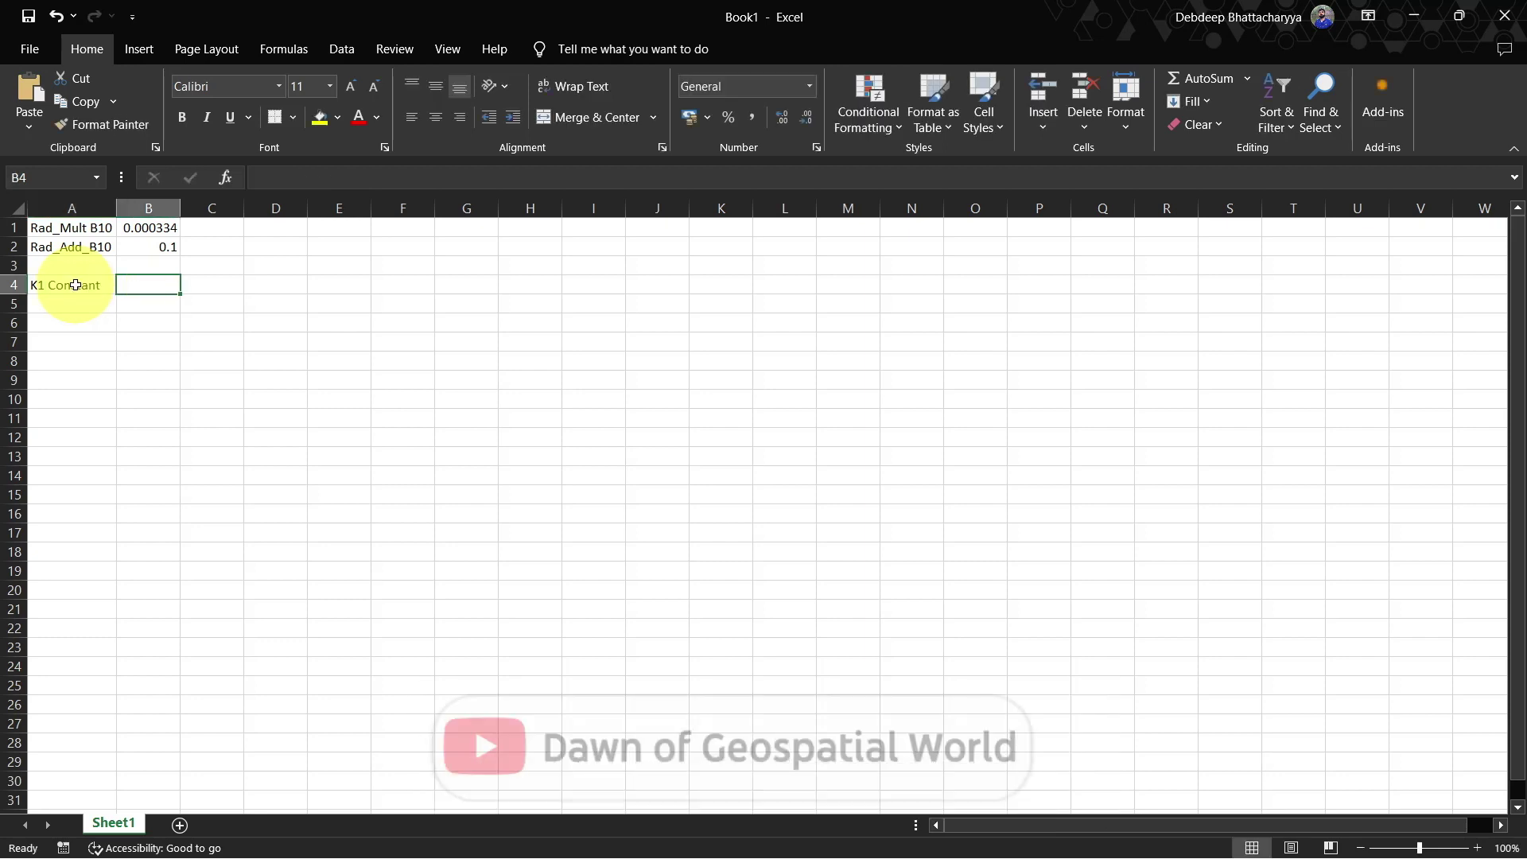
{"action": "right_click", "coordinate": [140, 285]}
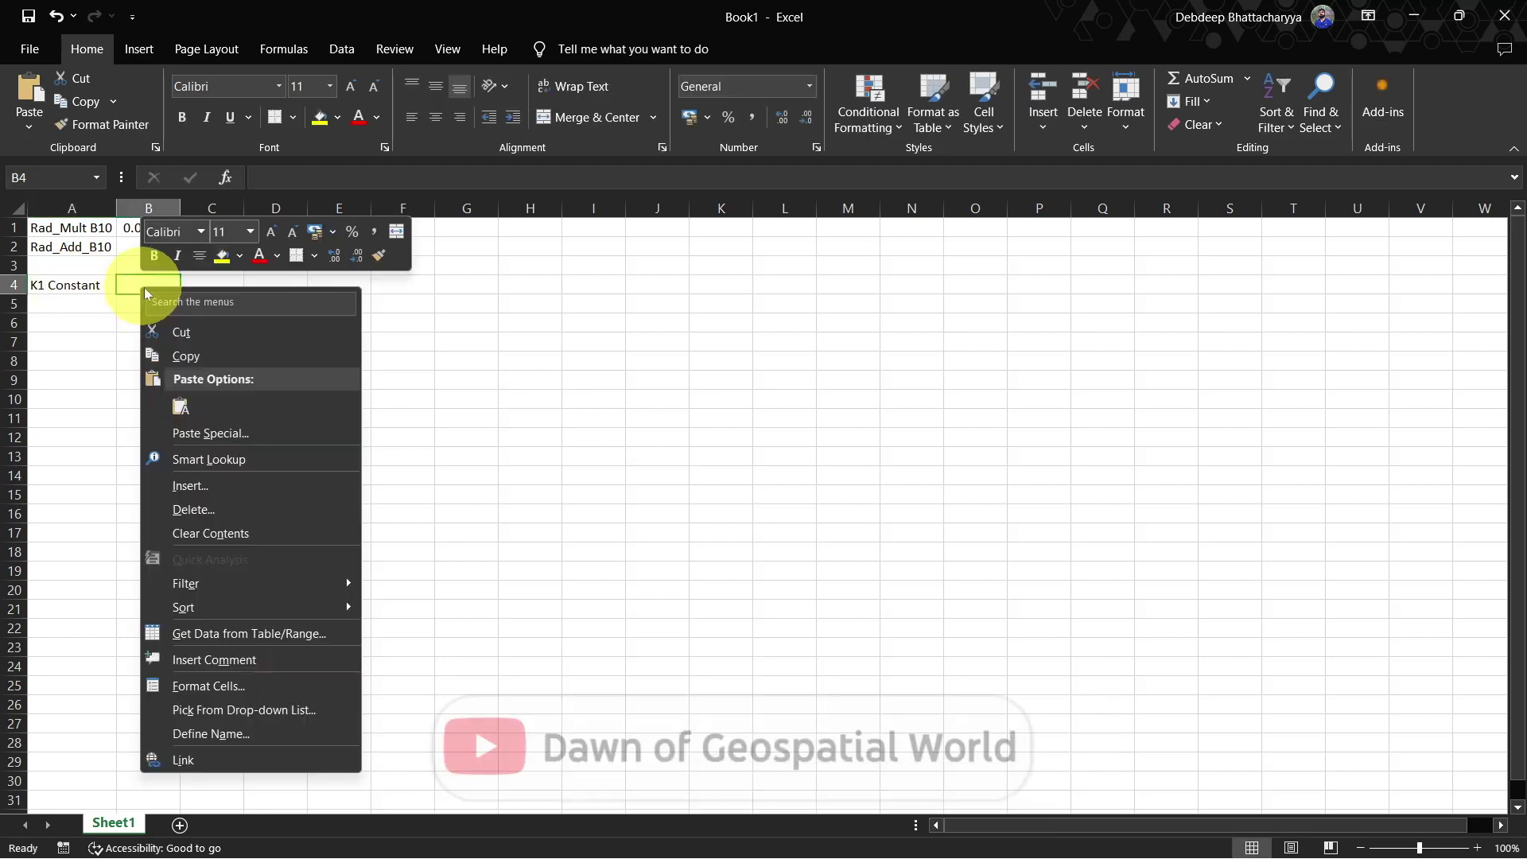
{"action": "left_click", "coordinate": [180, 407]}
Label cell A5 "K2 Constant"
{"action": "left_click", "coordinate": [55, 302]}
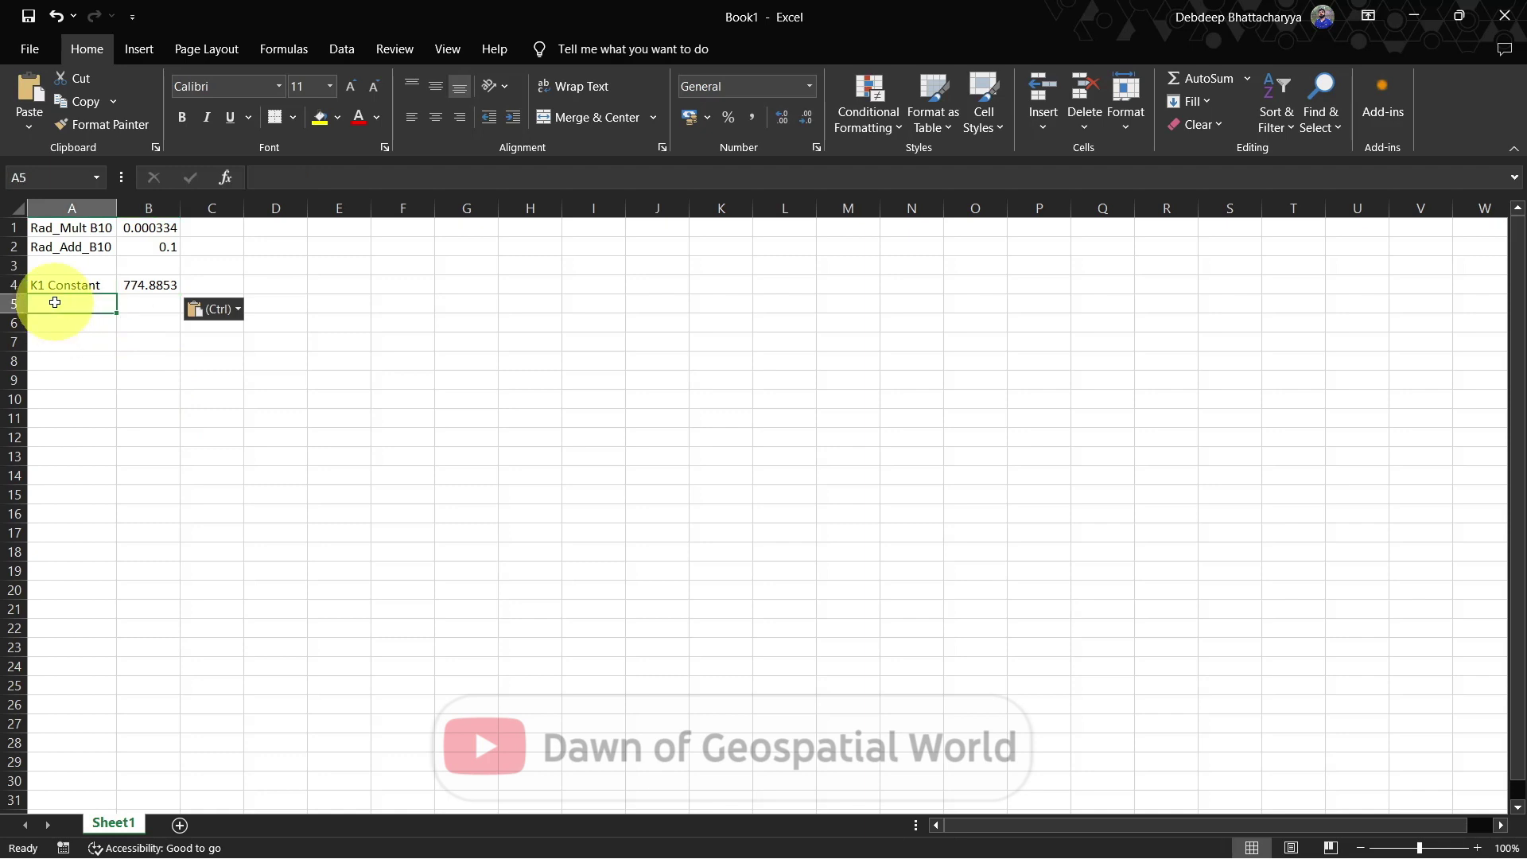
{"action": "type", "text": "K2 Constant"}
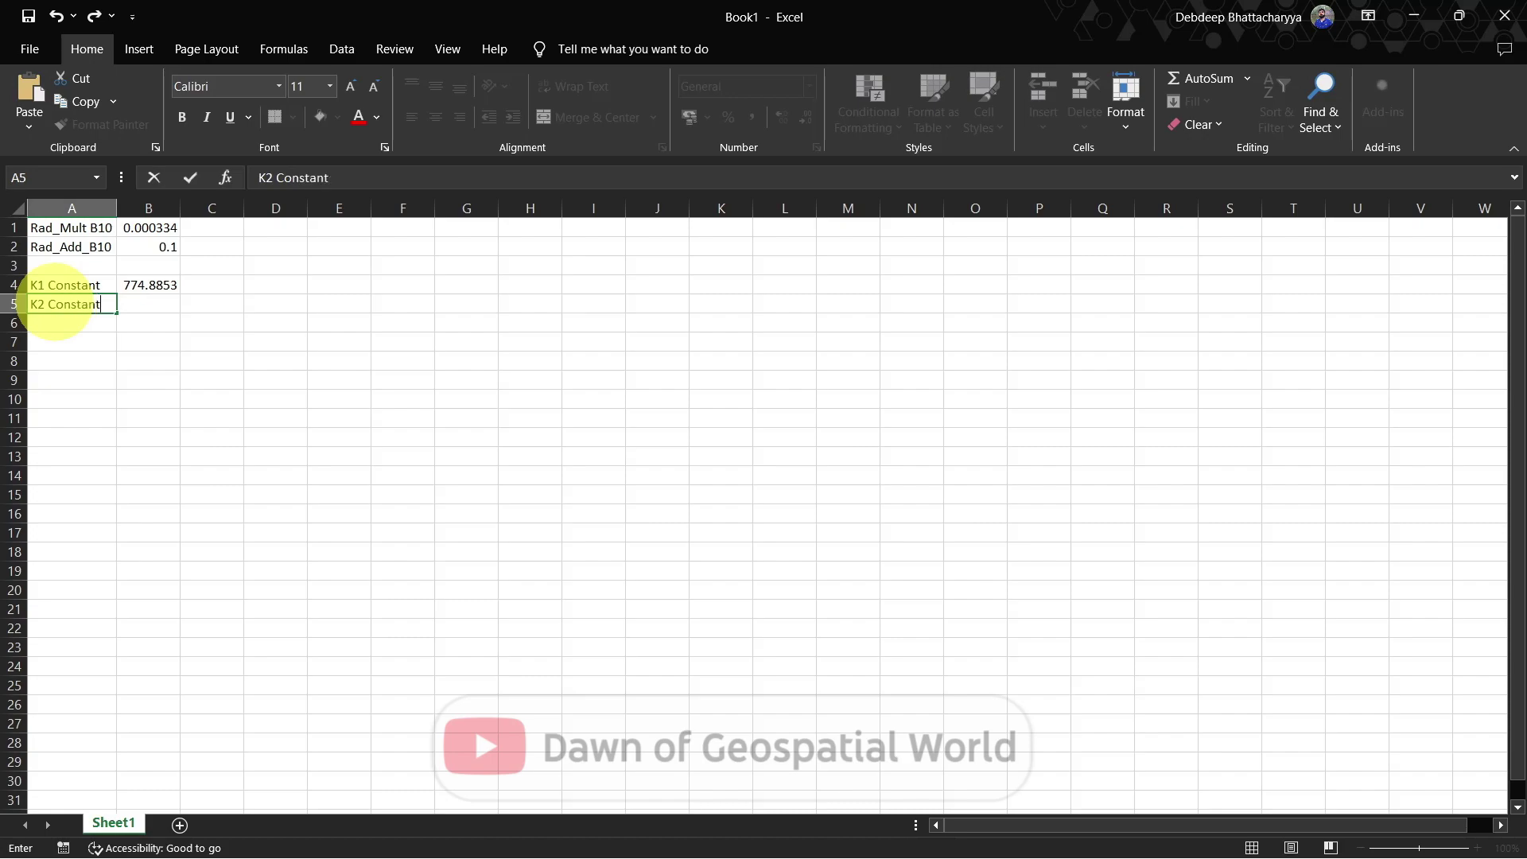
{"action": "key", "text": "Tab"}
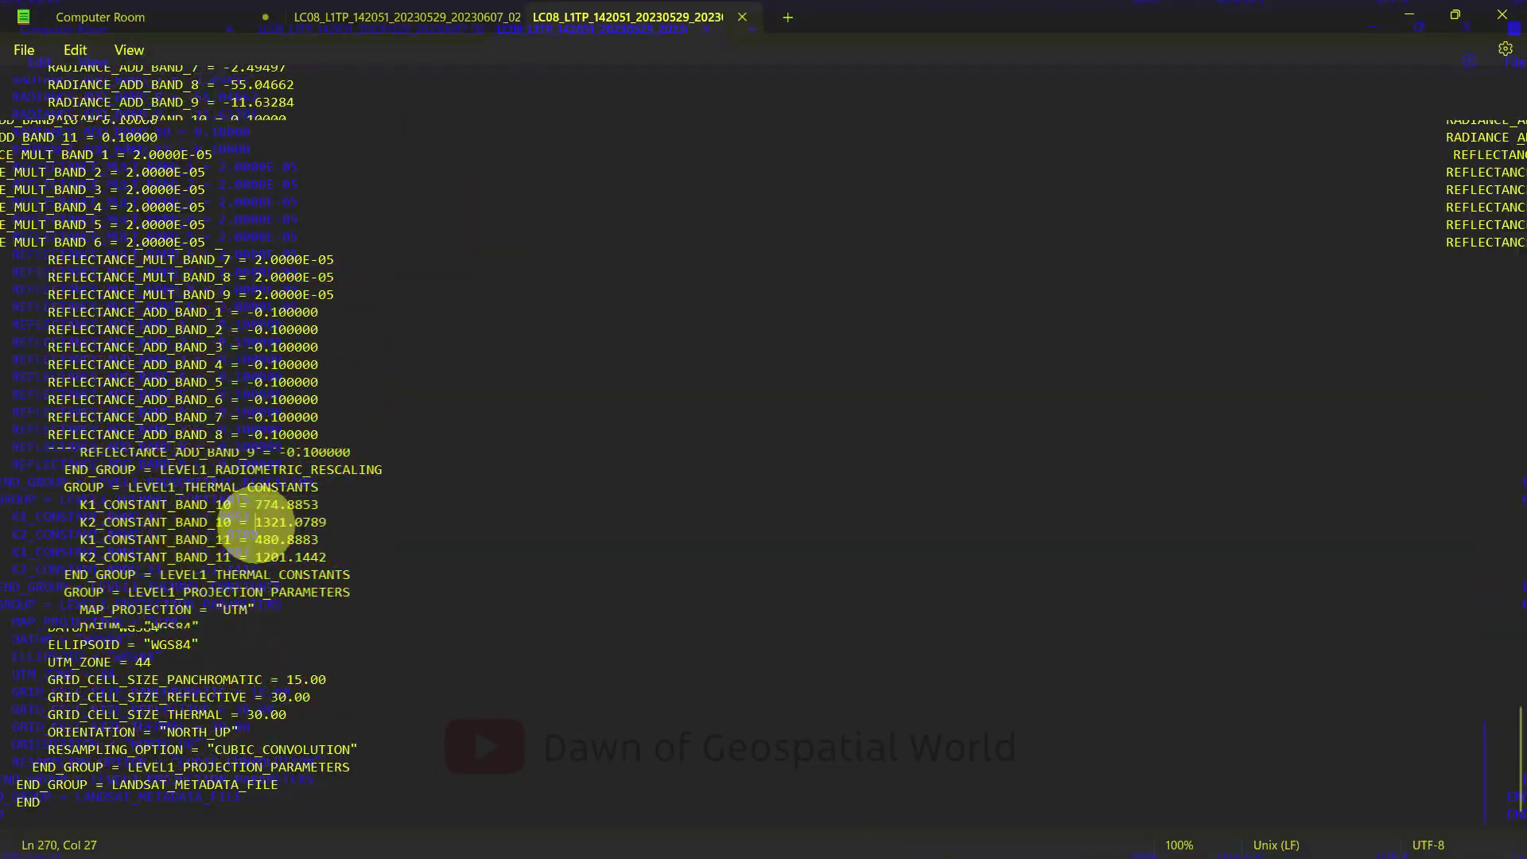
Copy the K2_CONSTANT_BAND_10 value, 1321.0789, from the MTL metadata in Notepad and paste it into cell B5 in Excel
{"action": "left_click_drag", "start_coordinate": [222, 522], "coordinate": [293, 522]}
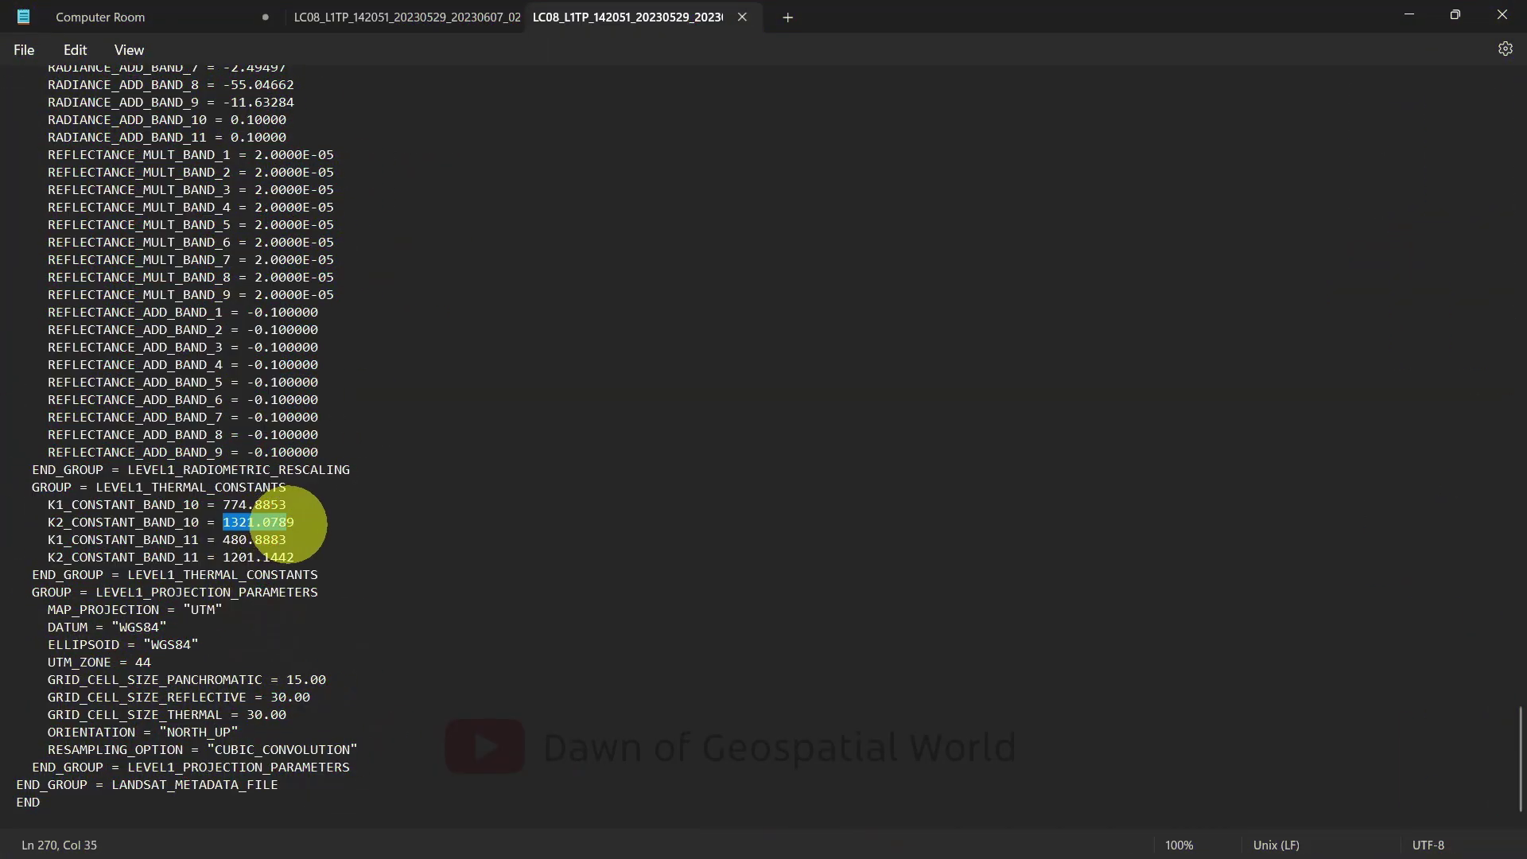
{"action": "right_click", "coordinate": [285, 522]}
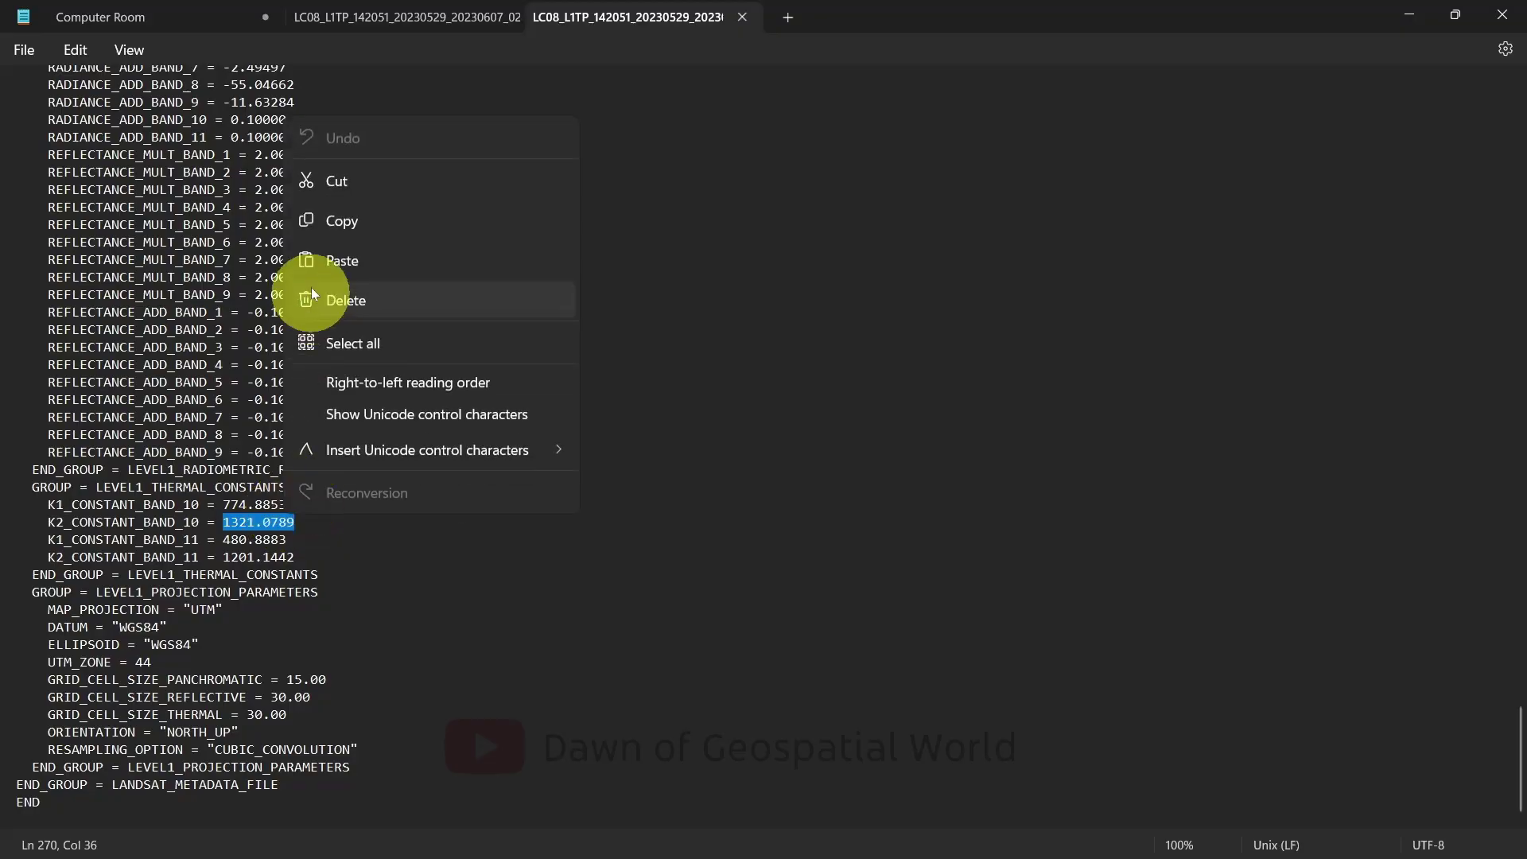
{"action": "left_click", "coordinate": [340, 216]}
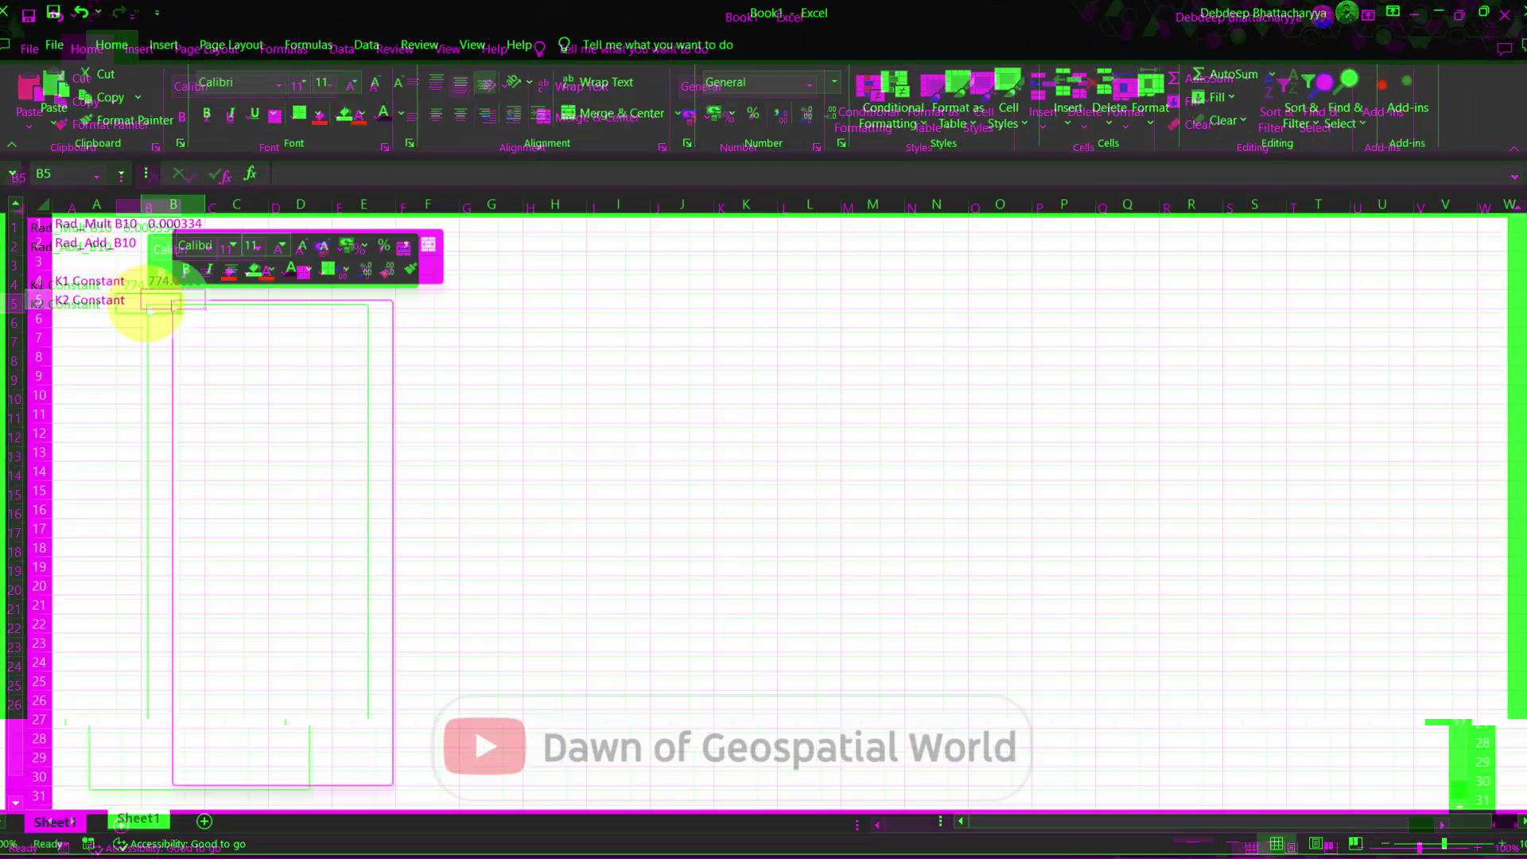
{"action": "right_click", "coordinate": [143, 306]}
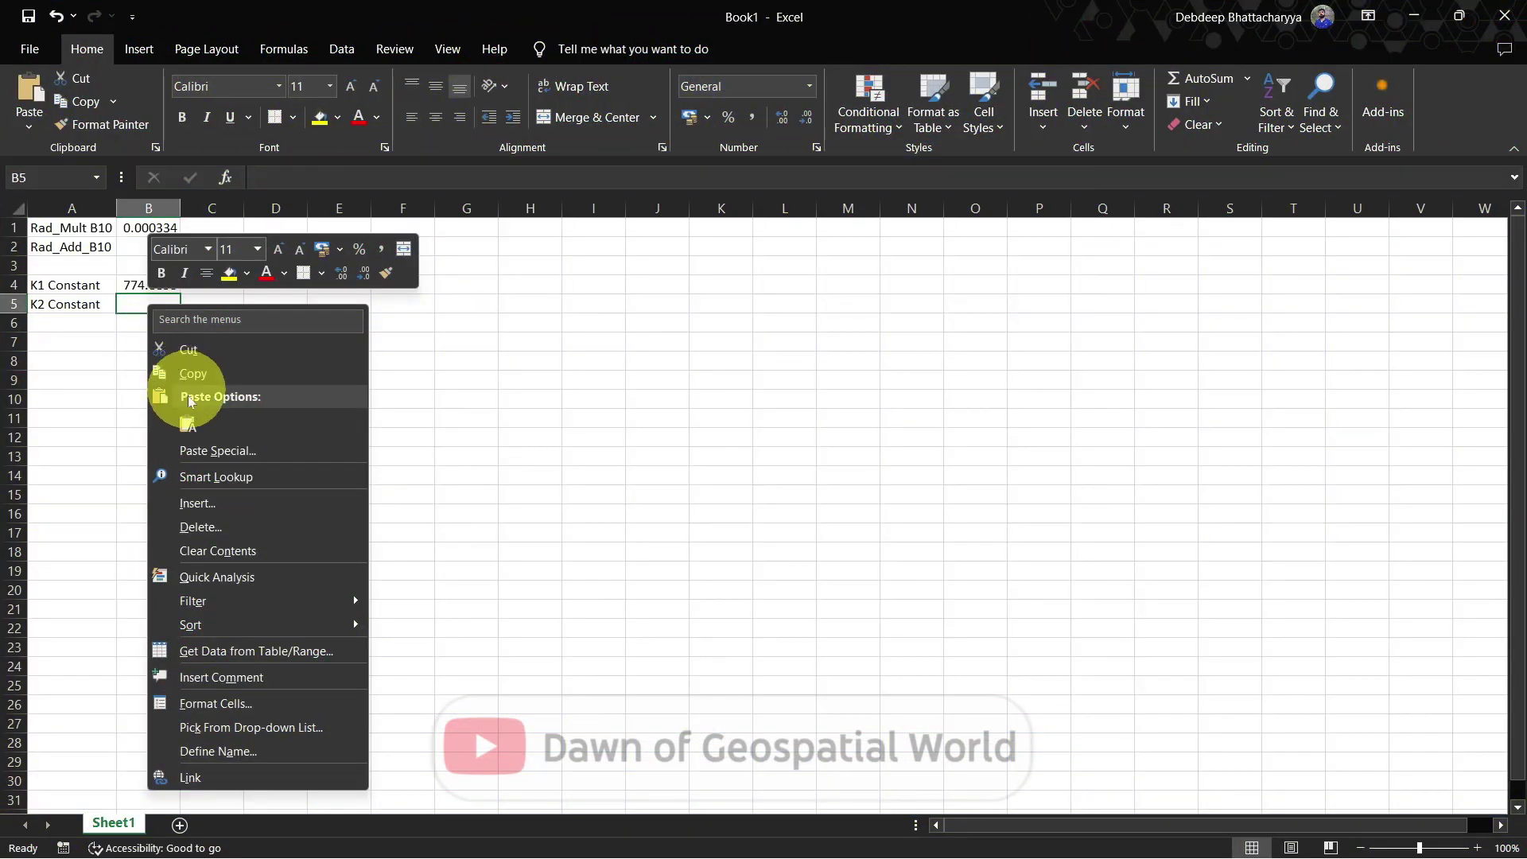
{"action": "left_click", "coordinate": [181, 424]}
{"action": "left_click", "coordinate": [184, 421]}
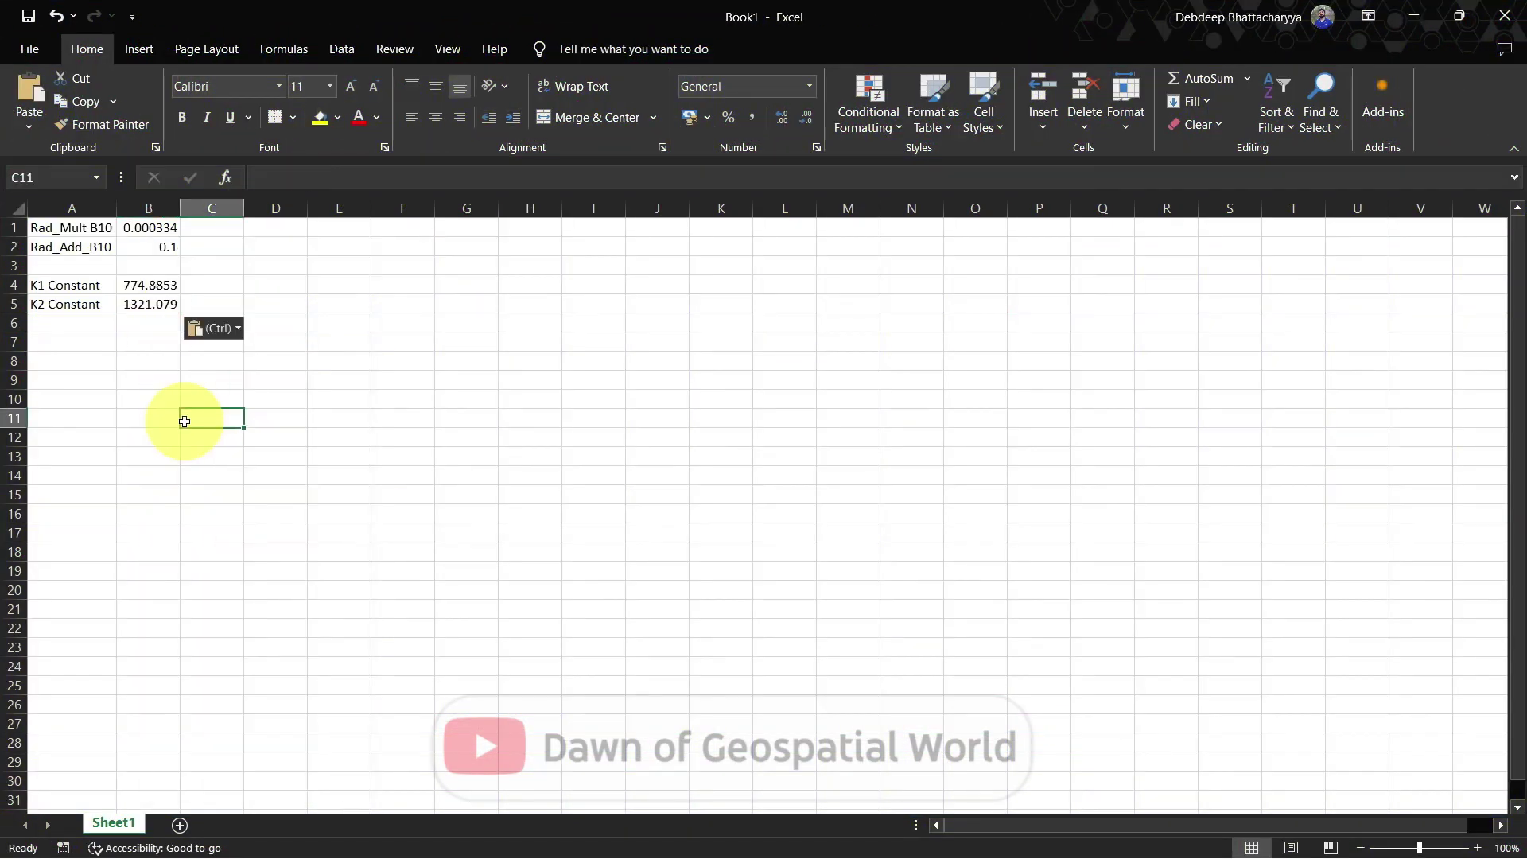
Copy the K2 constant from cell B5 and paste it as the start of ArcMap's Raster Calculator expression
{"action": "left_click", "coordinate": [141, 325]}
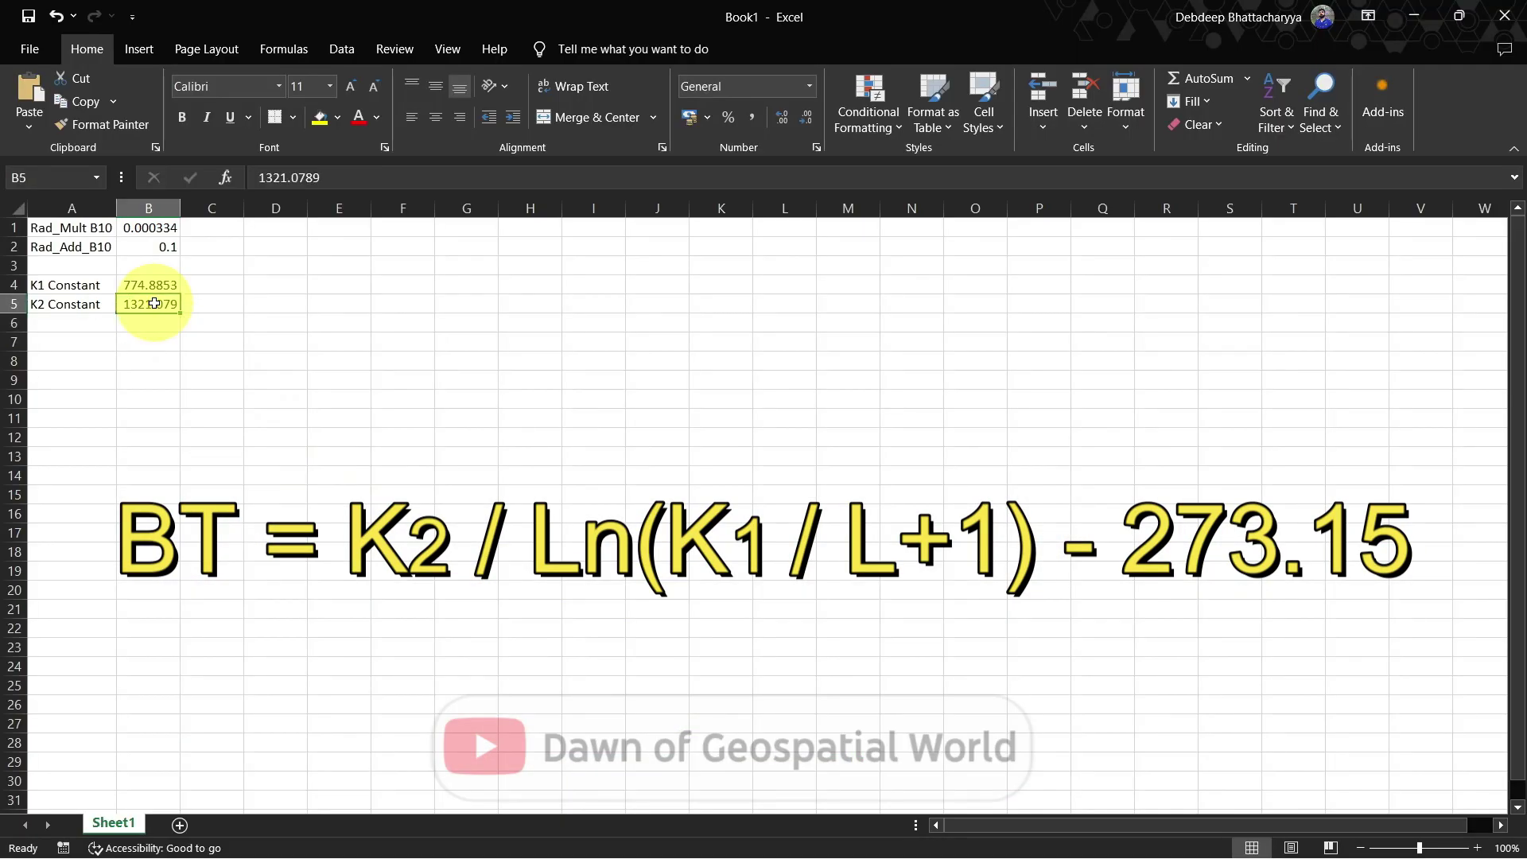
{"action": "right_click", "coordinate": [155, 307]}
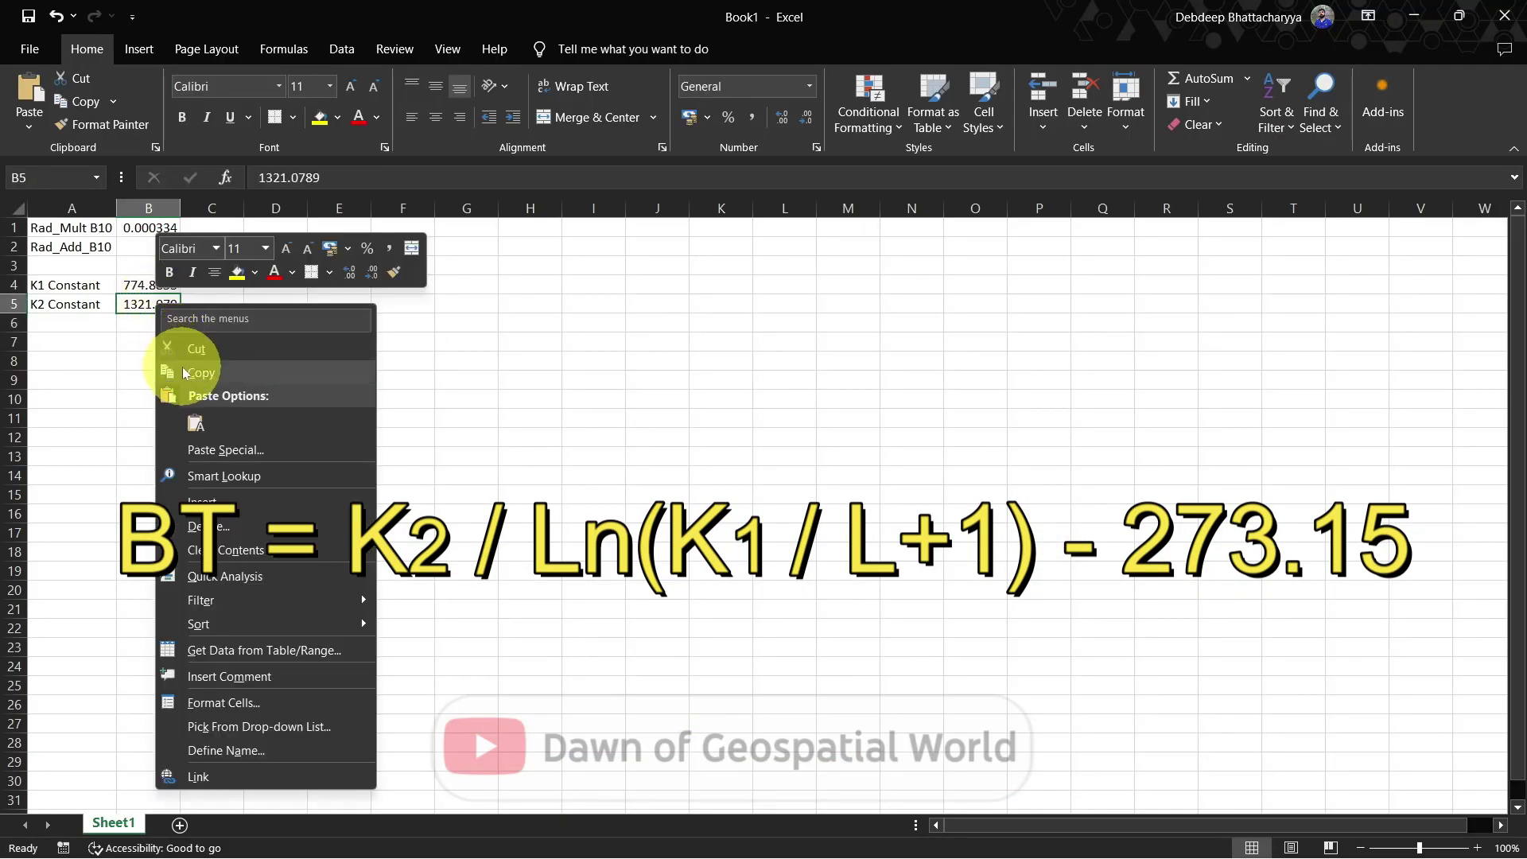
{"action": "left_click", "coordinate": [201, 372]}
{"action": "right_click", "coordinate": [288, 312]}
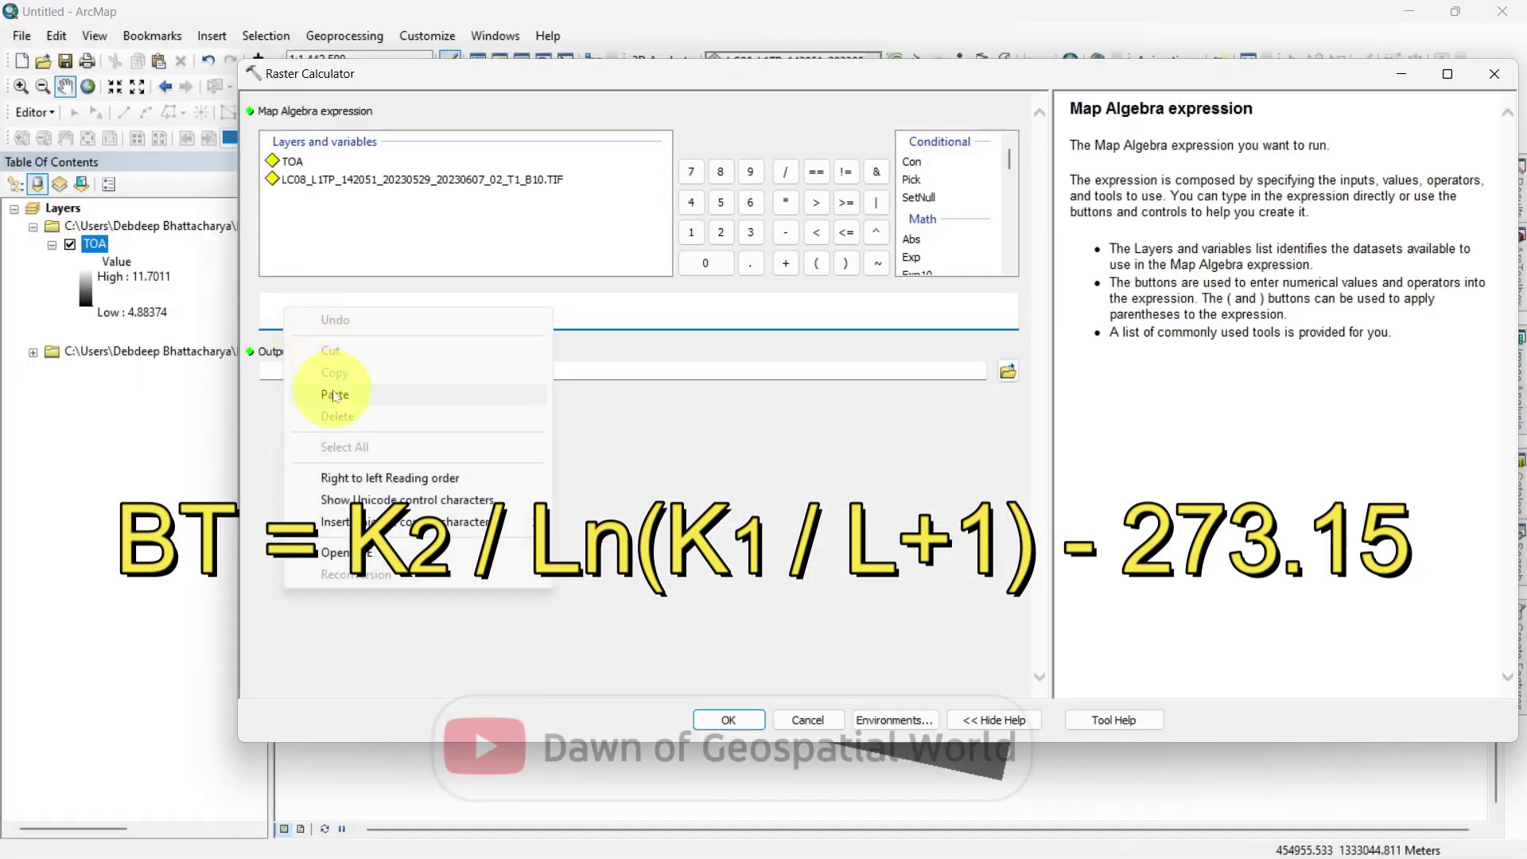
{"action": "left_click", "coordinate": [334, 396]}
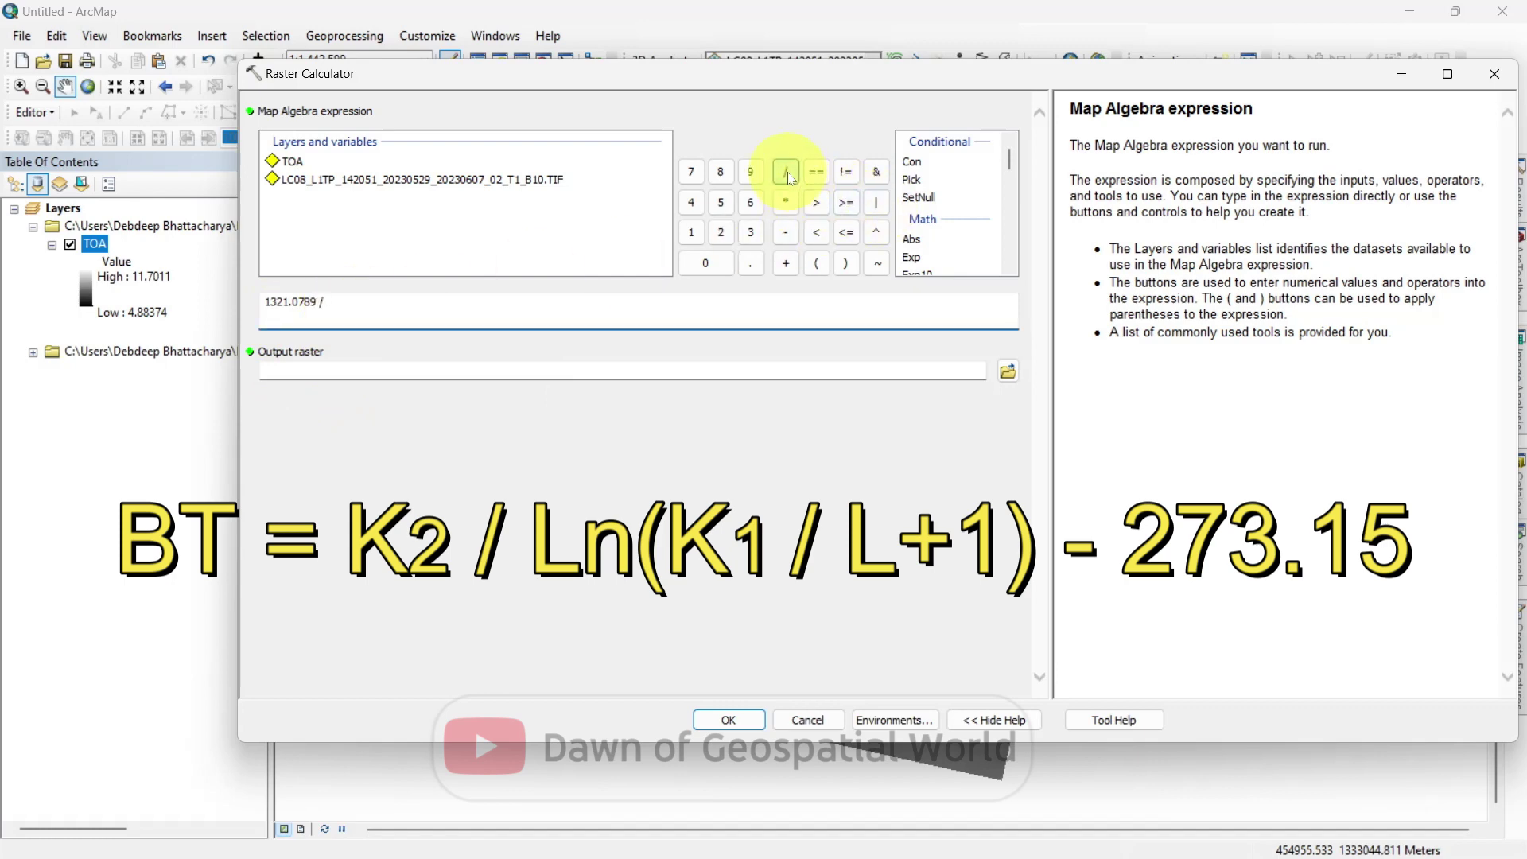
Divide the K2 constant by the Ln function in the expression
{"action": "left_click_drag", "start_coordinate": [1008, 154], "coordinate": [1001, 191]}
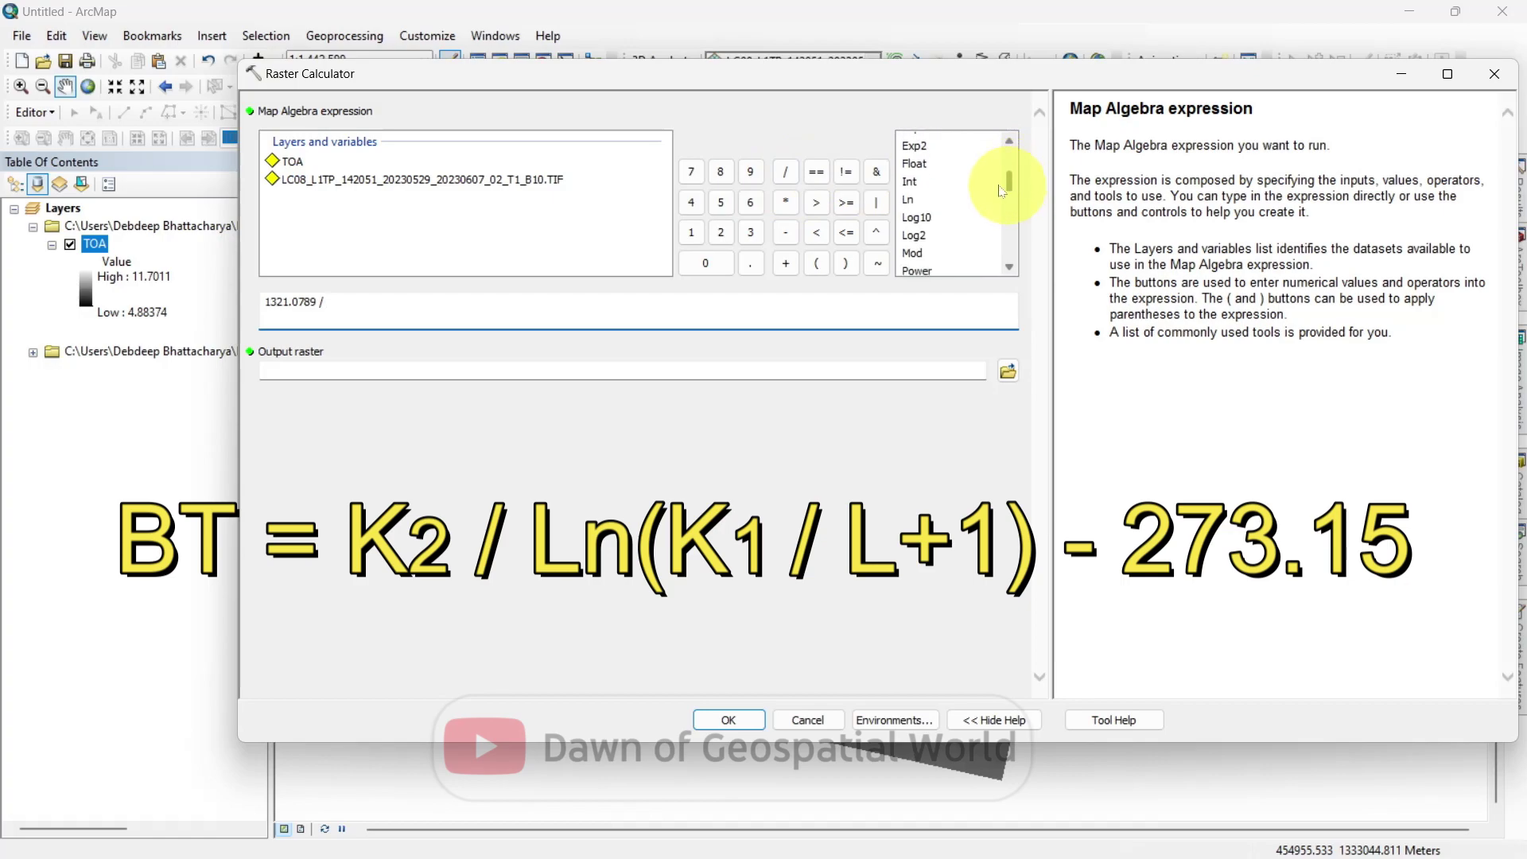
{"action": "left_click", "coordinate": [907, 200]}
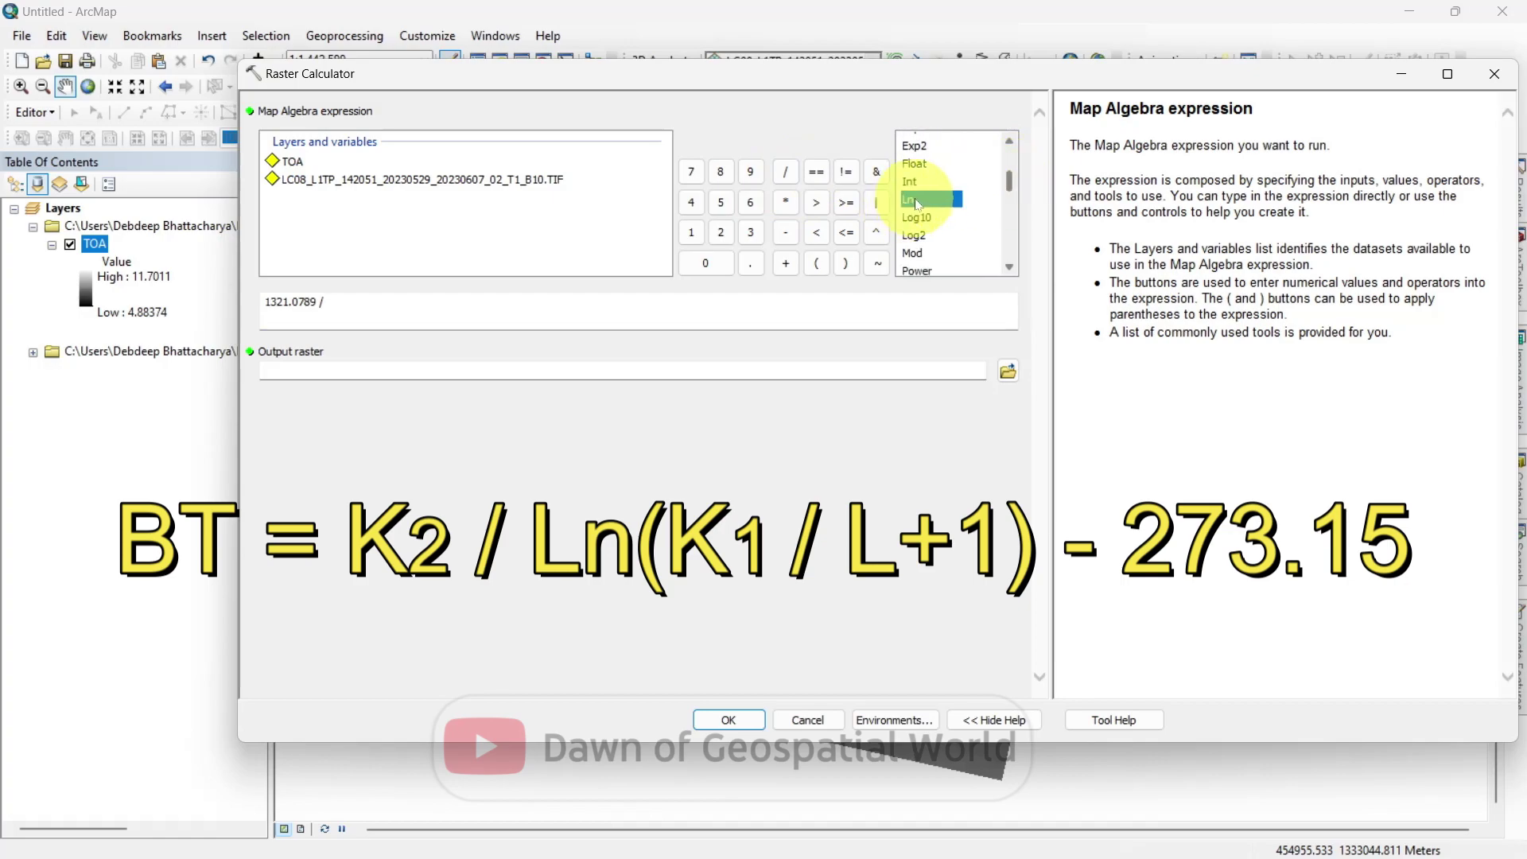
{"action": "double_click", "coordinate": [907, 201]}
Copy the K1 constant, 774.8853, from cell B4 in Excel and paste it inside the Ln parentheses in ArcMap's expression
{"action": "left_click", "coordinate": [151, 279]}
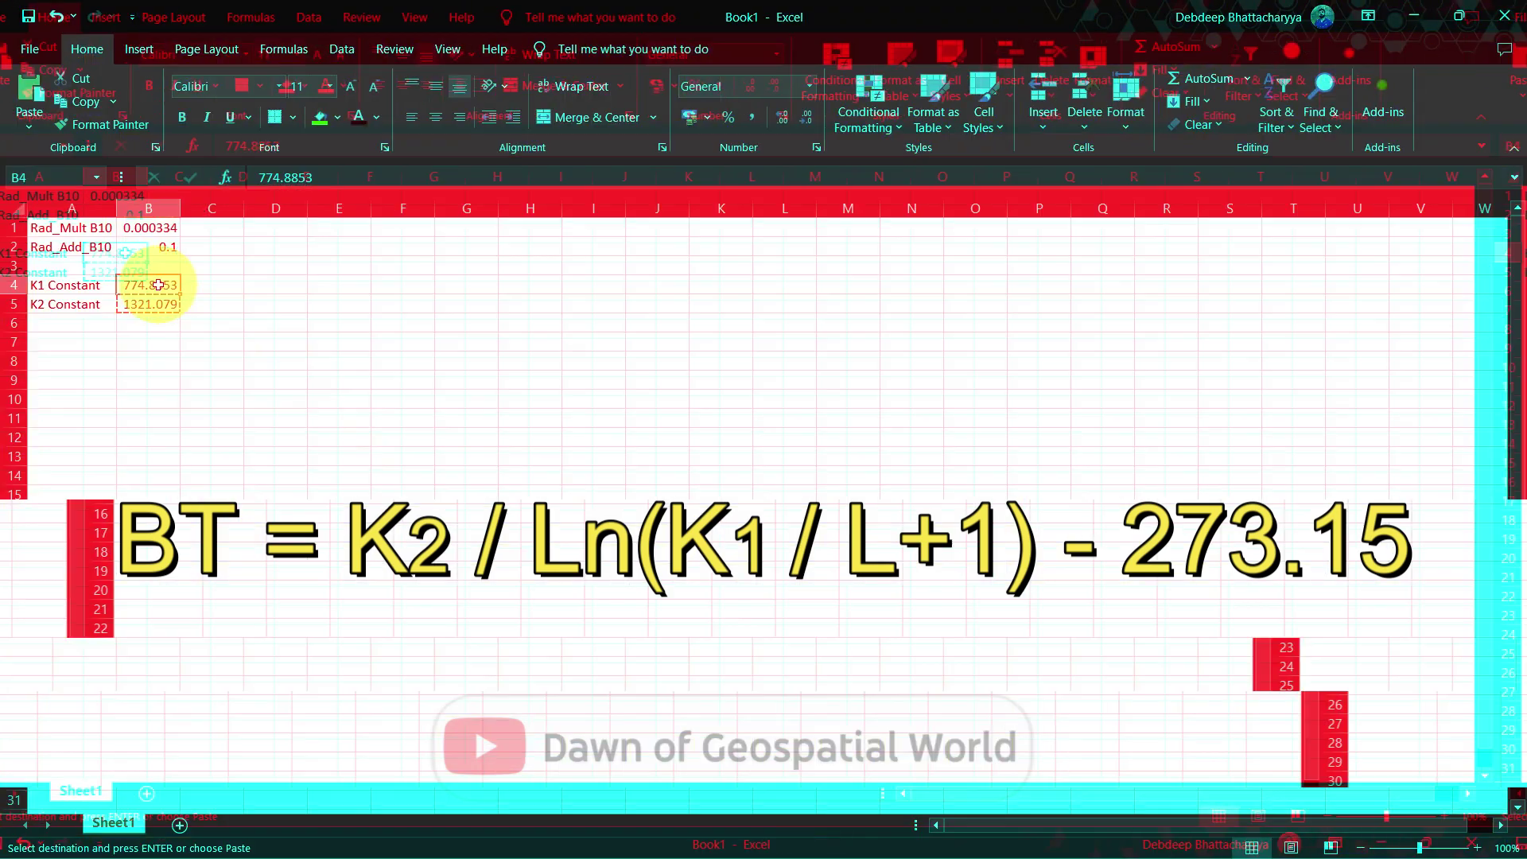
{"action": "right_click", "coordinate": [153, 283]}
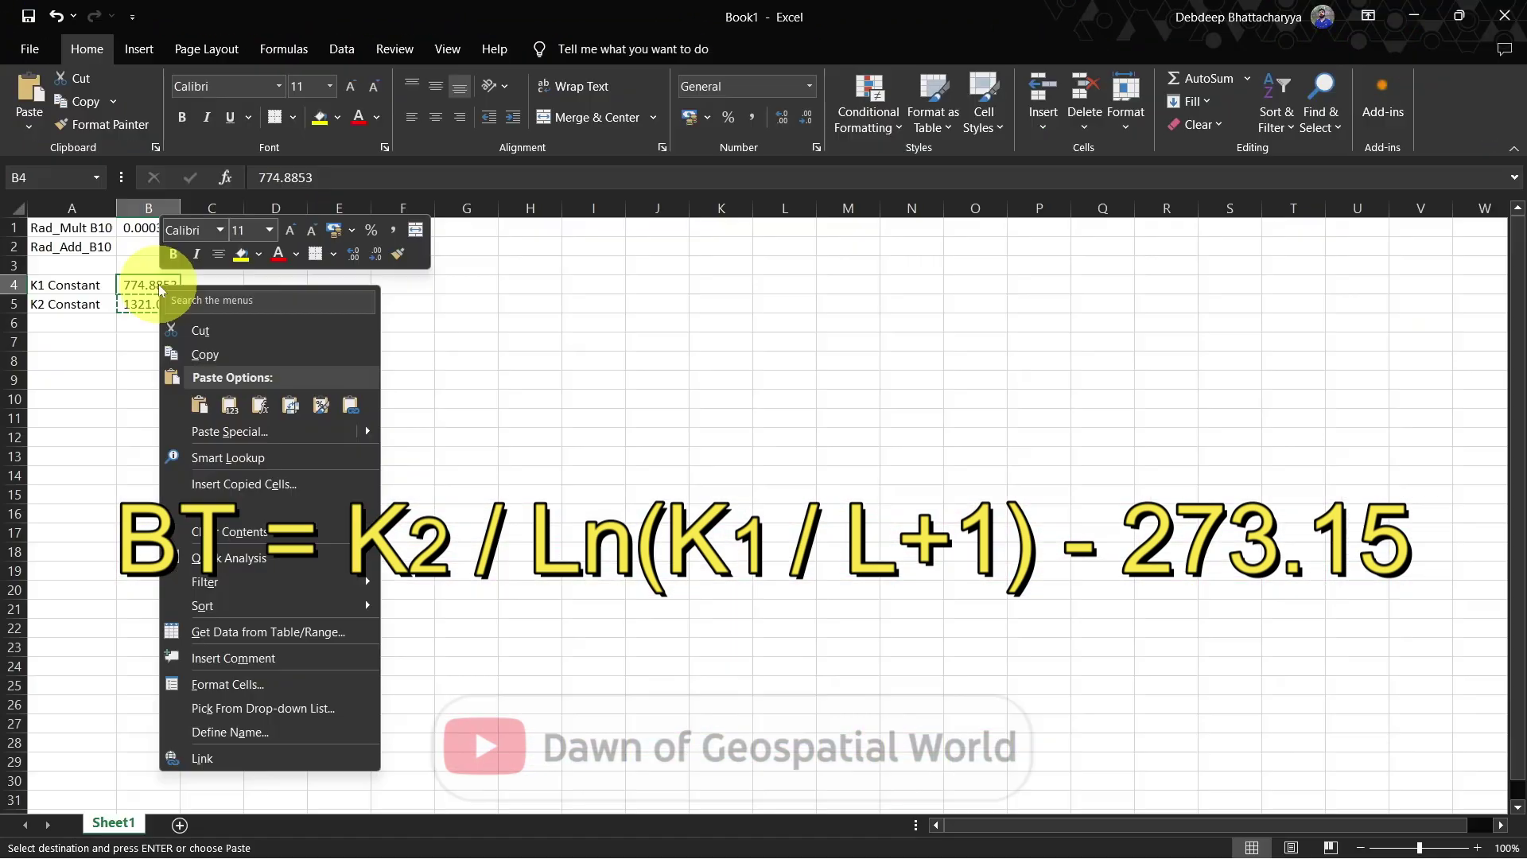
{"action": "left_click", "coordinate": [212, 350]}
{"action": "left_click", "coordinate": [348, 301]}
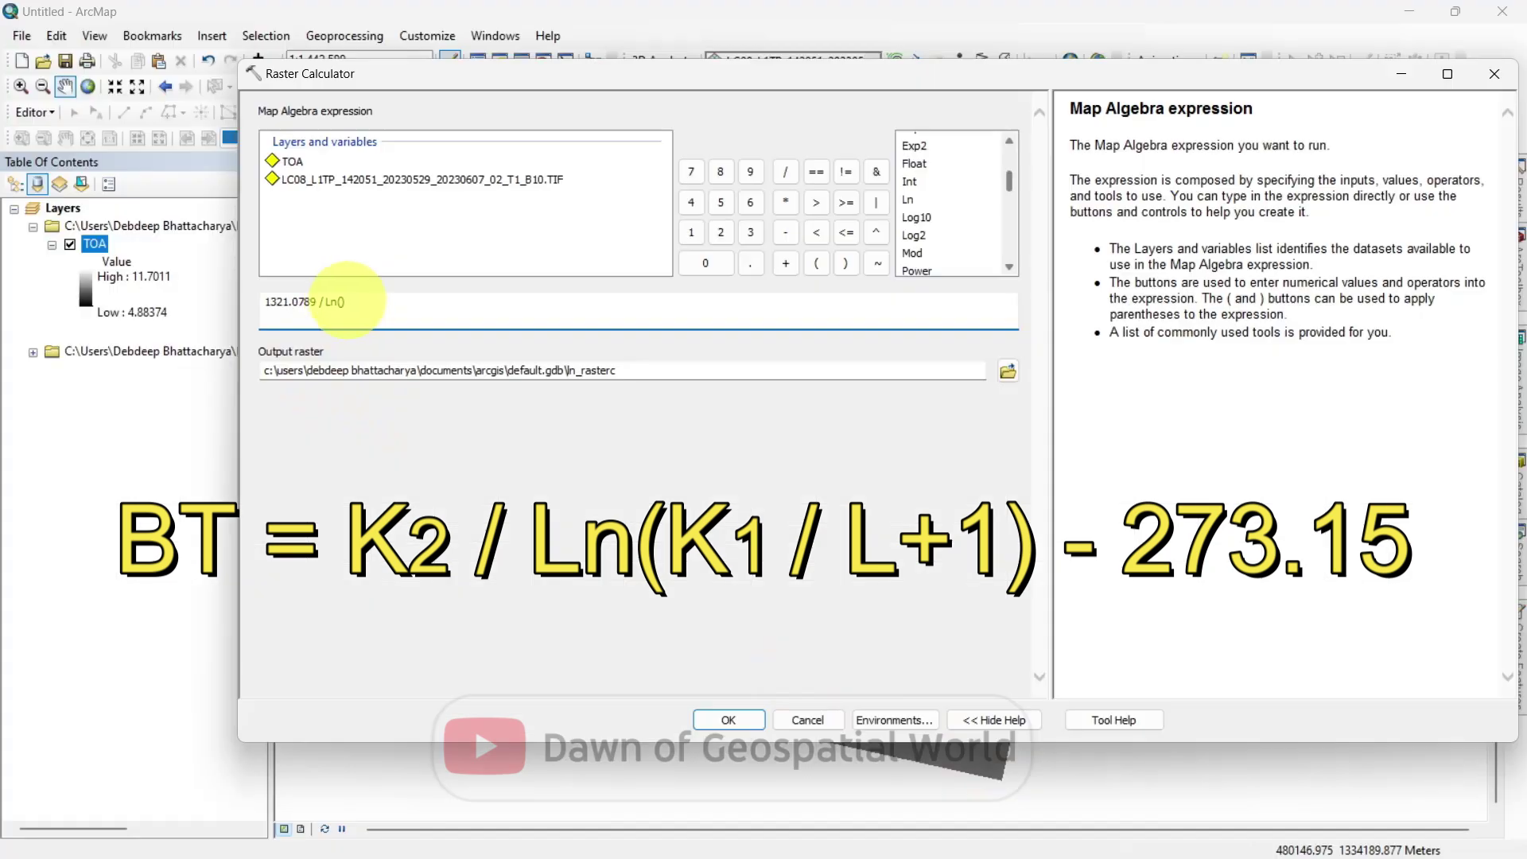
{"action": "right_click", "coordinate": [348, 302]}
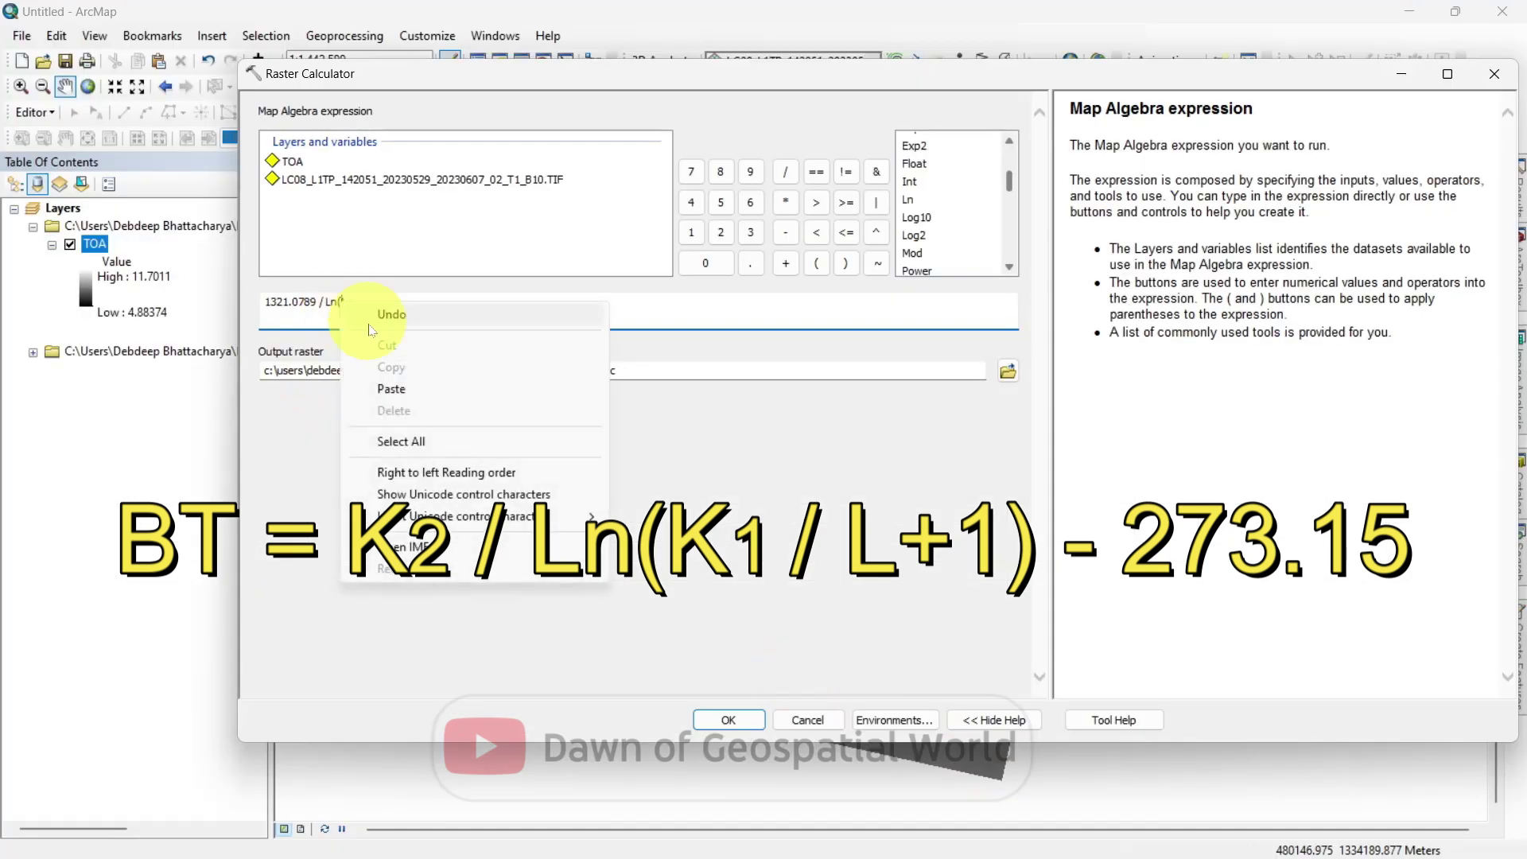
{"action": "left_click", "coordinate": [392, 386]}
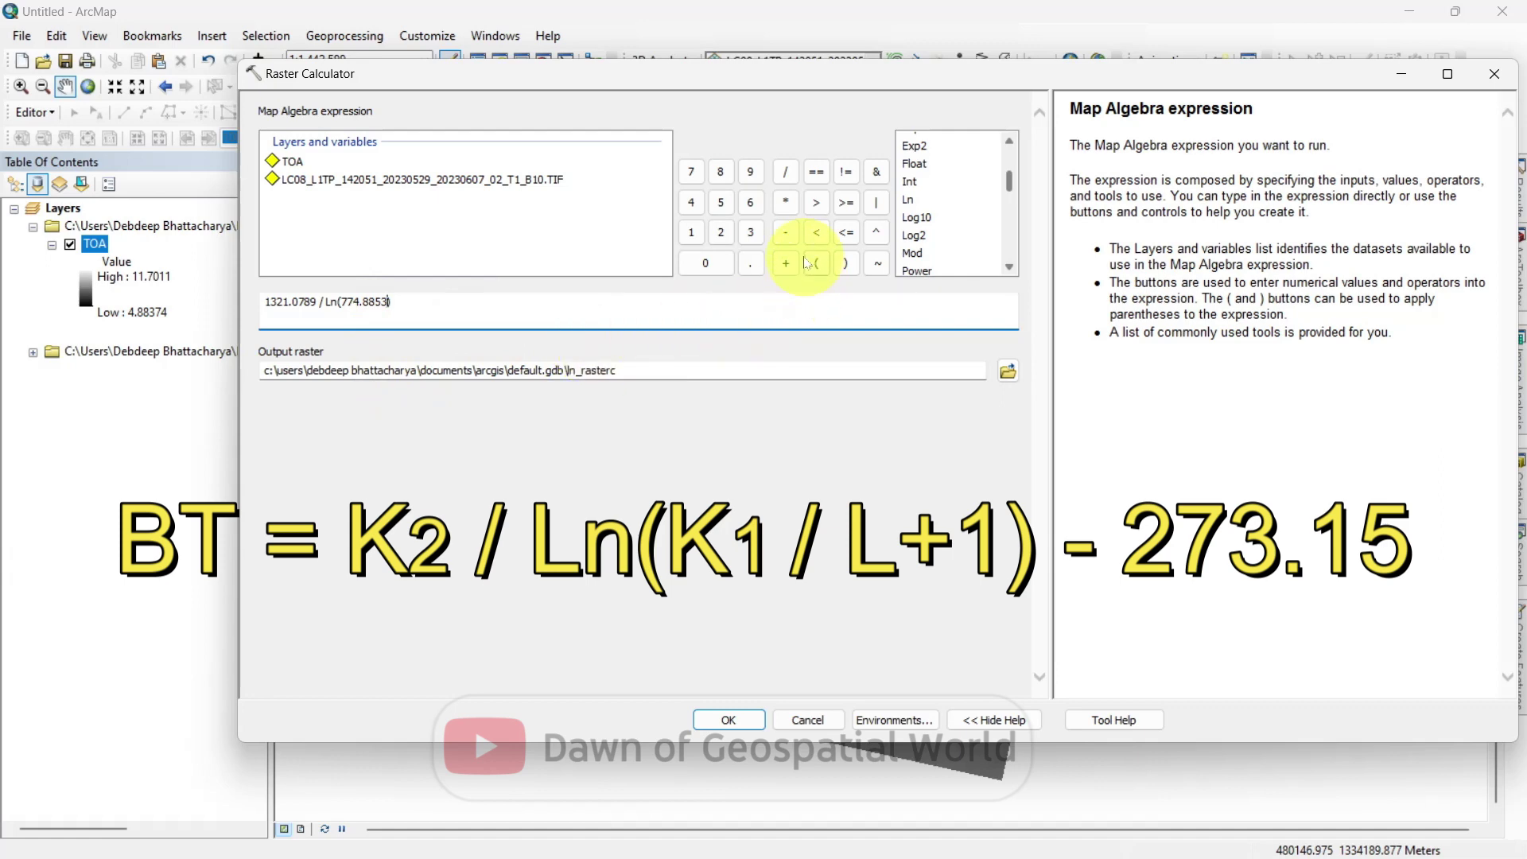
Divide the K1 constant by the TOA layer inside the Ln parentheses
{"action": "left_click", "coordinate": [786, 172]}
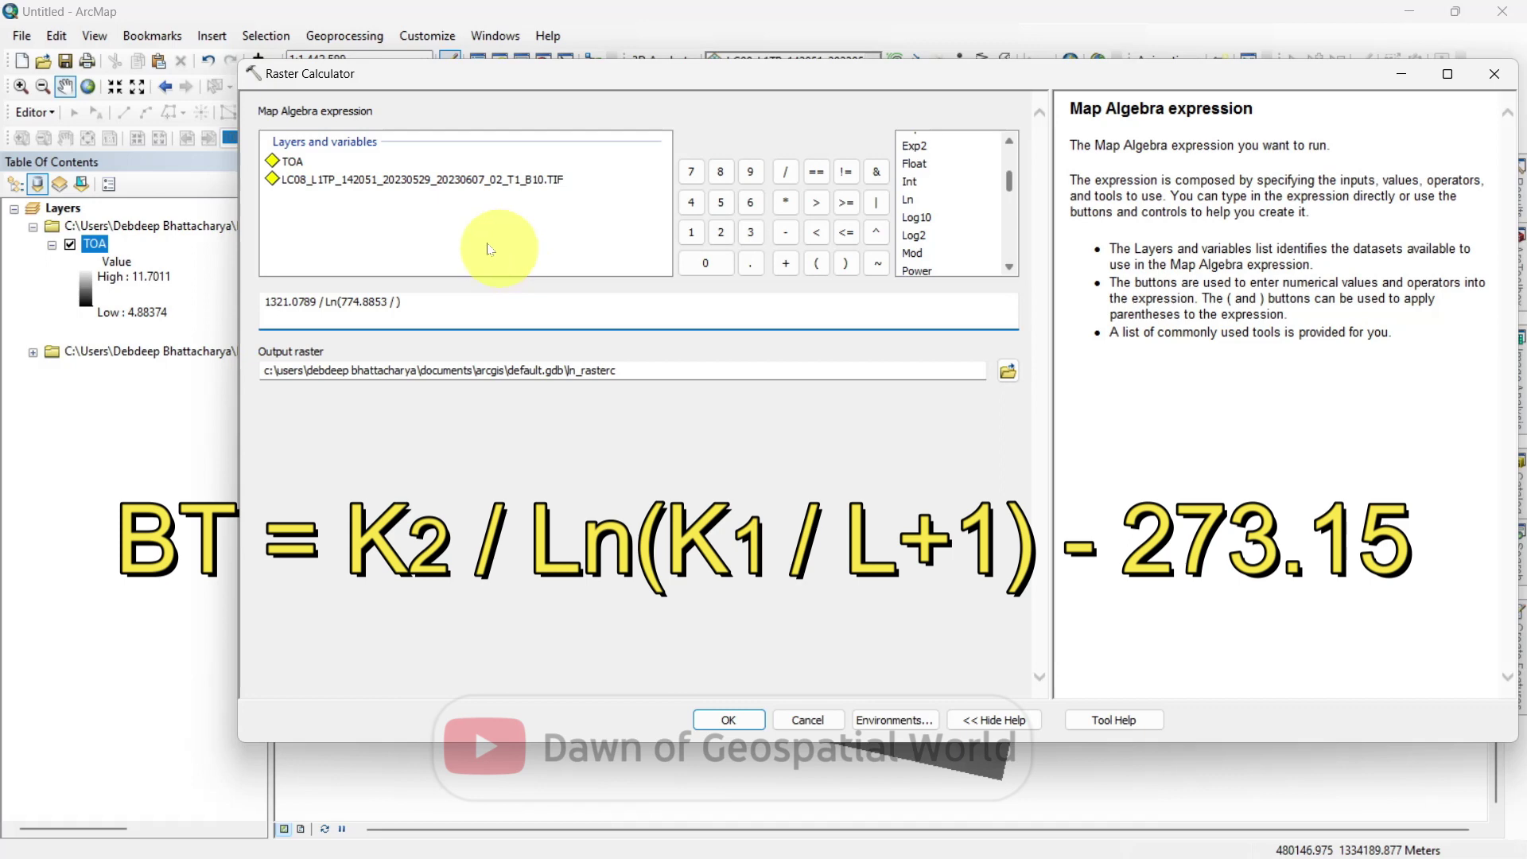
{"action": "left_click", "coordinate": [302, 168]}
{"action": "double_click", "coordinate": [302, 168]}
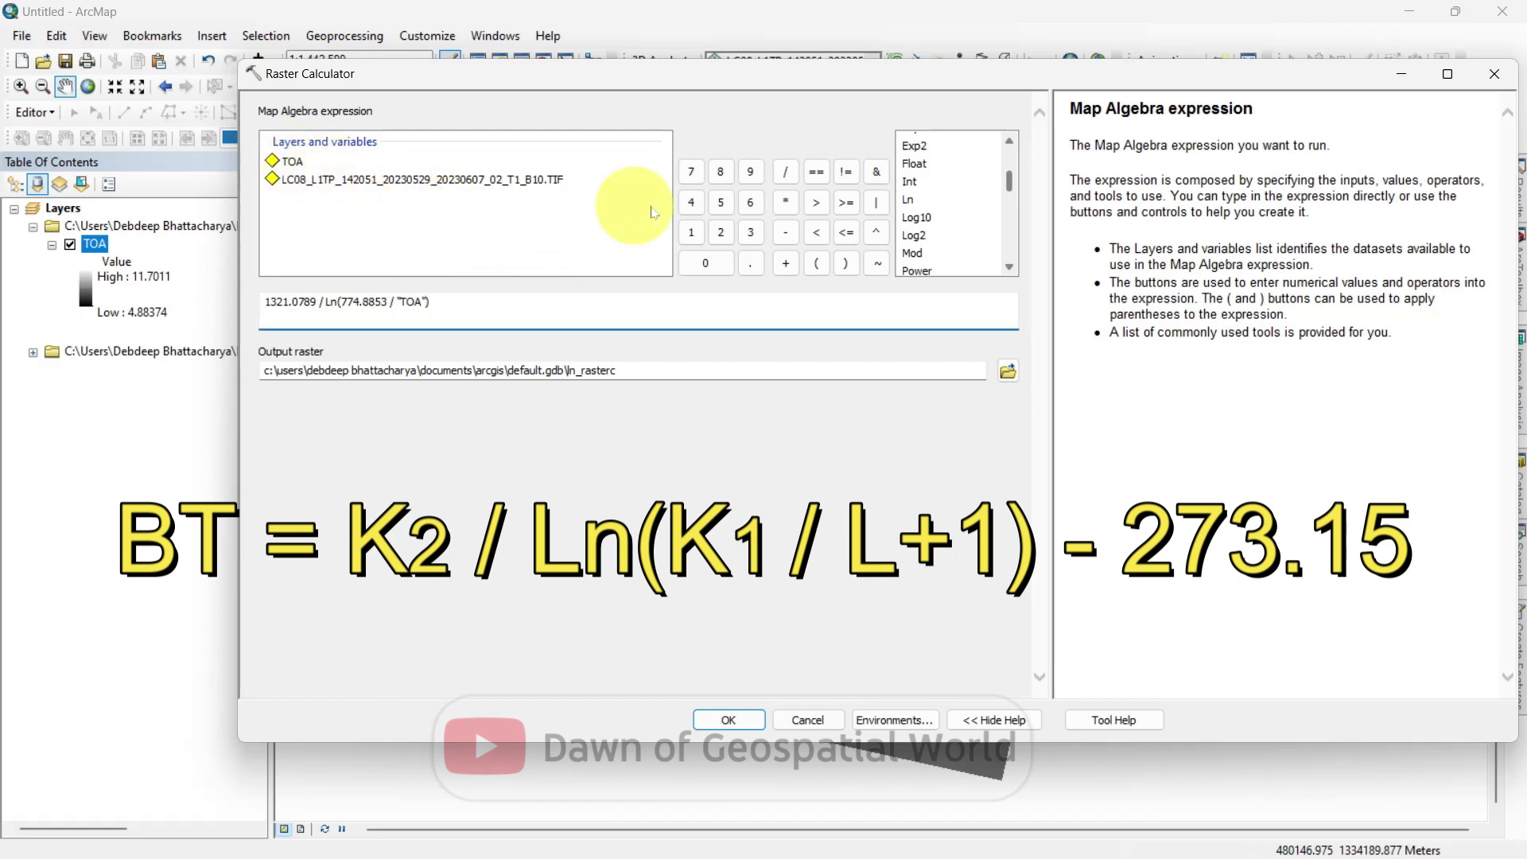
Add 1 to the quotient inside the Ln parentheses and subtract 273.15 from the whole brightness temperature expression
{"action": "left_click", "coordinate": [783, 262]}
{"action": "type", "text": ")"}
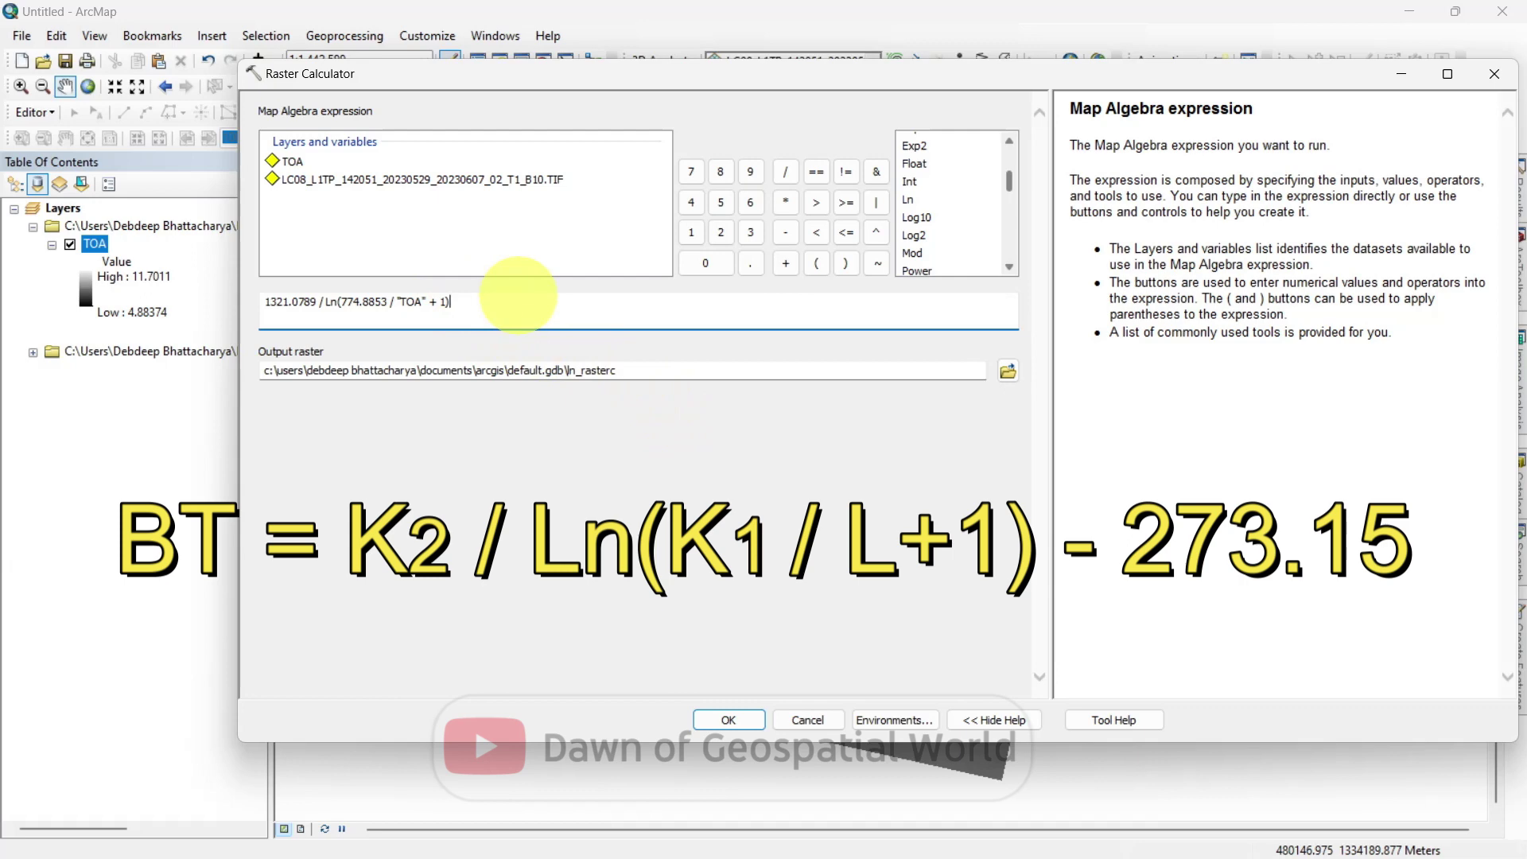
{"action": "left_click", "coordinate": [786, 233]}
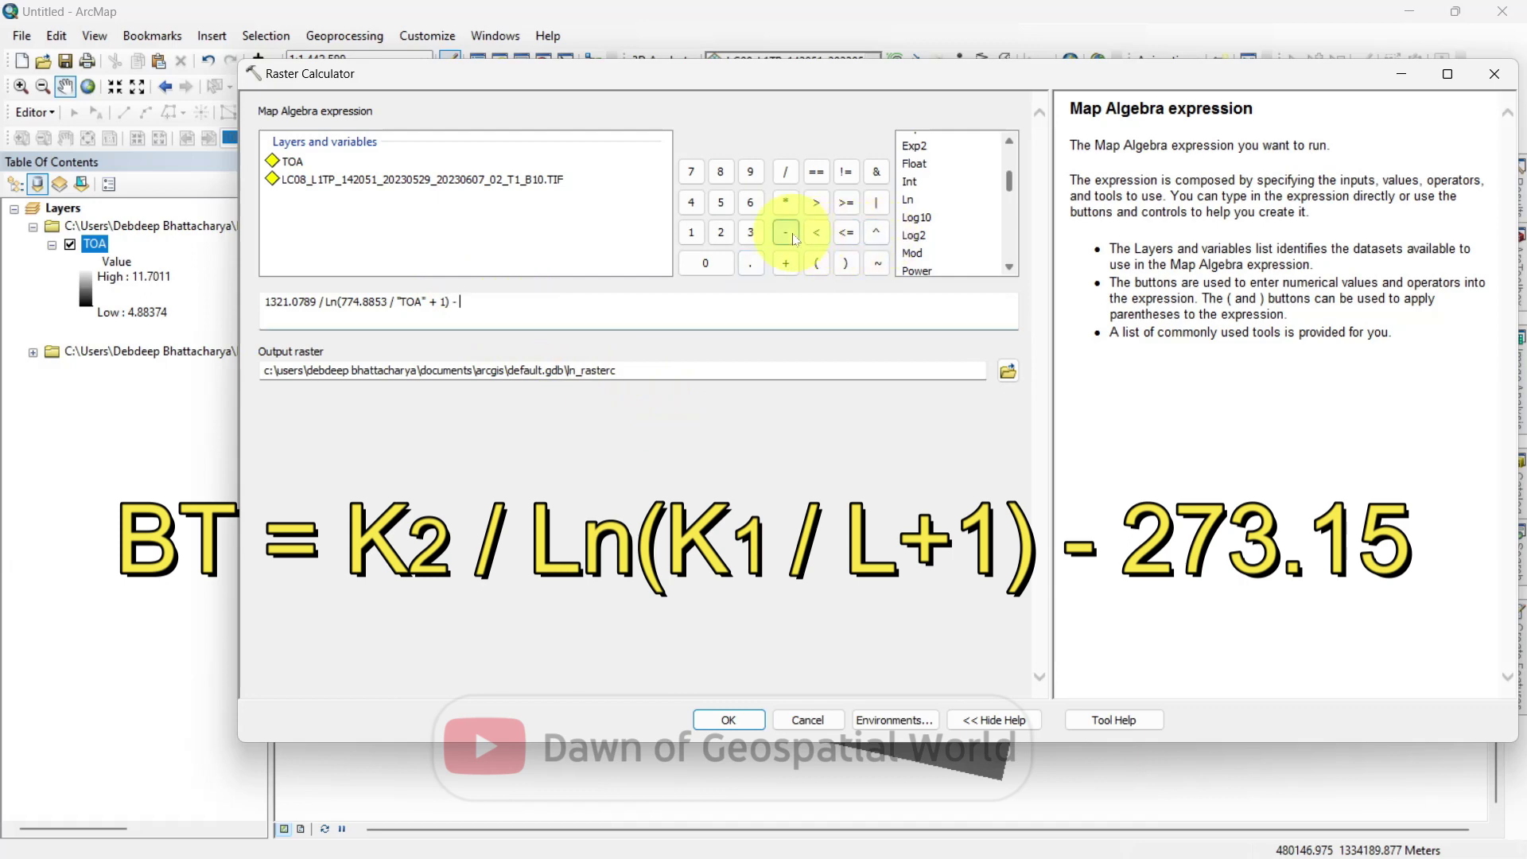
{"action": "left_click", "coordinate": [724, 236]}
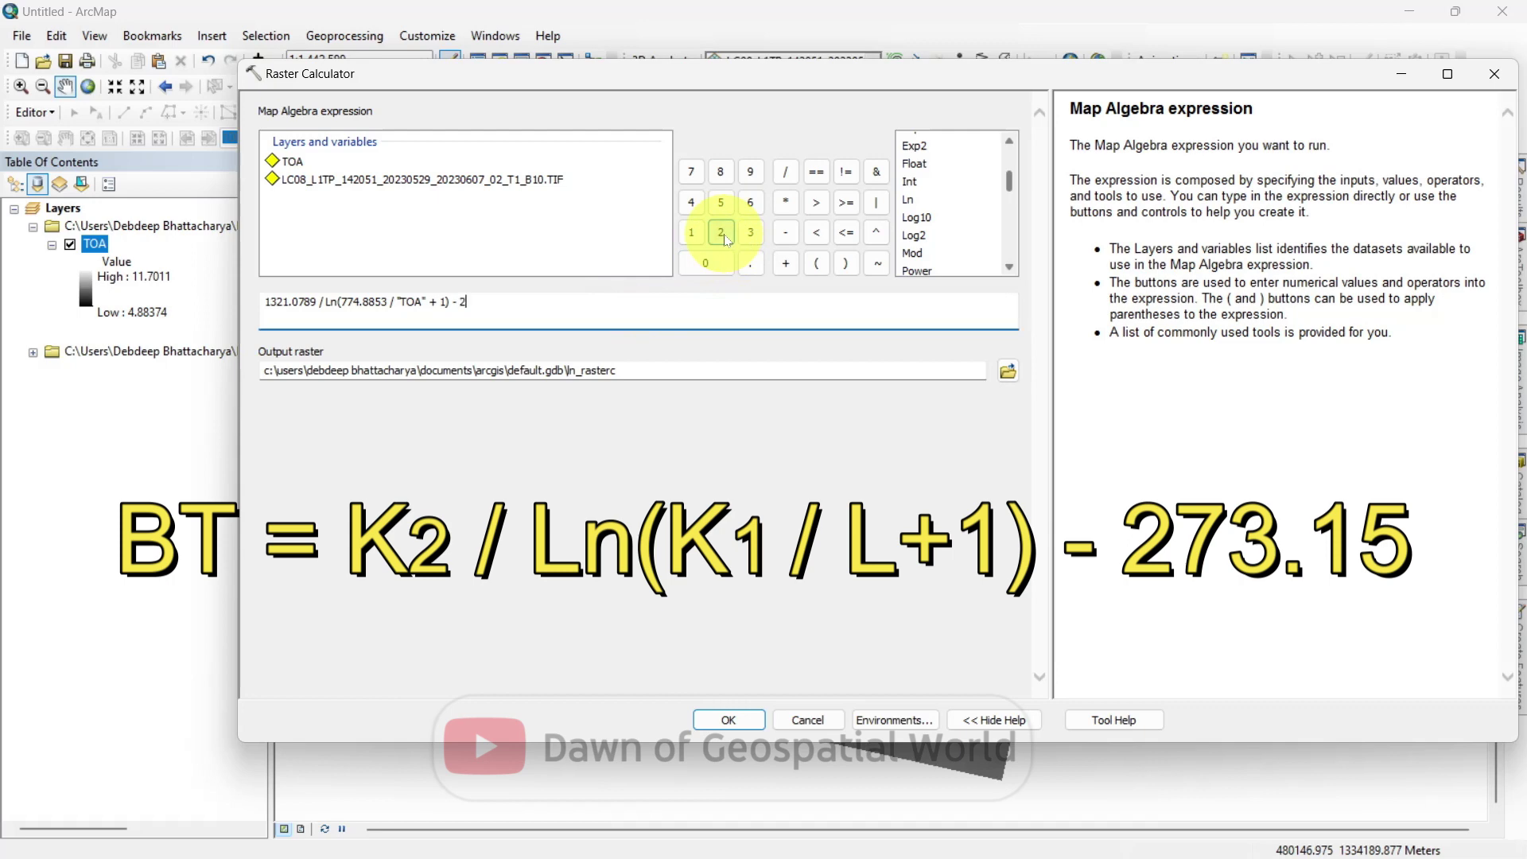
{"action": "left_click", "coordinate": [692, 172]}
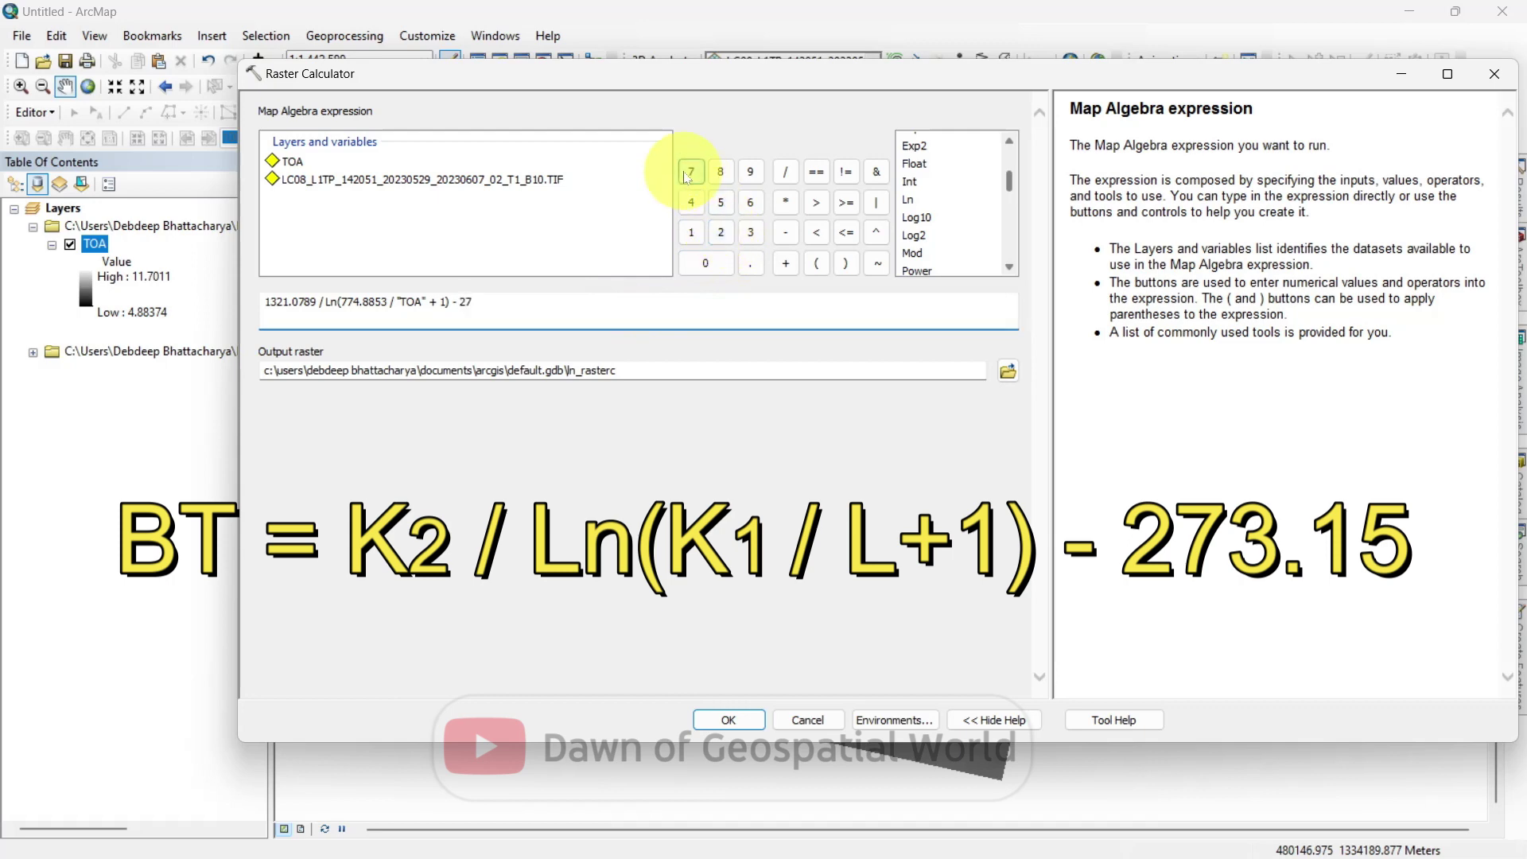
{"action": "left_click", "coordinate": [750, 233]}
{"action": "left_click", "coordinate": [750, 266]}
{"action": "left_click", "coordinate": [692, 233]}
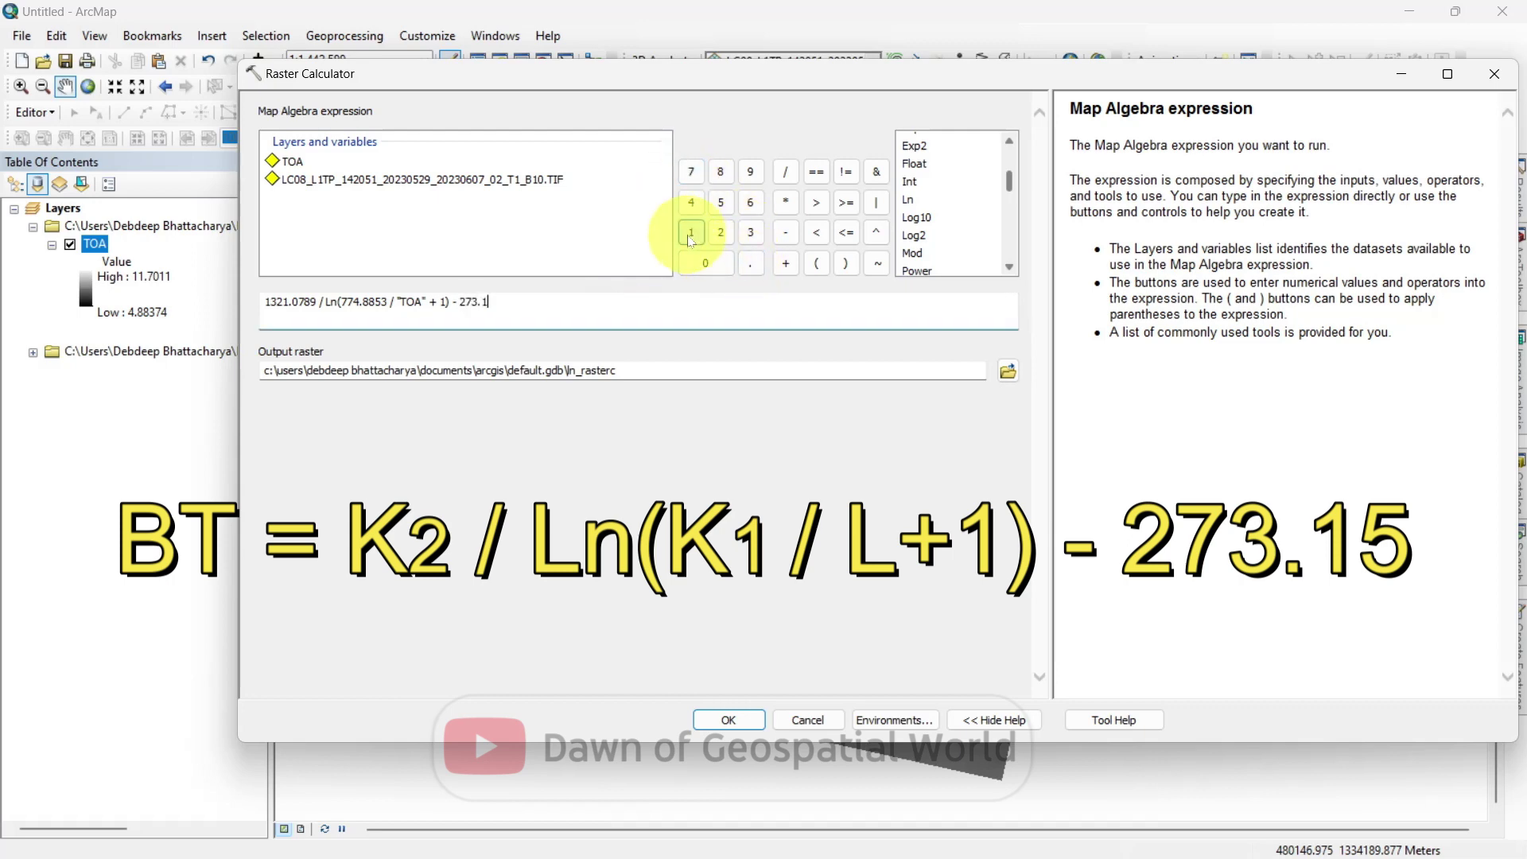
{"action": "left_click", "coordinate": [722, 202]}
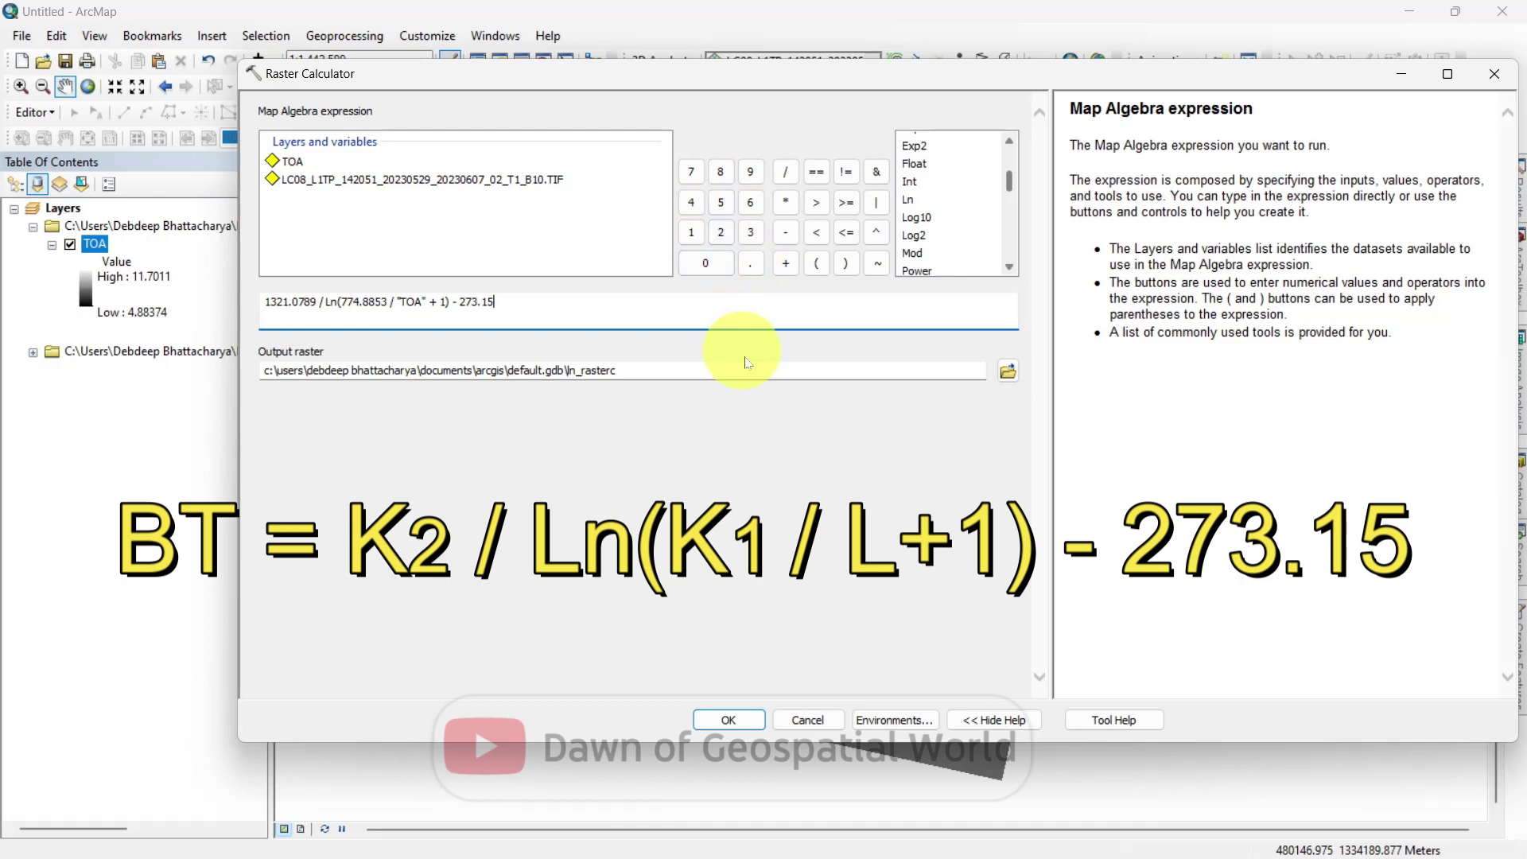
Name the output raster BT in the LST folder and run the brightness temperature calculation
{"action": "left_click", "coordinate": [1006, 371]}
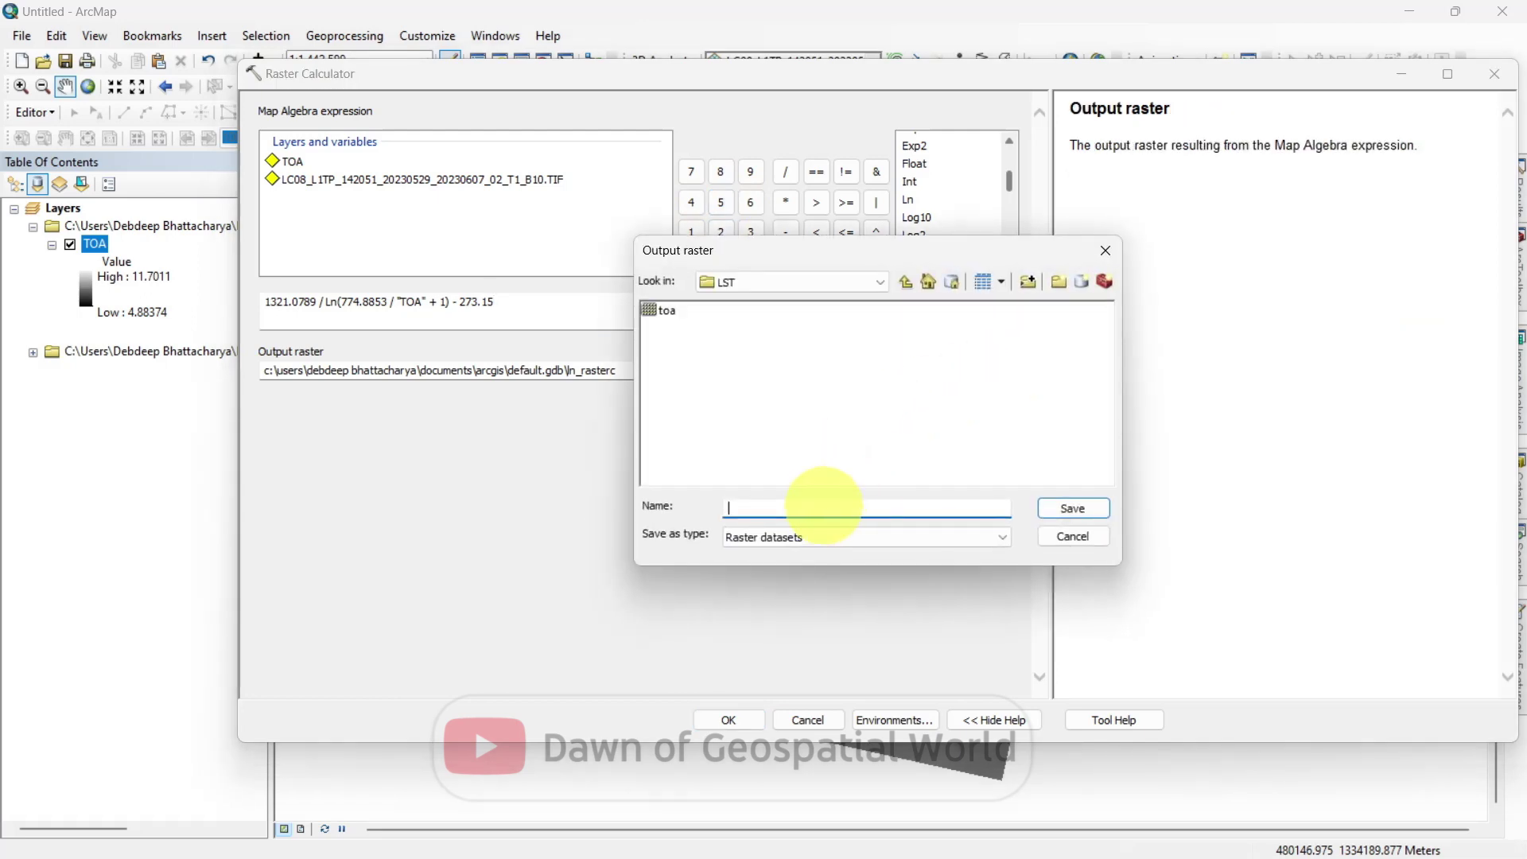
{"action": "left_click", "coordinate": [1069, 510]}
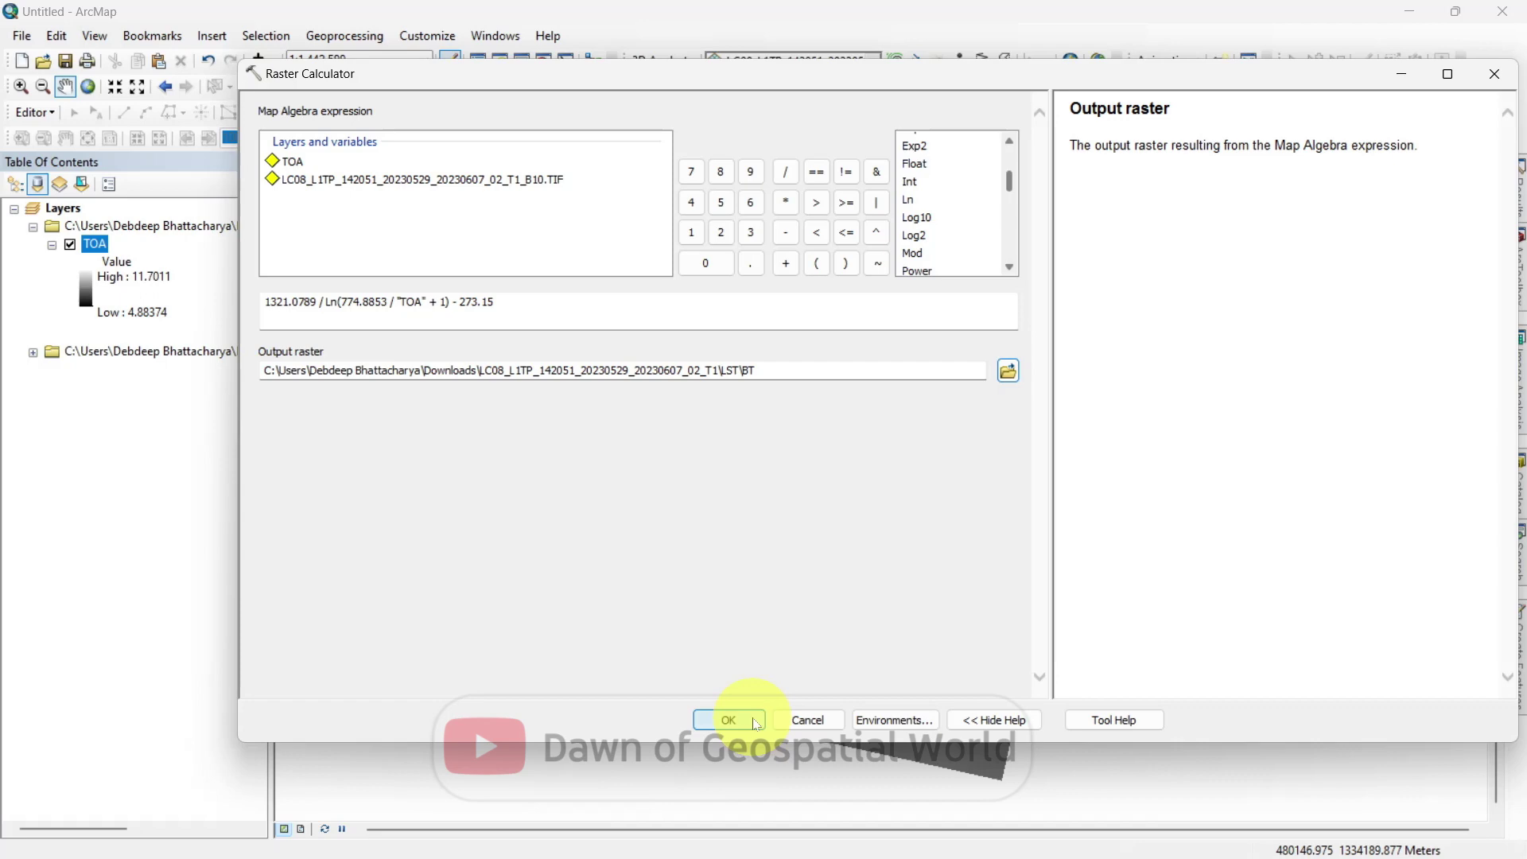
{"action": "left_click", "coordinate": [756, 725]}
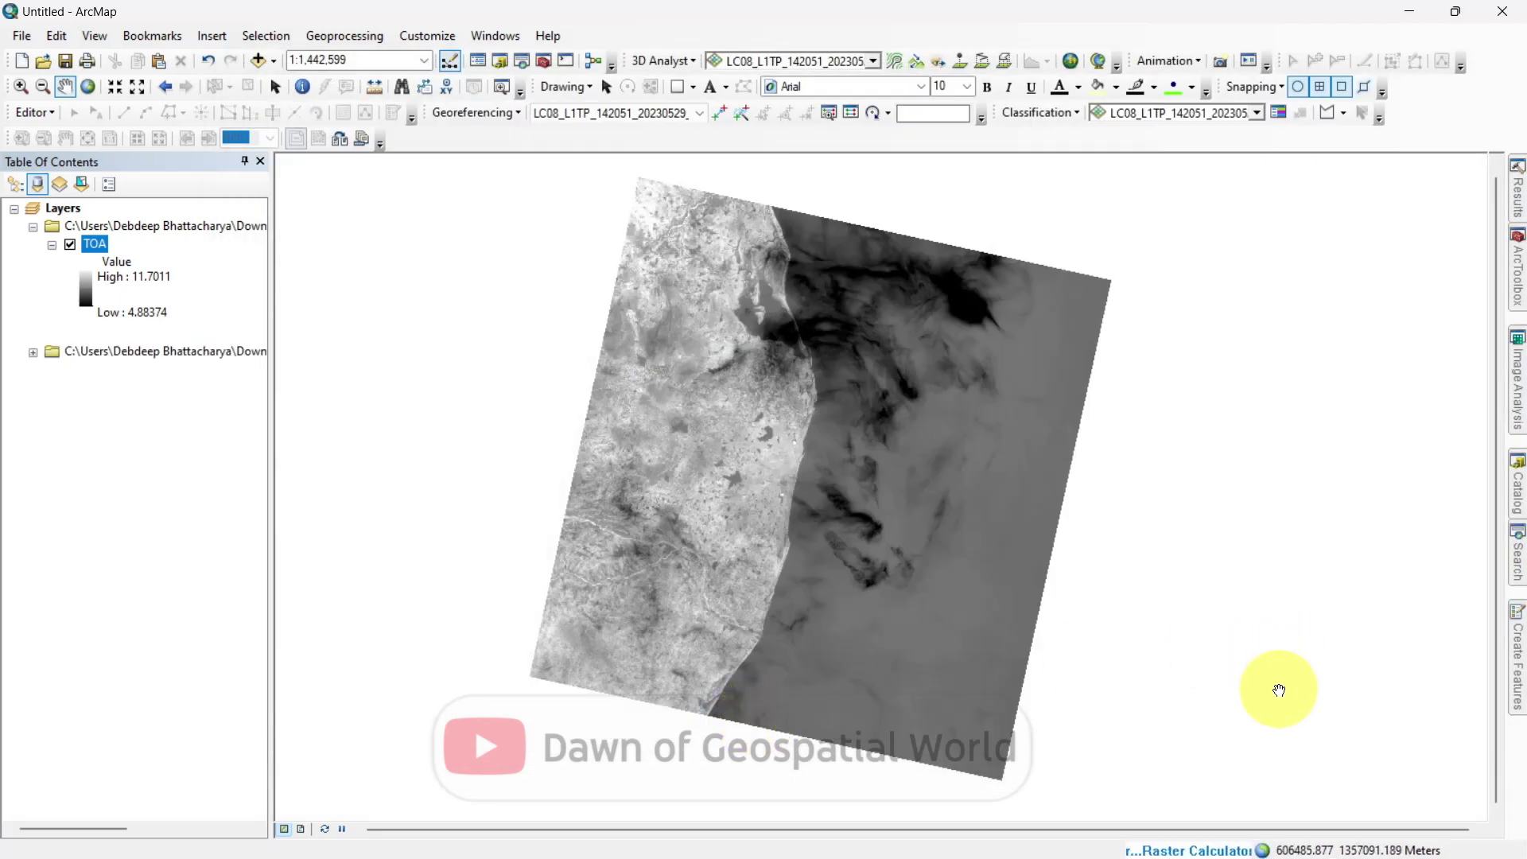
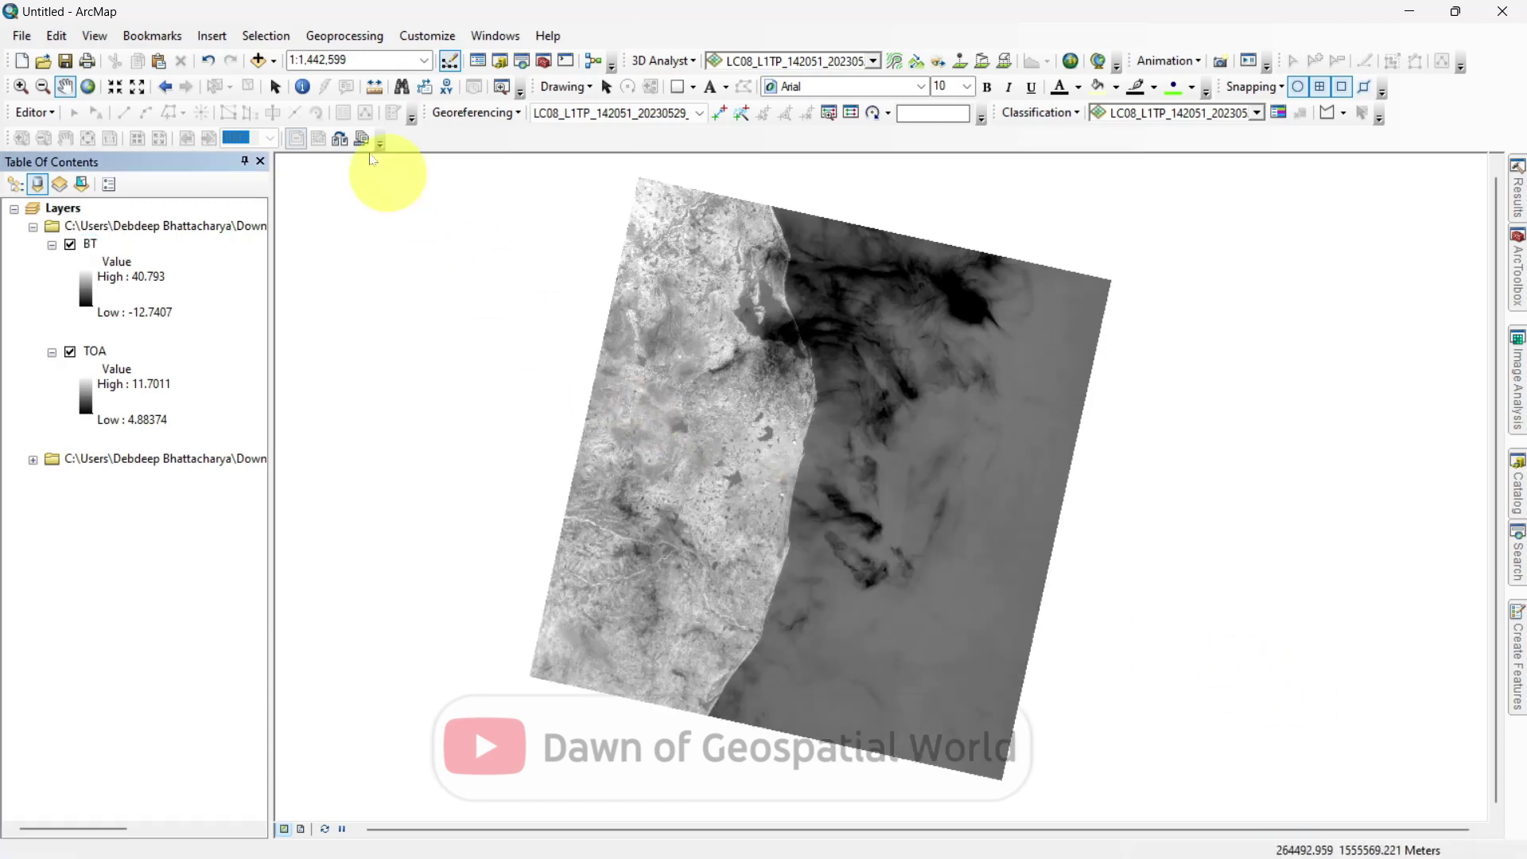
Add the Landsat band 4 and band 5 TIF rasters to the map
{"action": "left_click", "coordinate": [261, 60]}
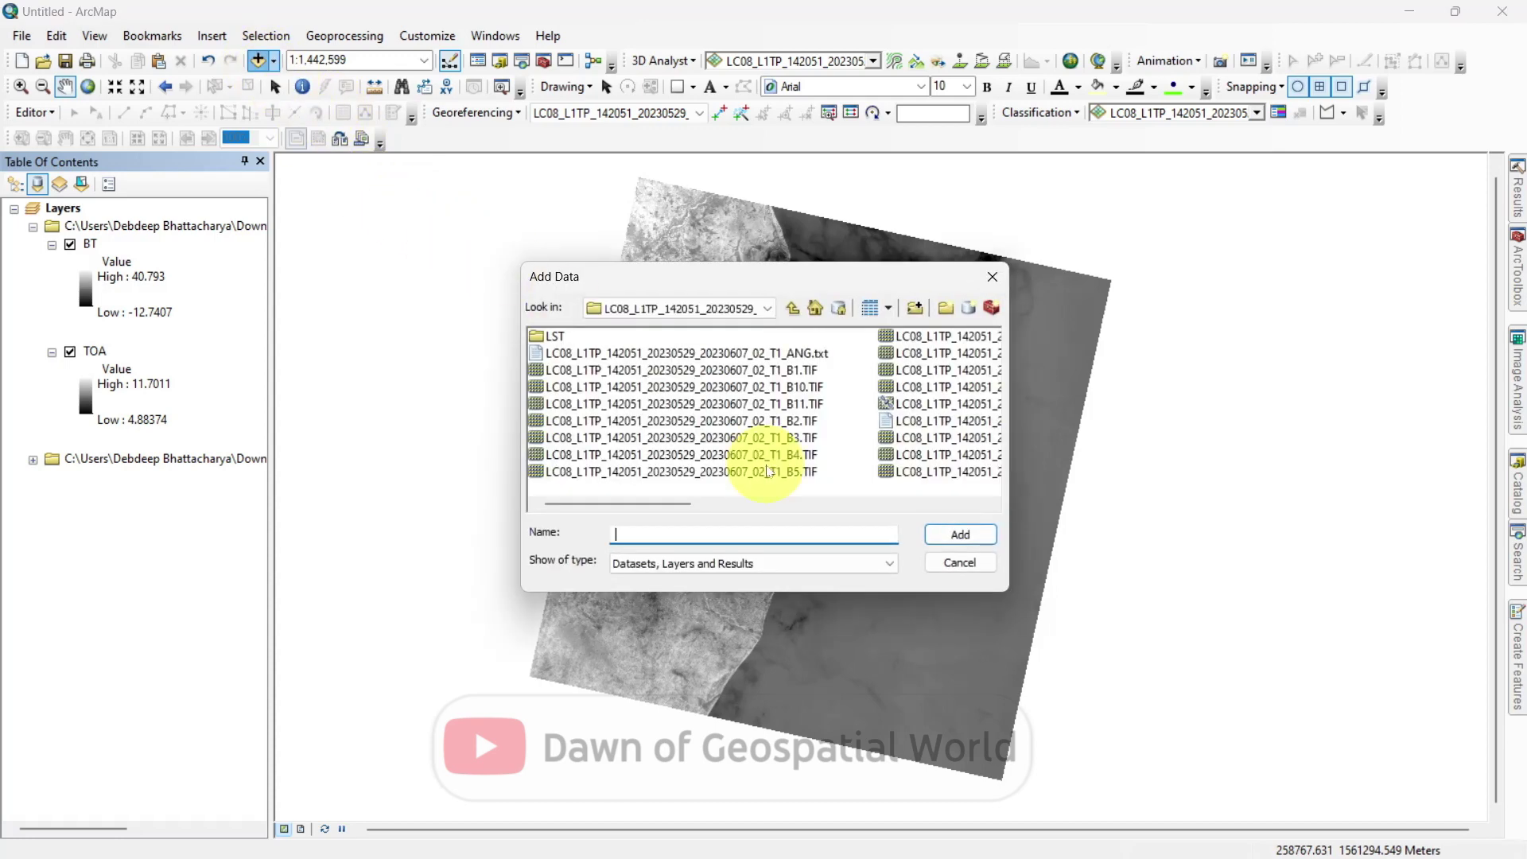
{"action": "left_click", "coordinate": [800, 459]}
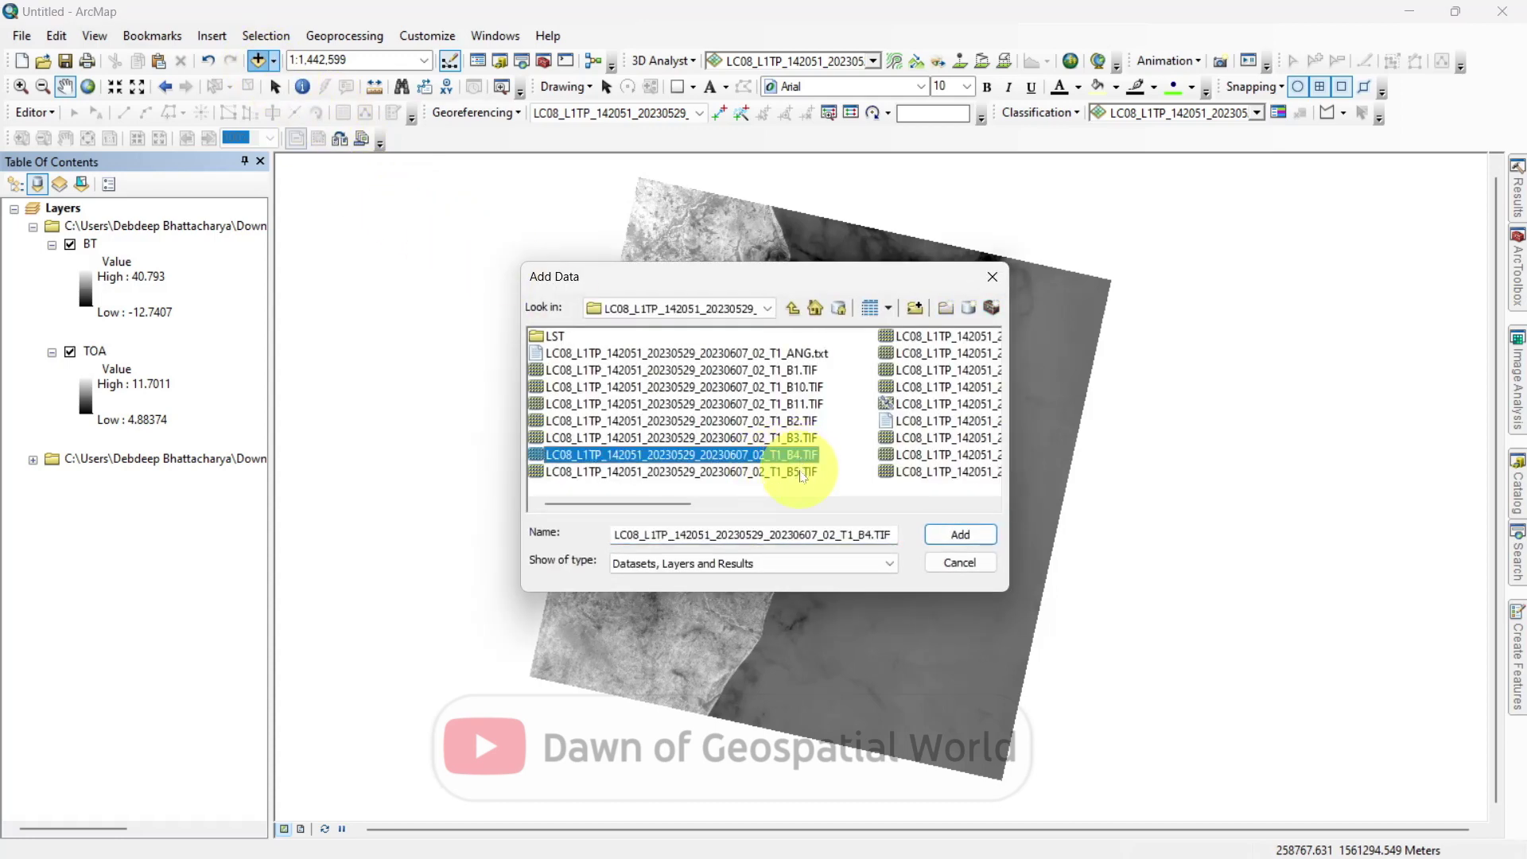
{"action": "left_click", "coordinate": [801, 472], "text": "ctrl"}
{"action": "left_click", "coordinate": [960, 535]}
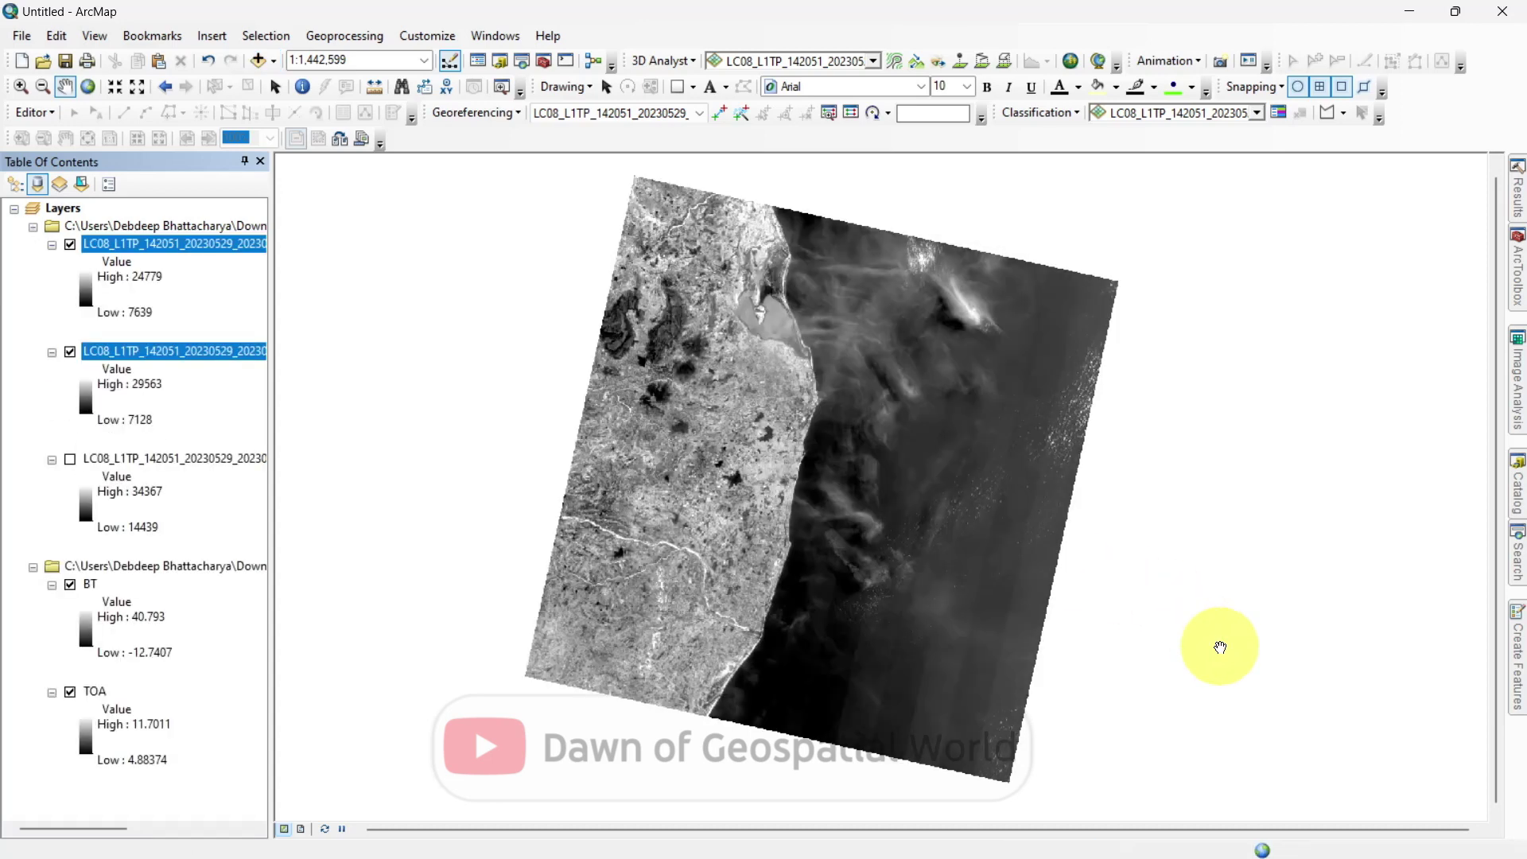
Open a new Raster Calculator and enter the NDVI numerator as Float of the band 5 raster minus the band 4 raster
{"action": "left_click", "coordinate": [1518, 557]}
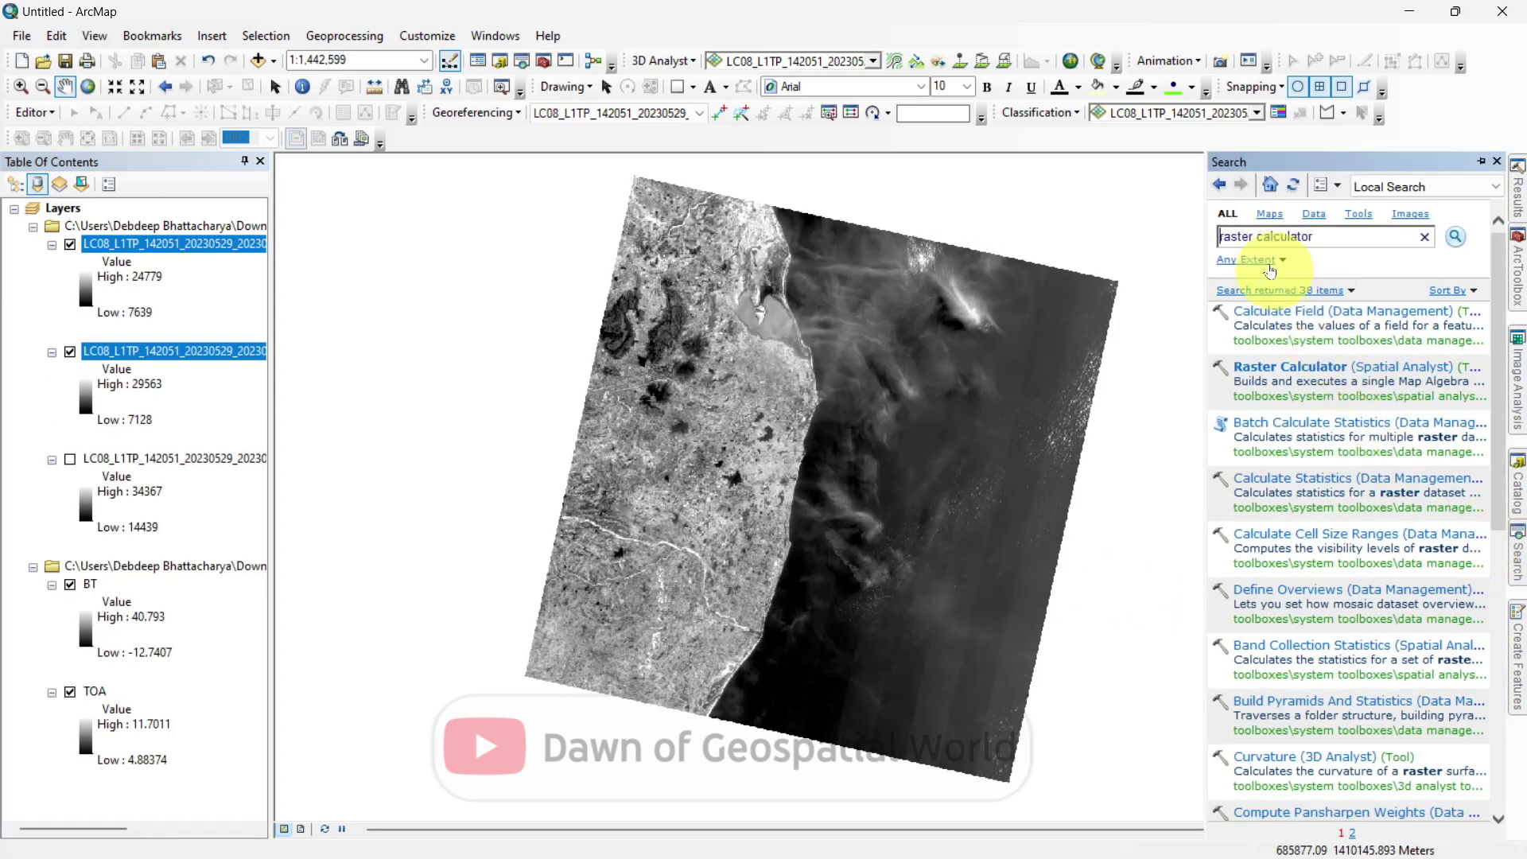
{"action": "left_click_drag", "start_coordinate": [1344, 237], "coordinate": [1197, 244]}
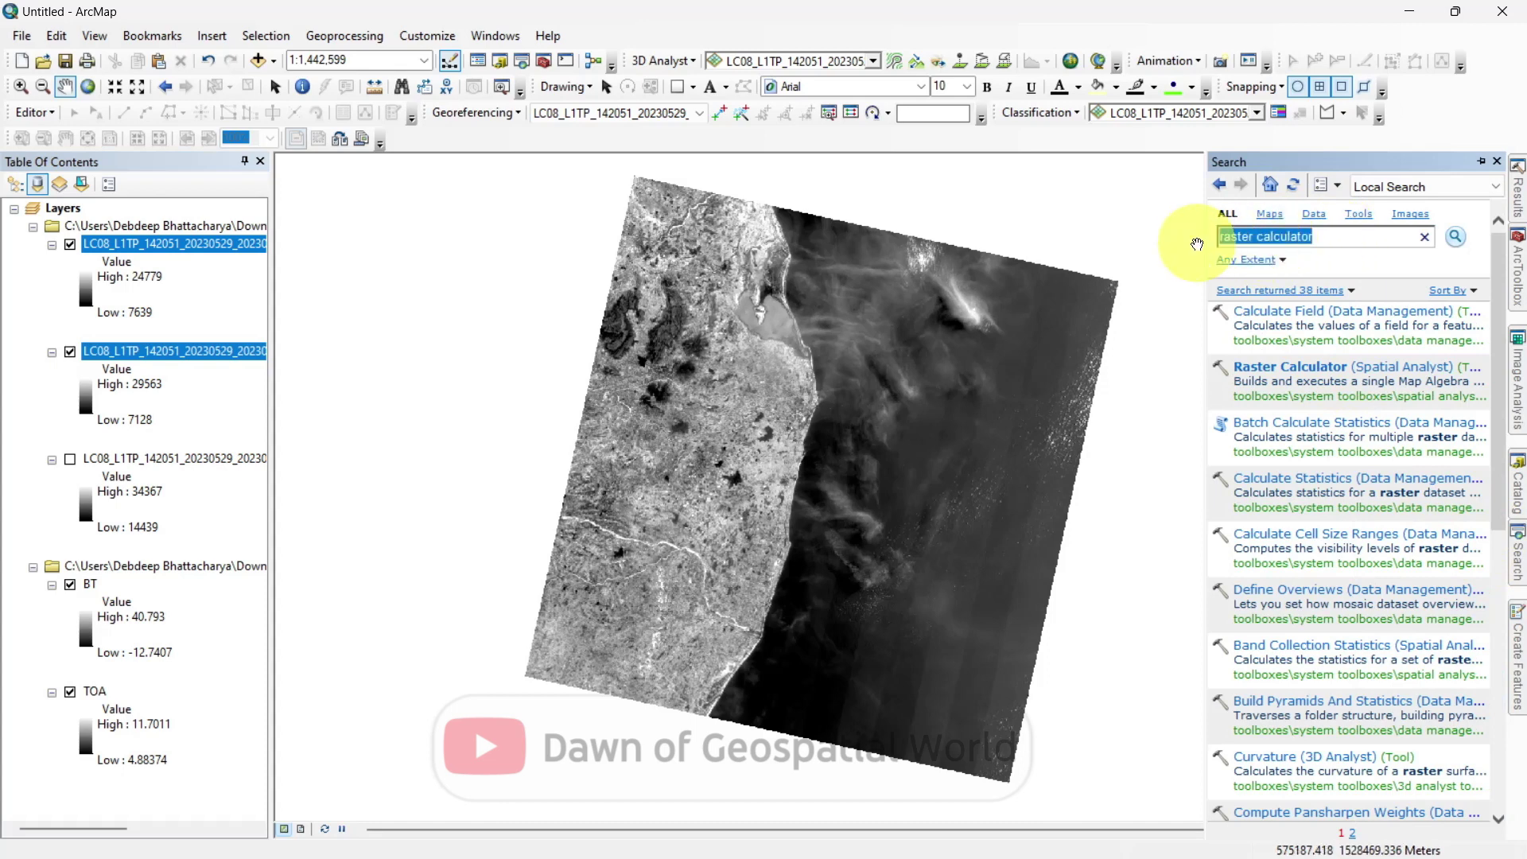
{"action": "left_click", "coordinate": [1251, 366]}
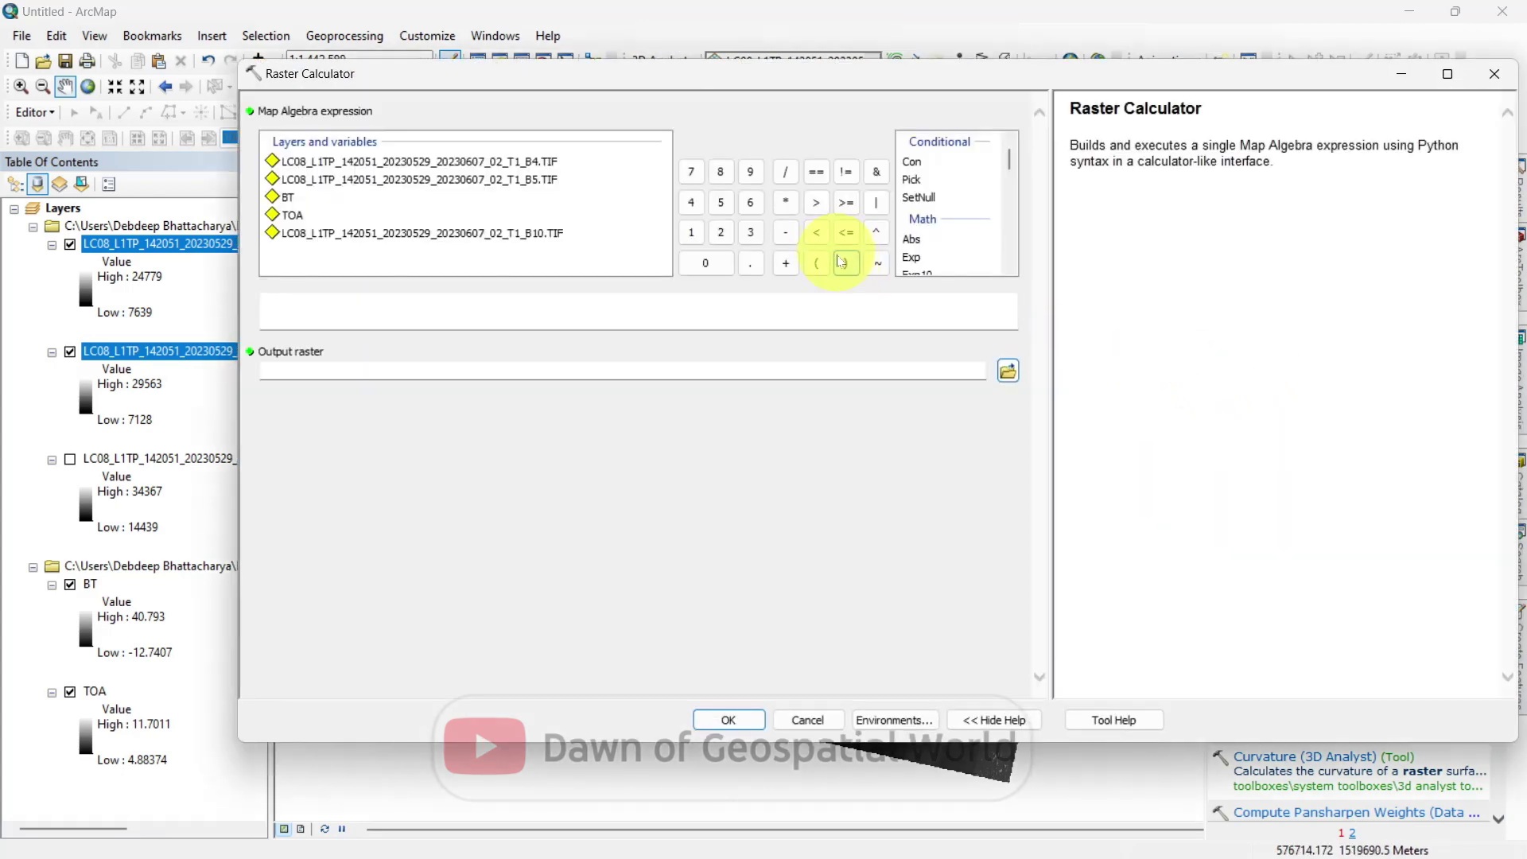
{"action": "left_click", "coordinate": [607, 314]}
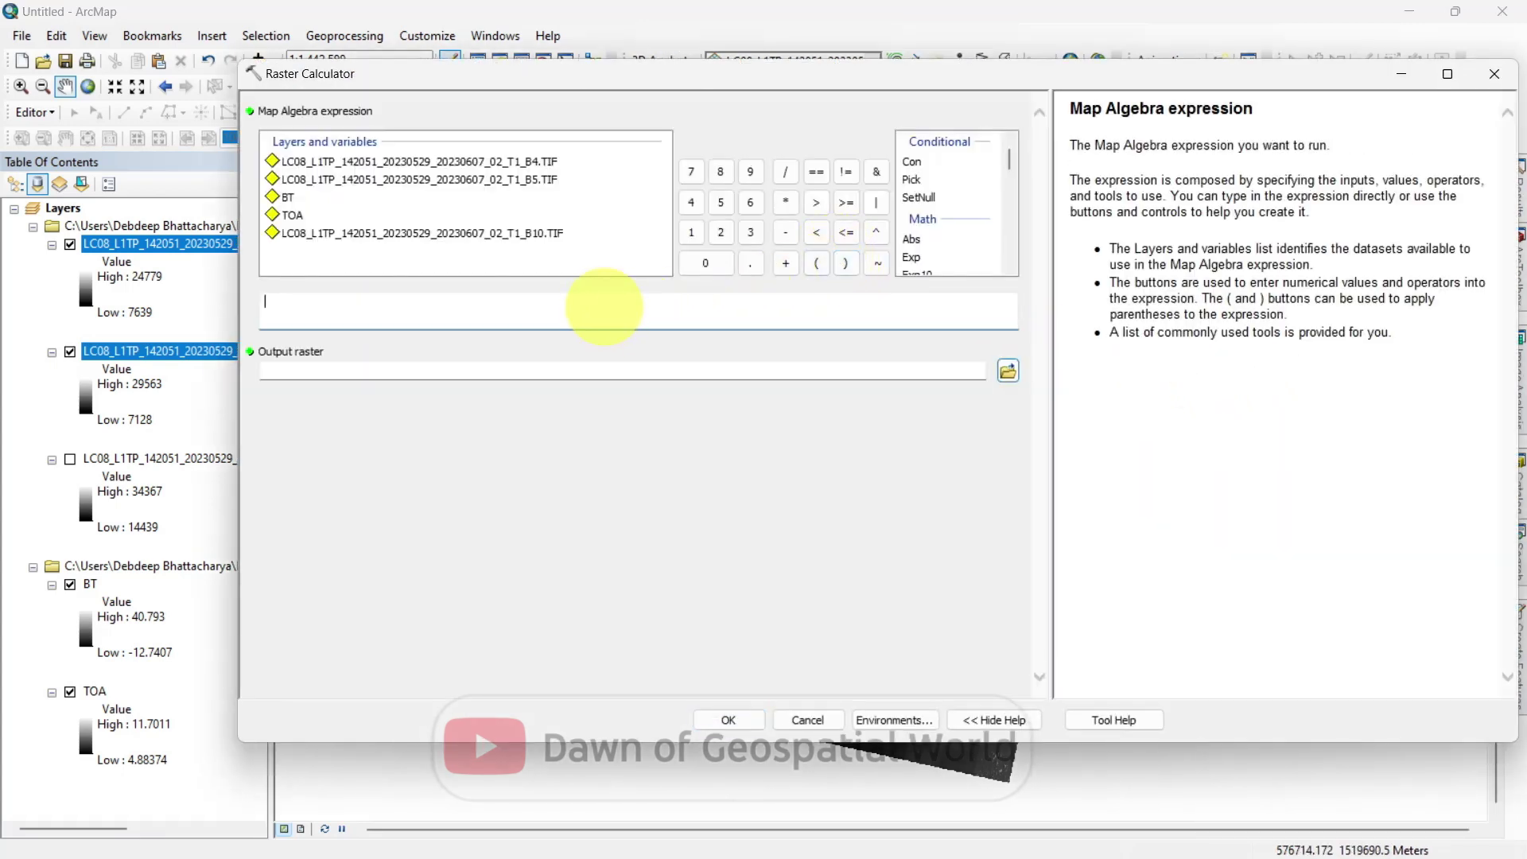
{"action": "left_click", "coordinate": [1007, 199]}
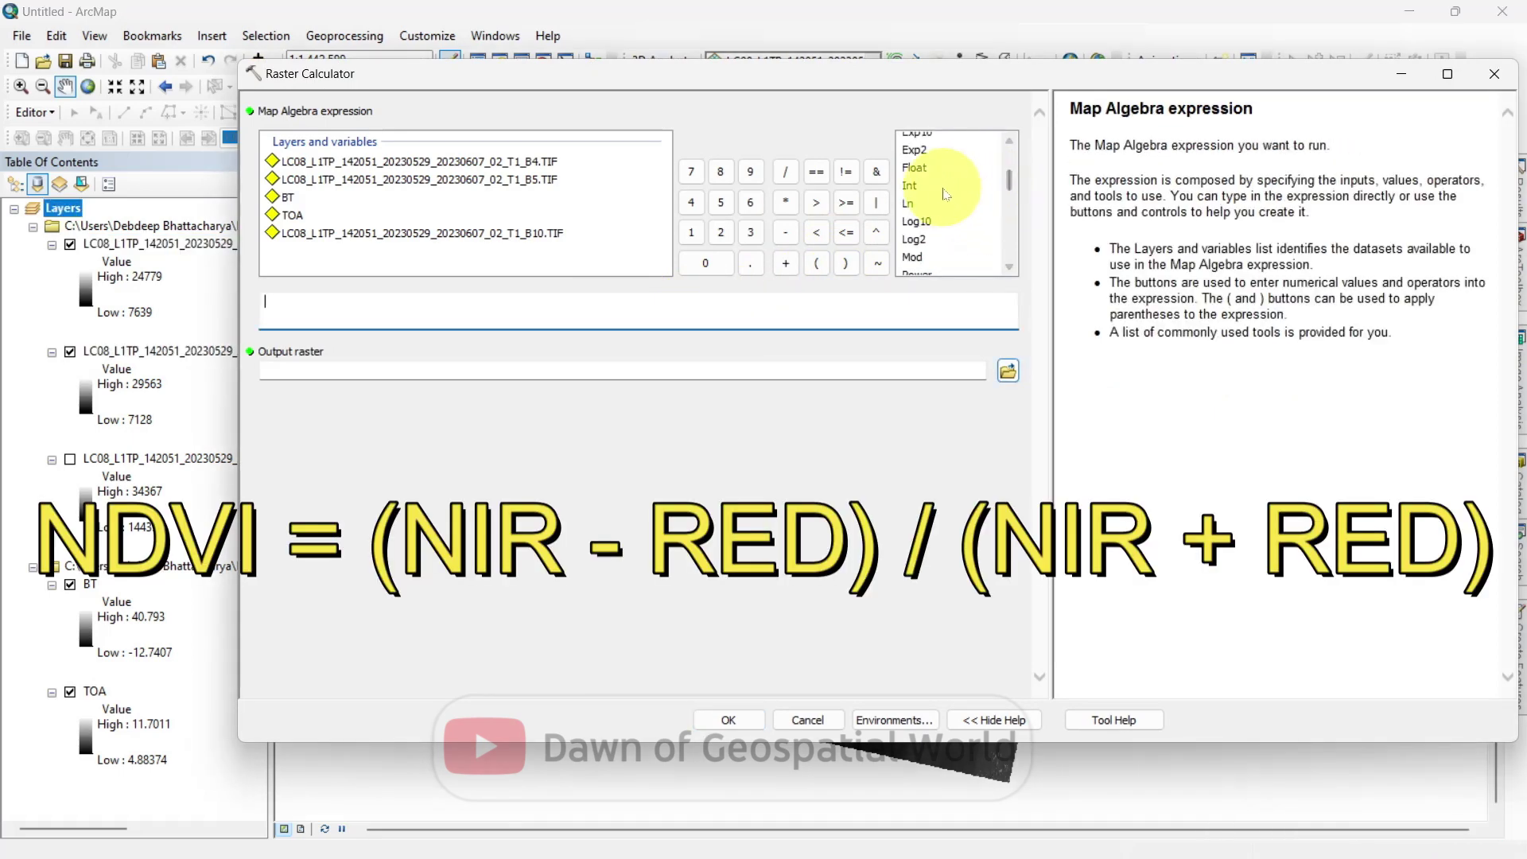
{"action": "double_click", "coordinate": [548, 180]}
{"action": "left_click", "coordinate": [785, 233]}
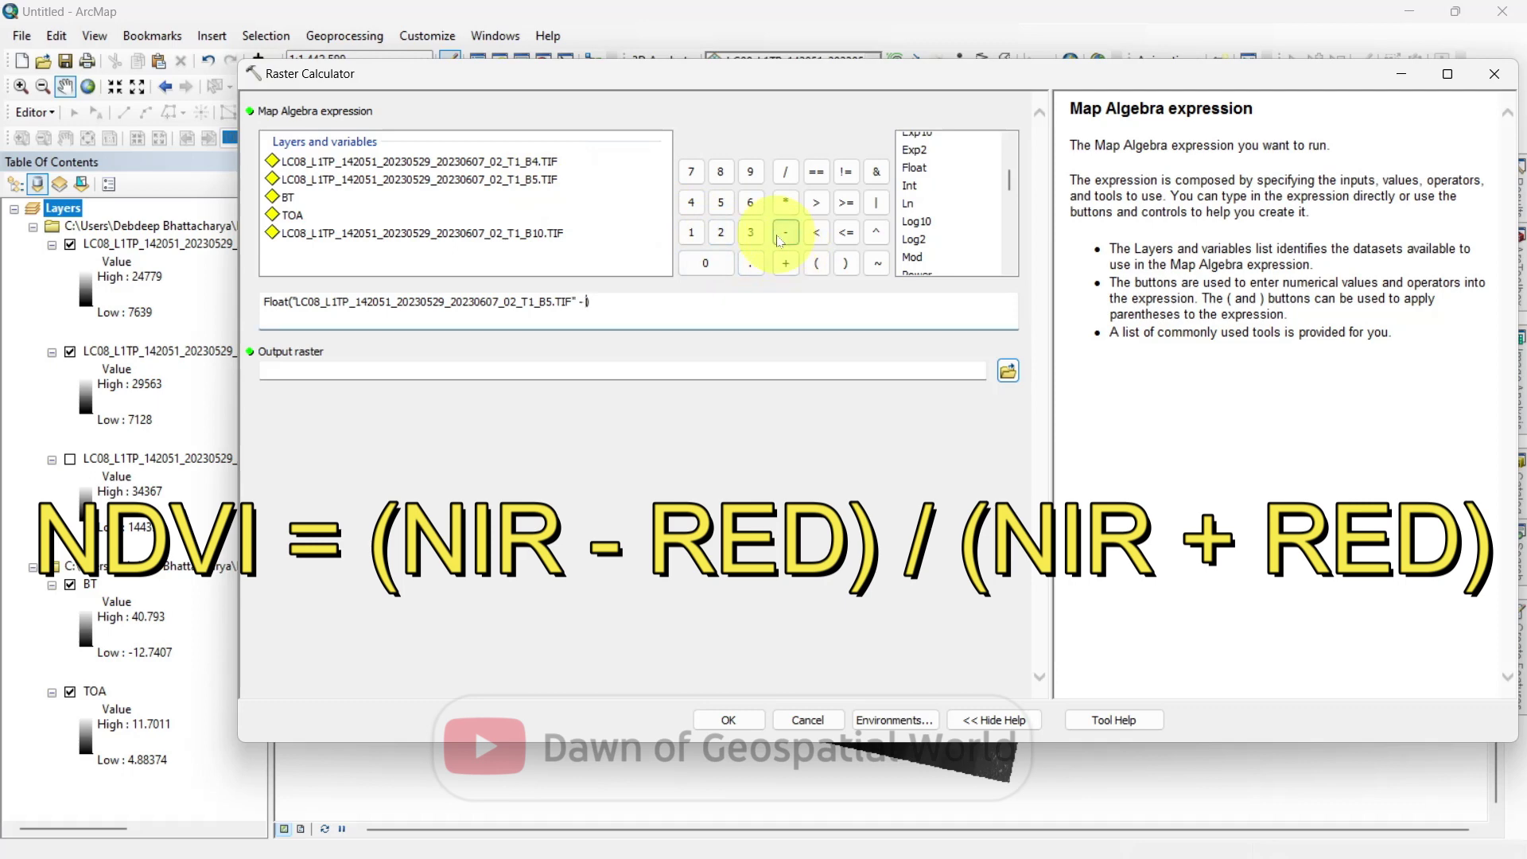
{"action": "double_click", "coordinate": [552, 165]}
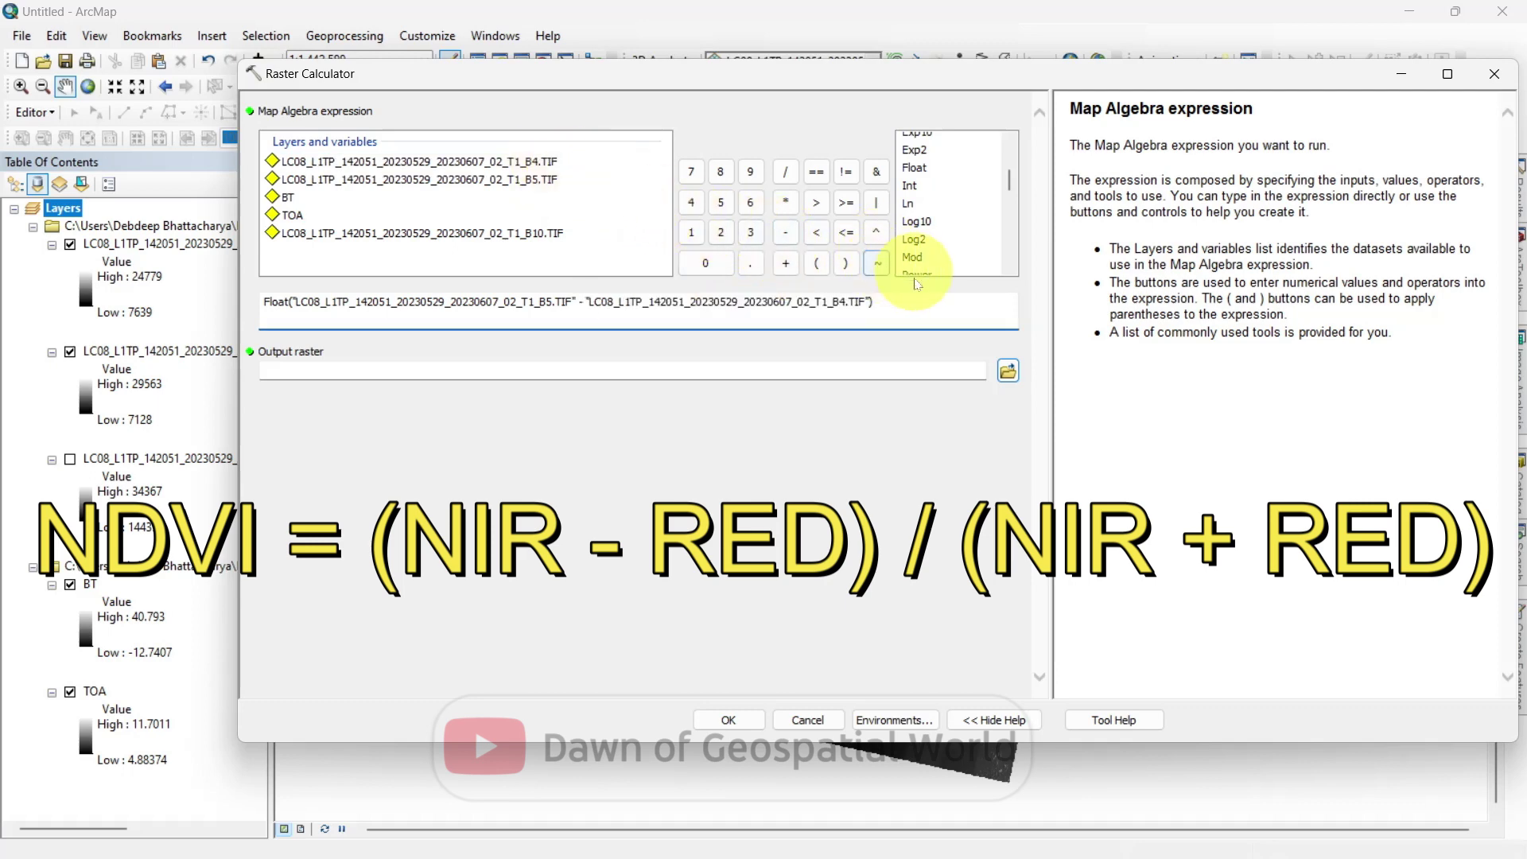
Divide the NDVI numerator by Float of the band 5 raster plus the band 4 raster
{"action": "left_click", "coordinate": [786, 171]}
{"action": "double_click", "coordinate": [914, 168]}
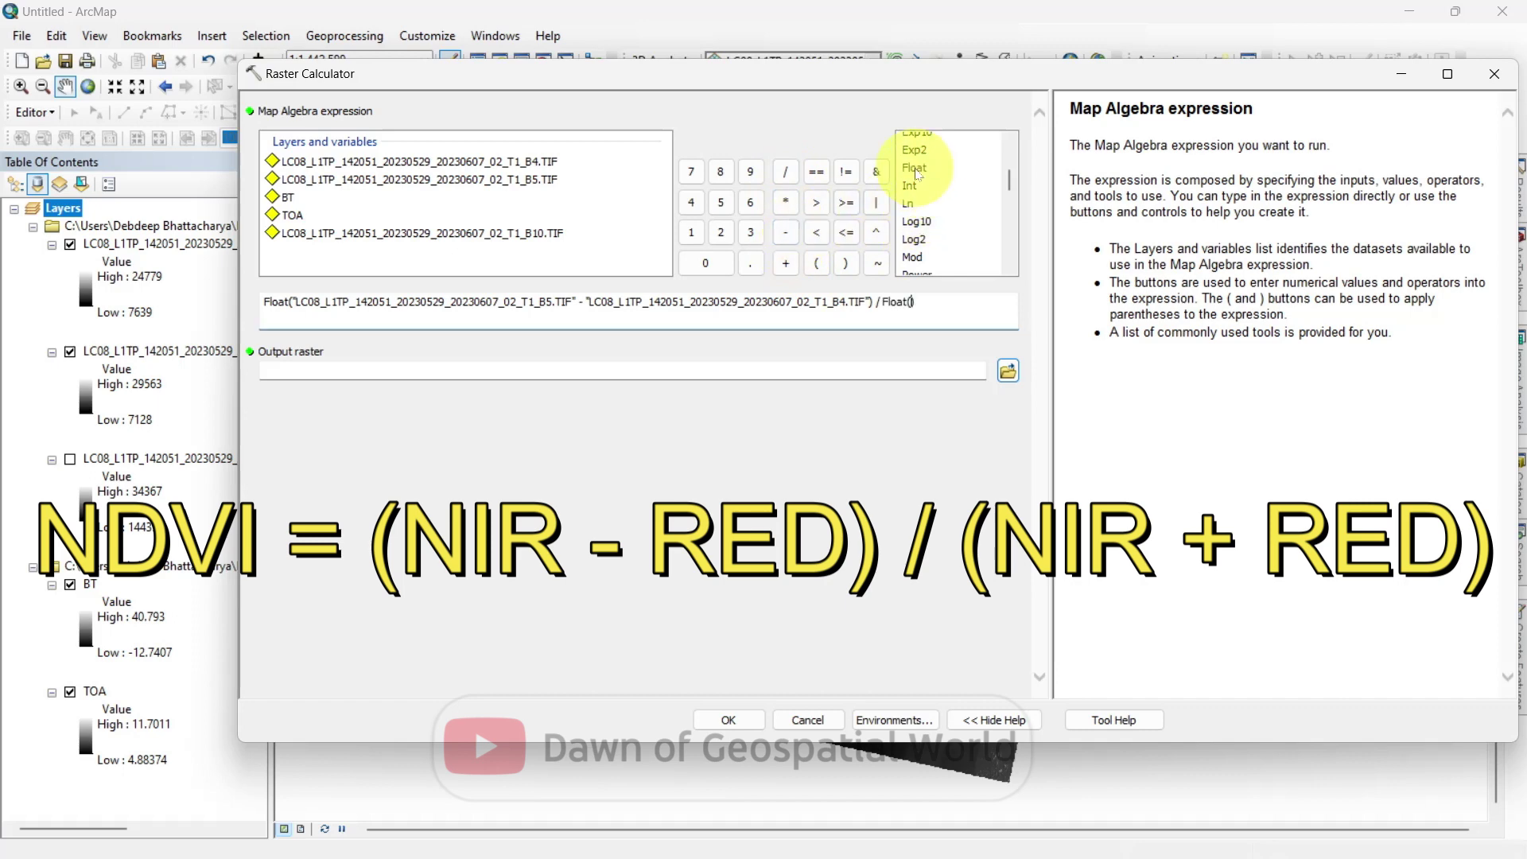
{"action": "double_click", "coordinate": [501, 183]}
{"action": "left_click", "coordinate": [786, 263]}
{"action": "left_click", "coordinate": [513, 162]}
{"action": "double_click", "coordinate": [513, 162]}
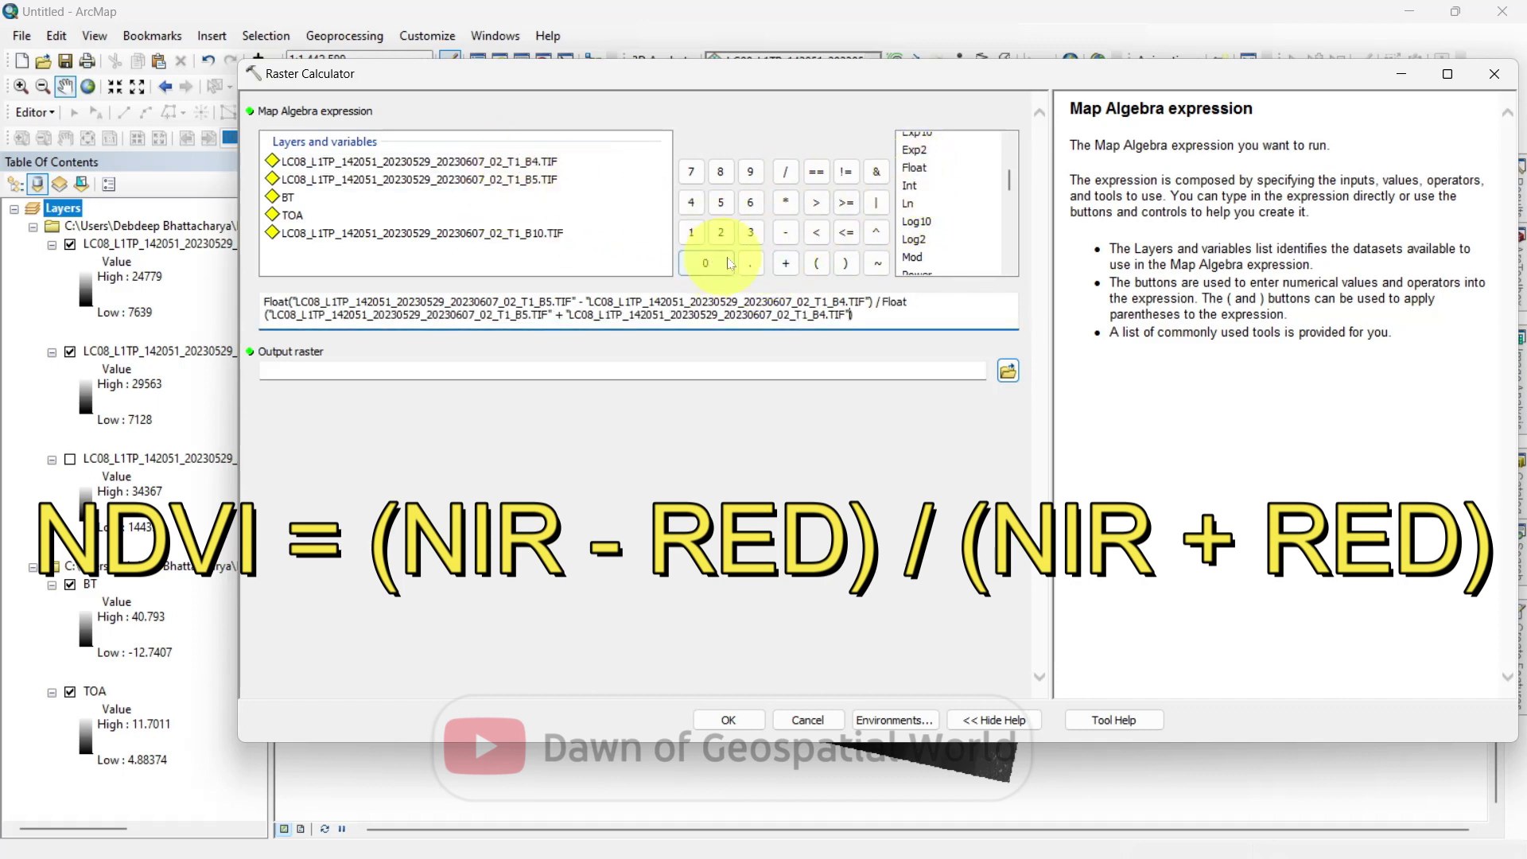
Name the output raster NDVI in the LST folder and run the calculation
{"action": "left_click", "coordinate": [1007, 371]}
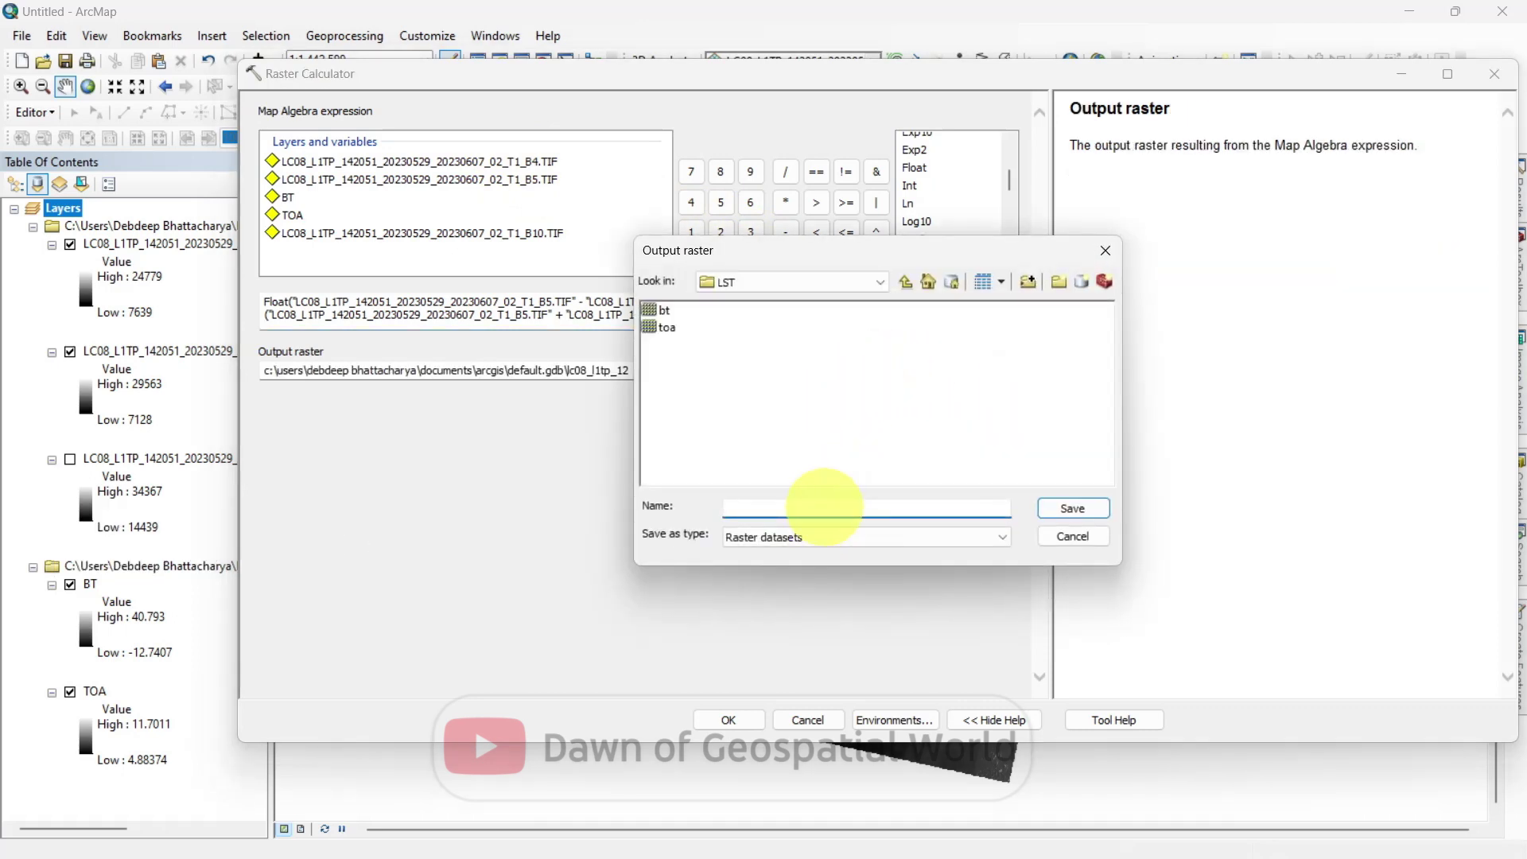
{"action": "key", "text": "Return"}
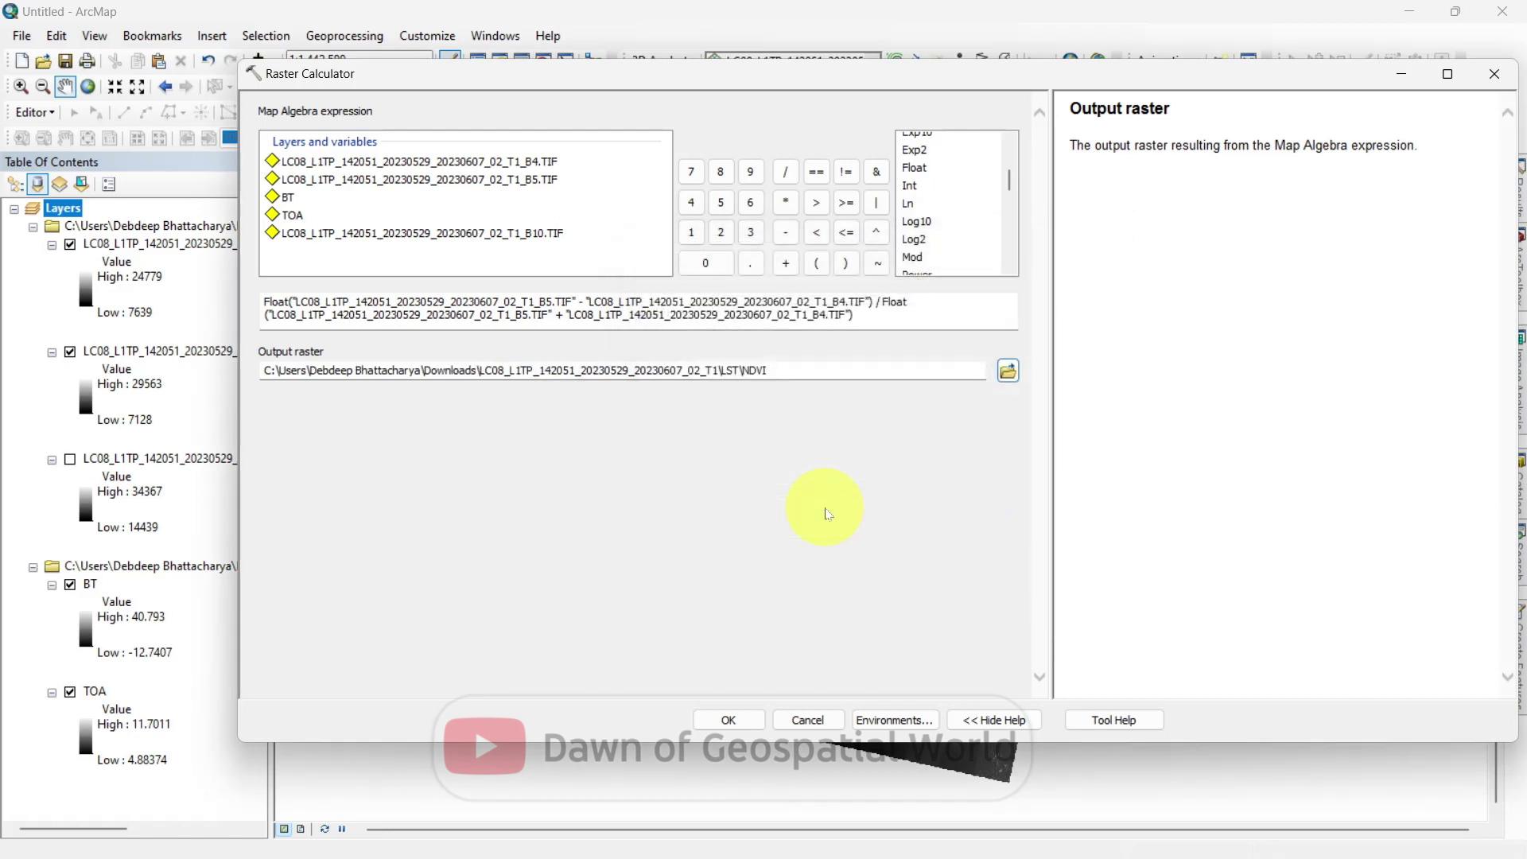
{"action": "left_click", "coordinate": [739, 722]}
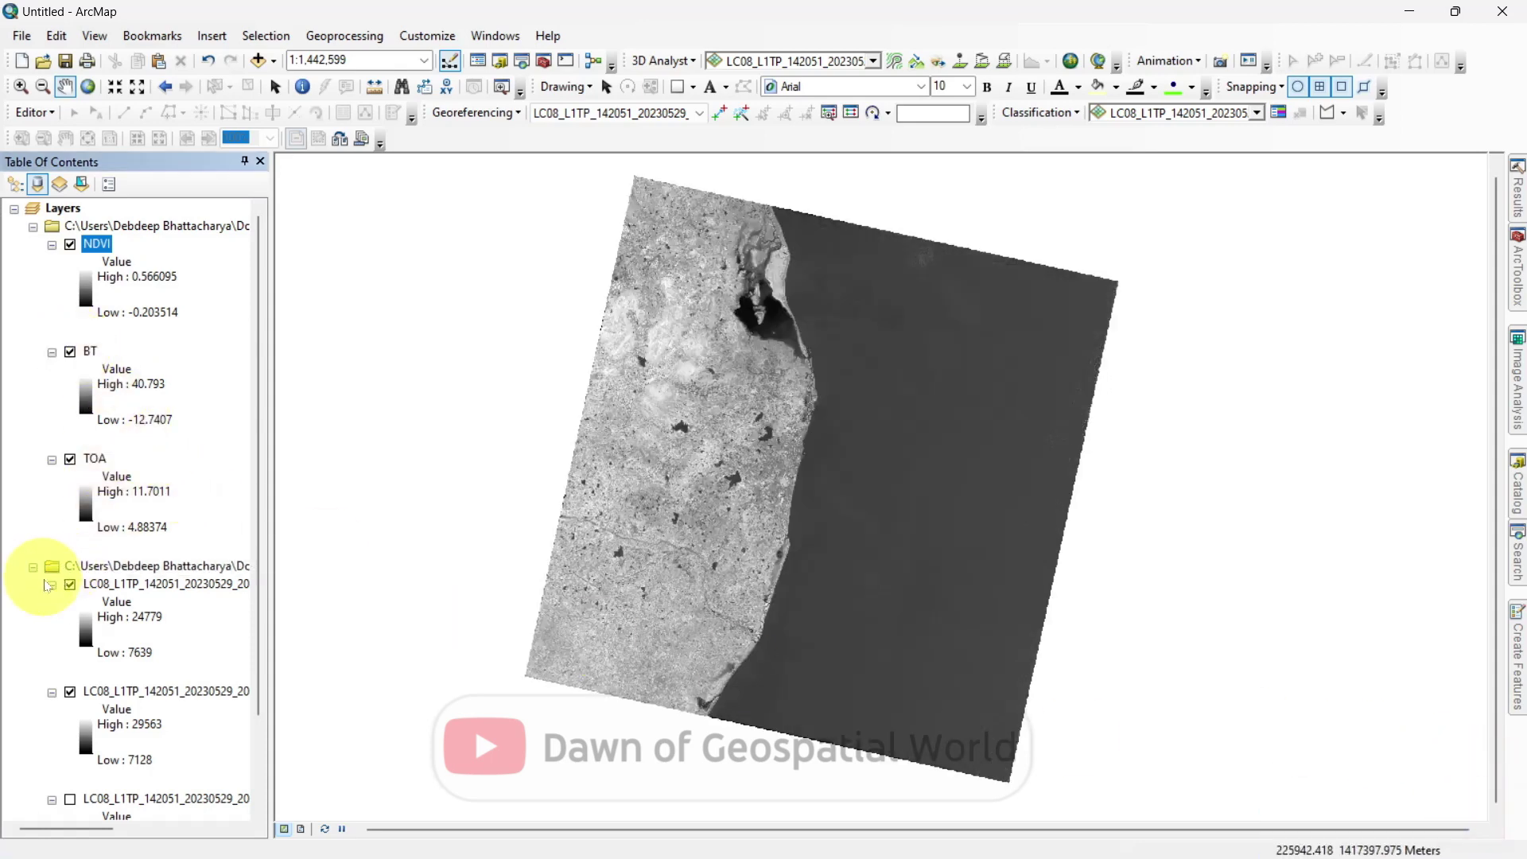
Switch off the band 5 layer, collapse the source bands' group, and zoom the map to the NDVI layer
{"action": "left_click", "coordinate": [70, 691]}
{"action": "left_click", "coordinate": [32, 566]}
{"action": "right_click", "coordinate": [96, 245]}
{"action": "left_click", "coordinate": [151, 351]}
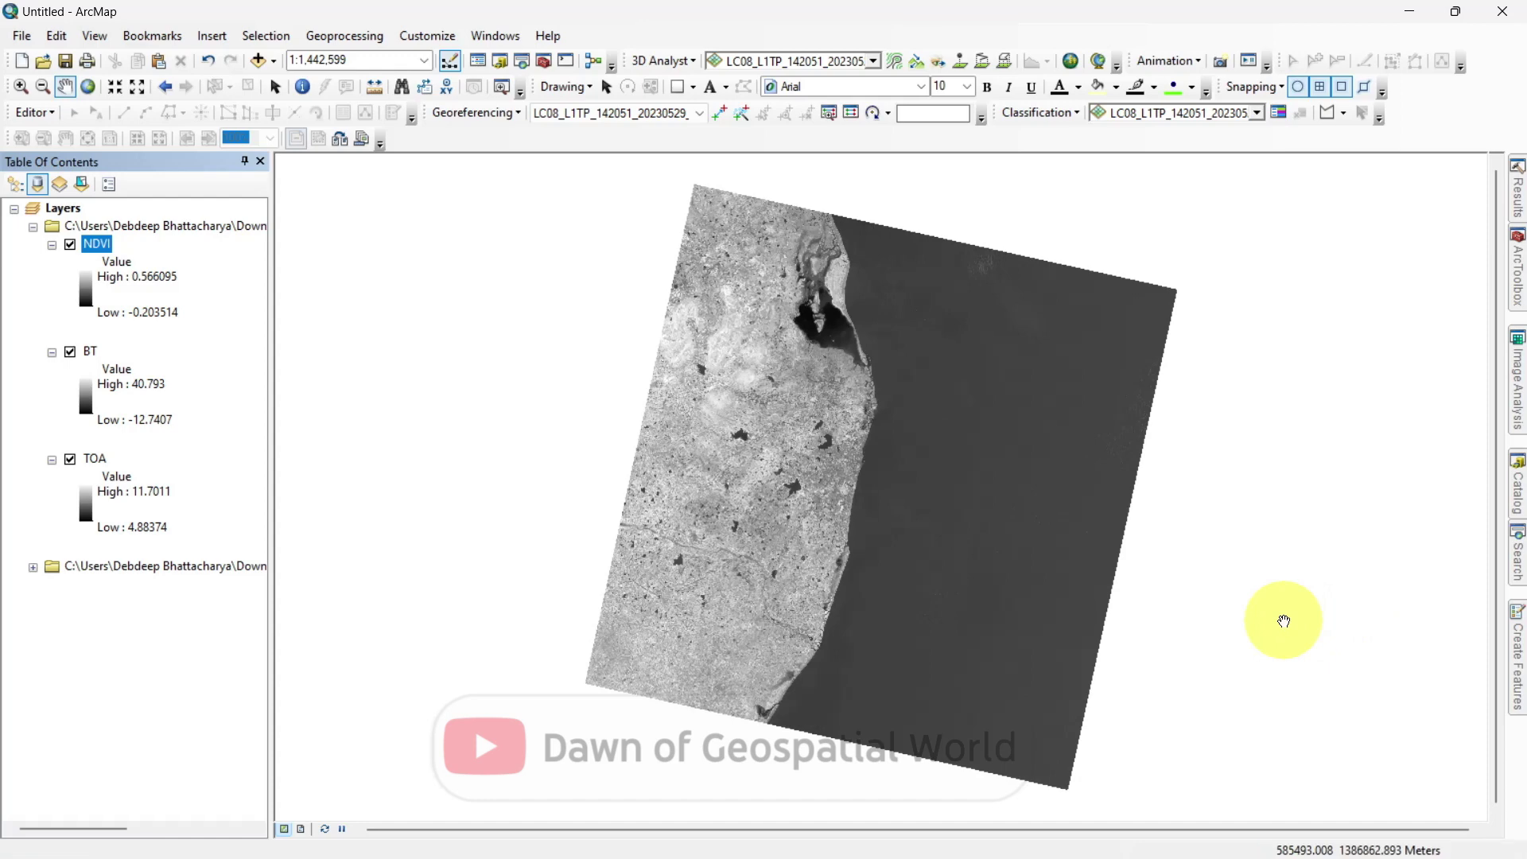
Open a new Raster Calculator and start the proportion of vegetation expression with the Square function
{"action": "mouse_move", "coordinate": [1518, 552]}
{"action": "left_click", "coordinate": [1339, 371]}
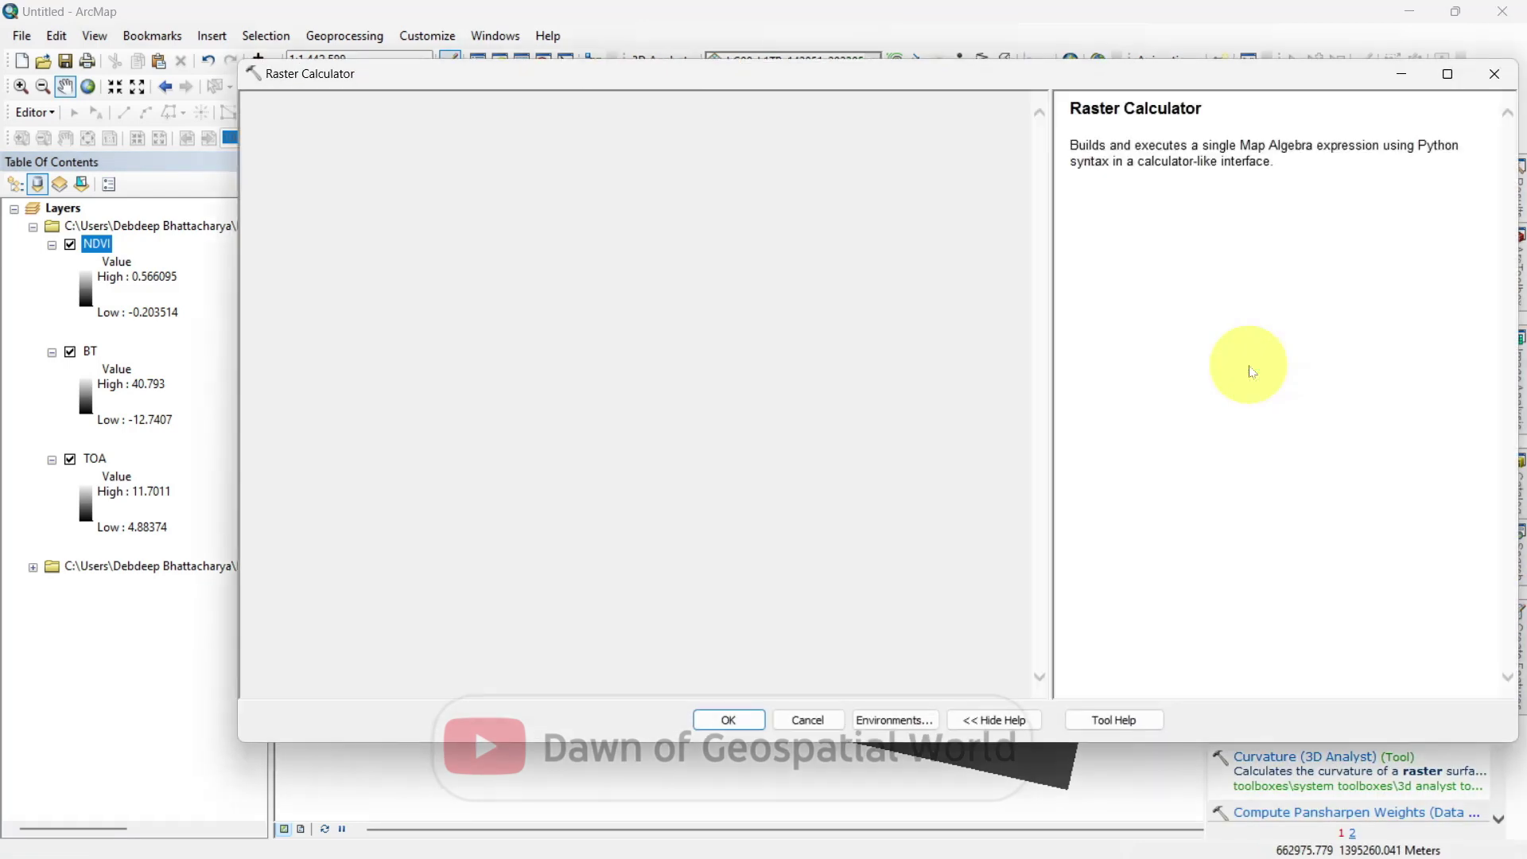
{"action": "scroll", "coordinate": [1016, 250], "scroll_direction": "down", "scroll_amount": 2}
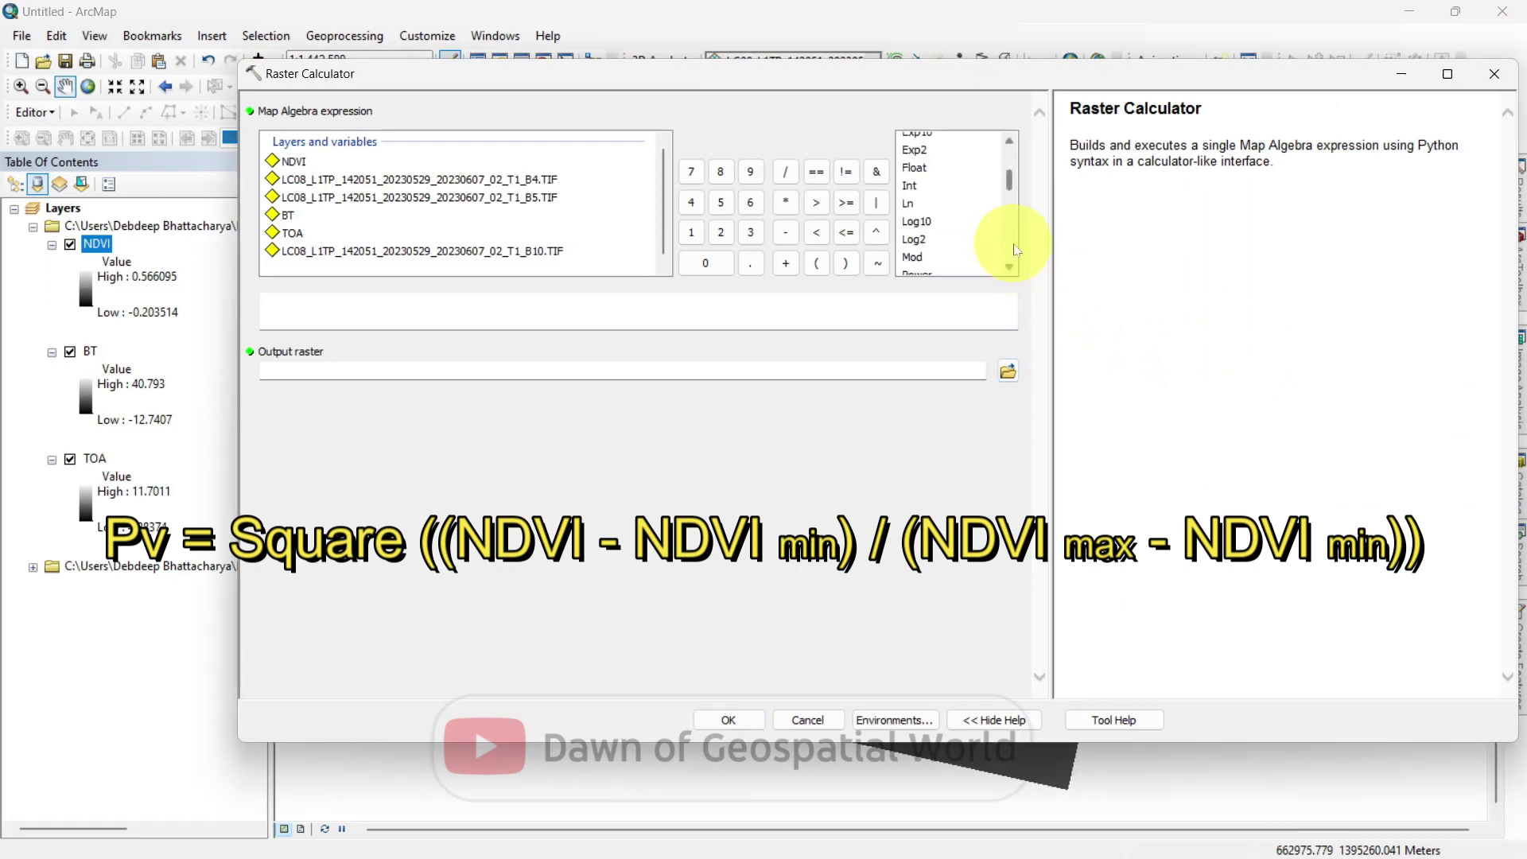
{"action": "scroll", "coordinate": [1017, 250], "scroll_direction": "down", "scroll_amount": 3}
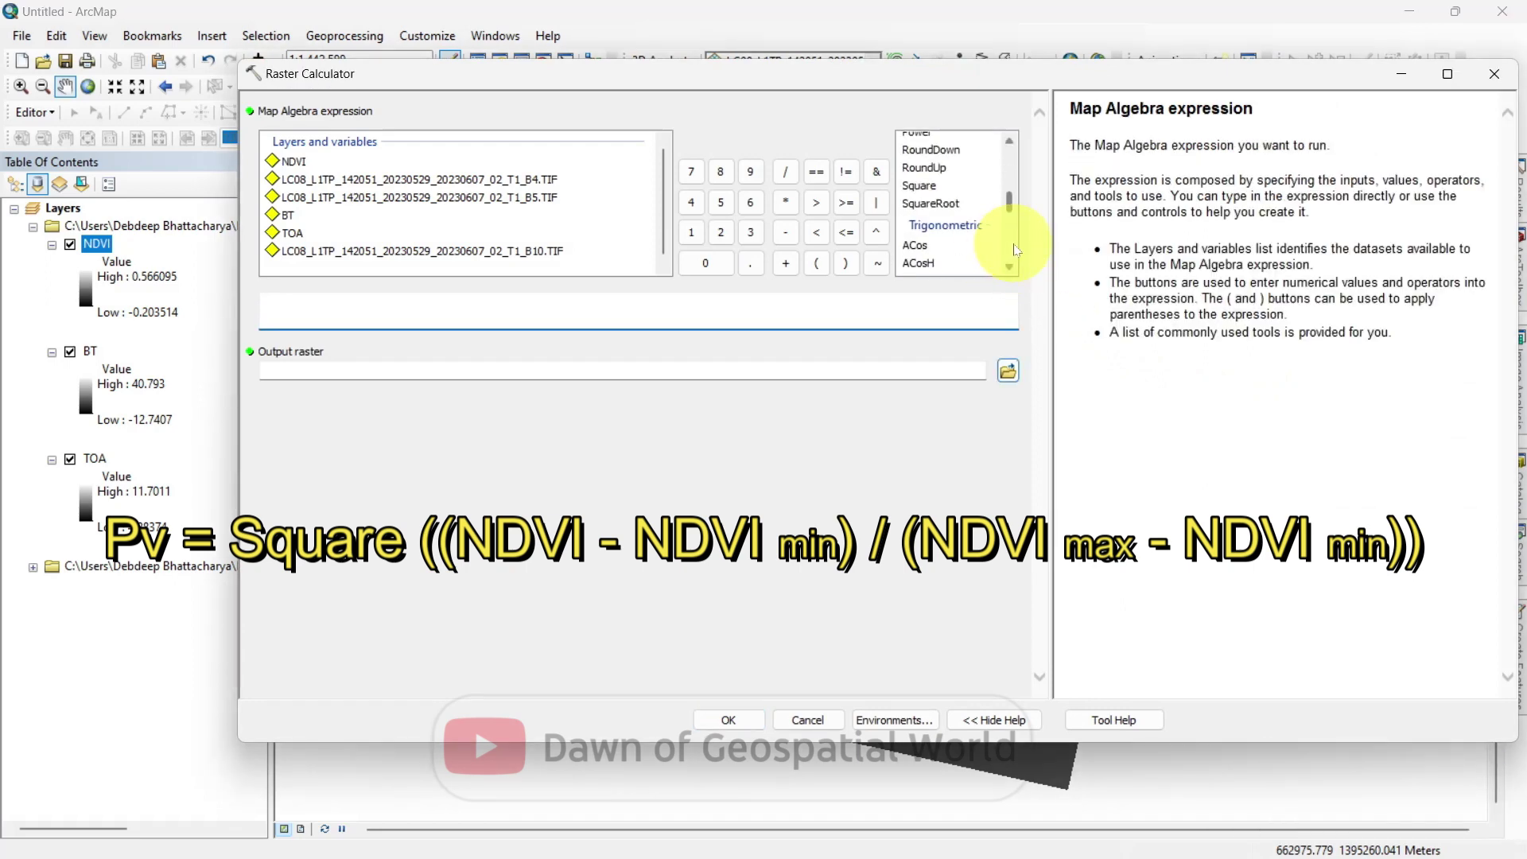
{"action": "left_click", "coordinate": [937, 187]}
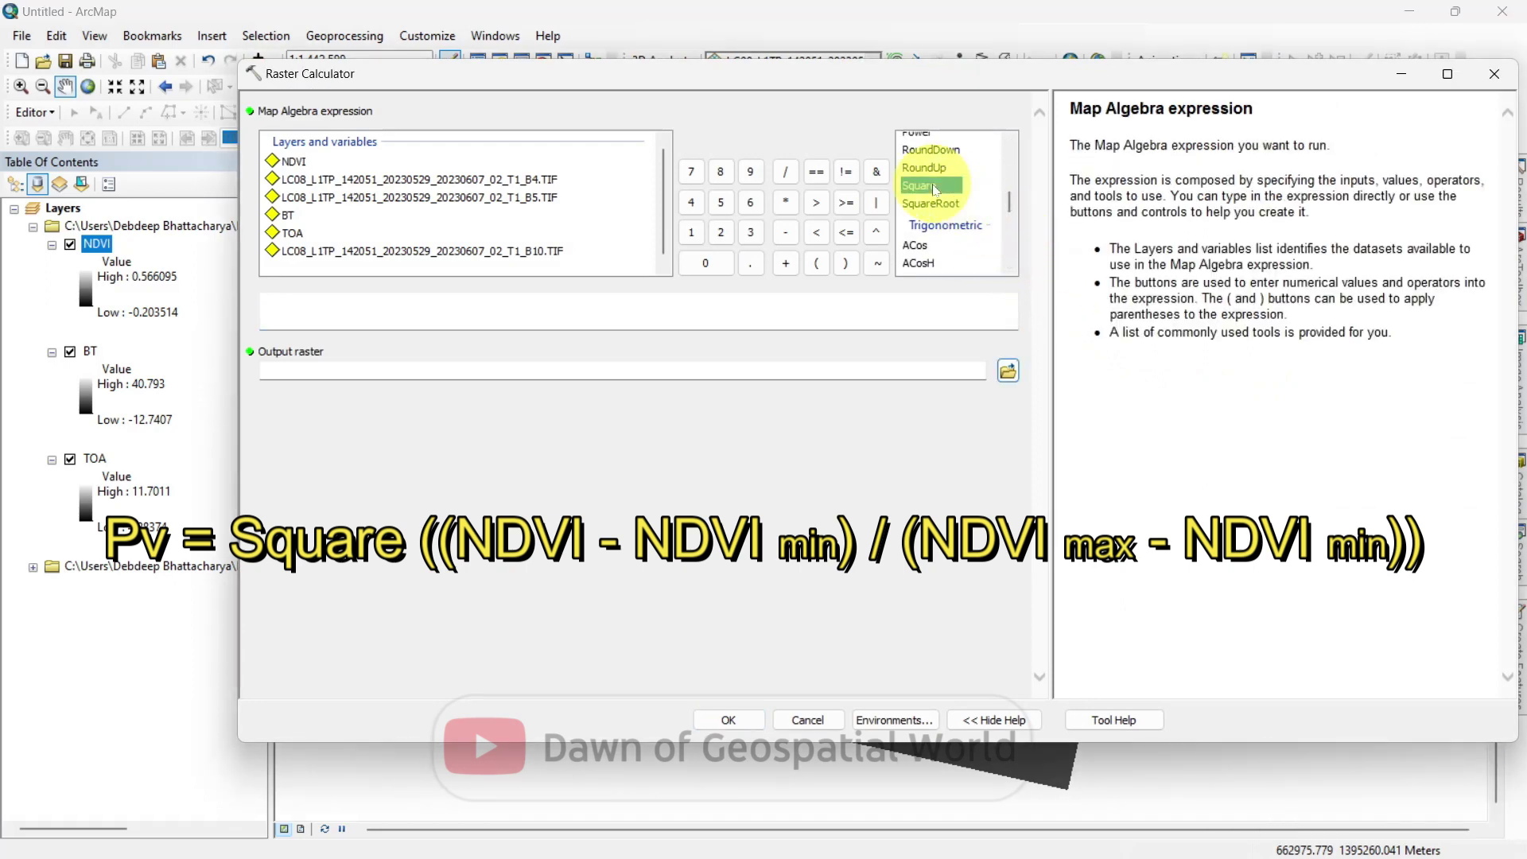
{"action": "double_click", "coordinate": [936, 187]}
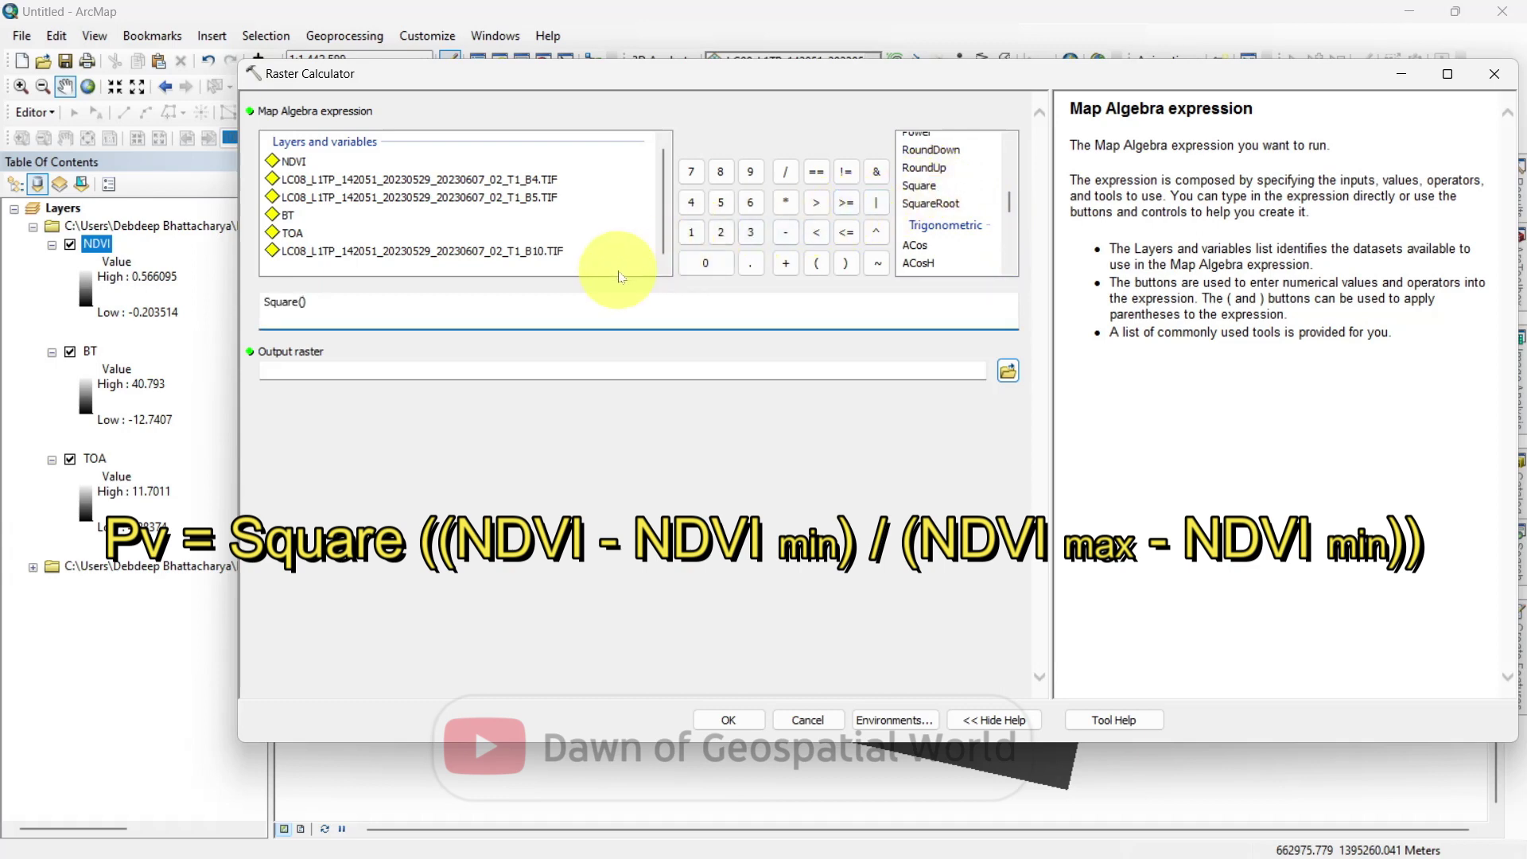
Inside the Square function, enter the parenthesized numerator "NDVI" - 0.203514
{"action": "left_click", "coordinate": [817, 263]}
{"action": "double_click", "coordinate": [297, 167]}
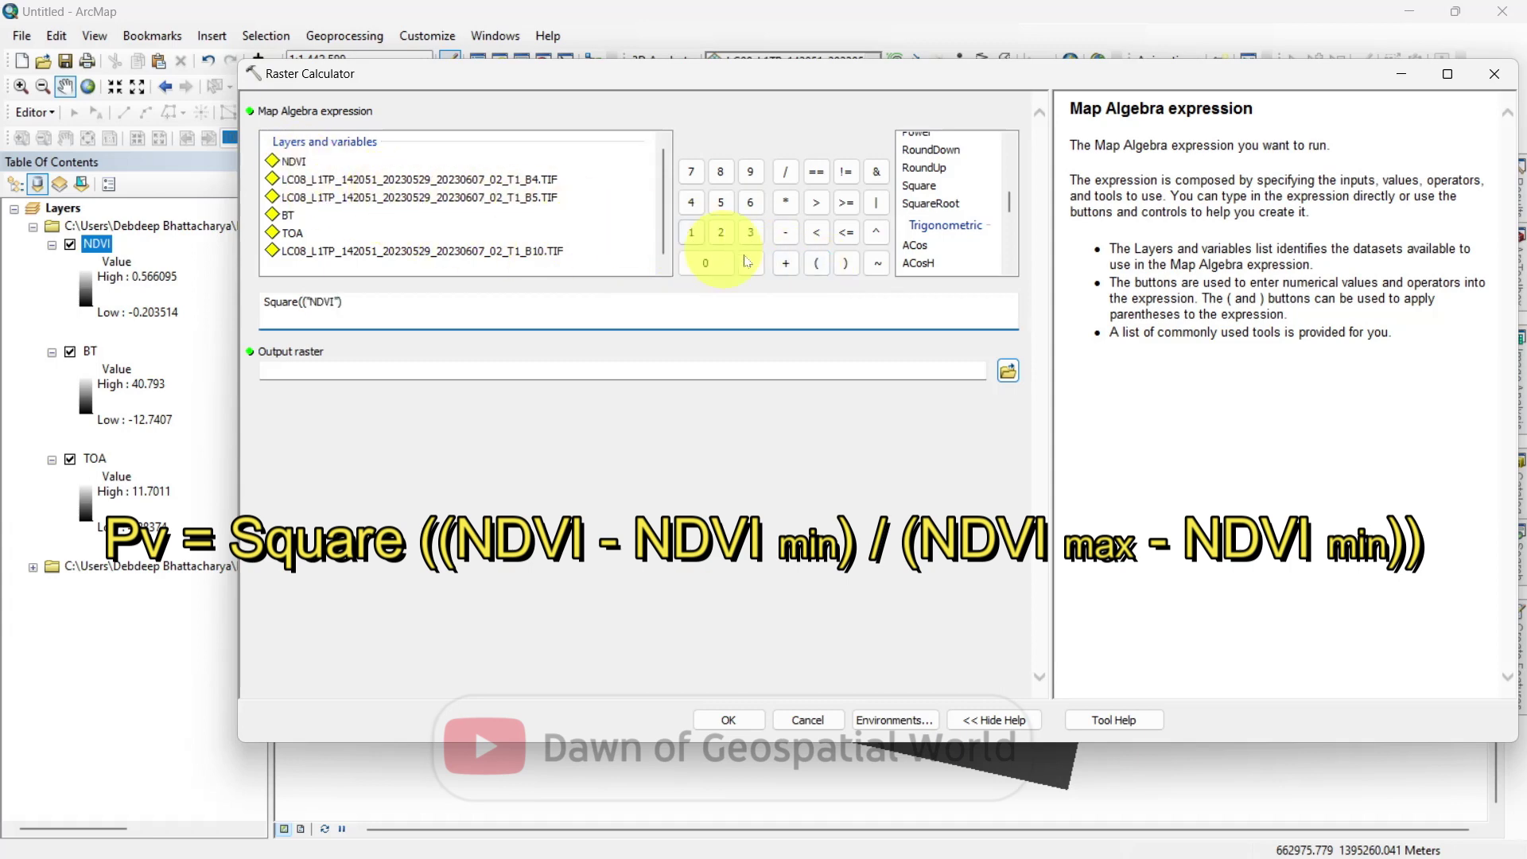
{"action": "left_click", "coordinate": [787, 240]}
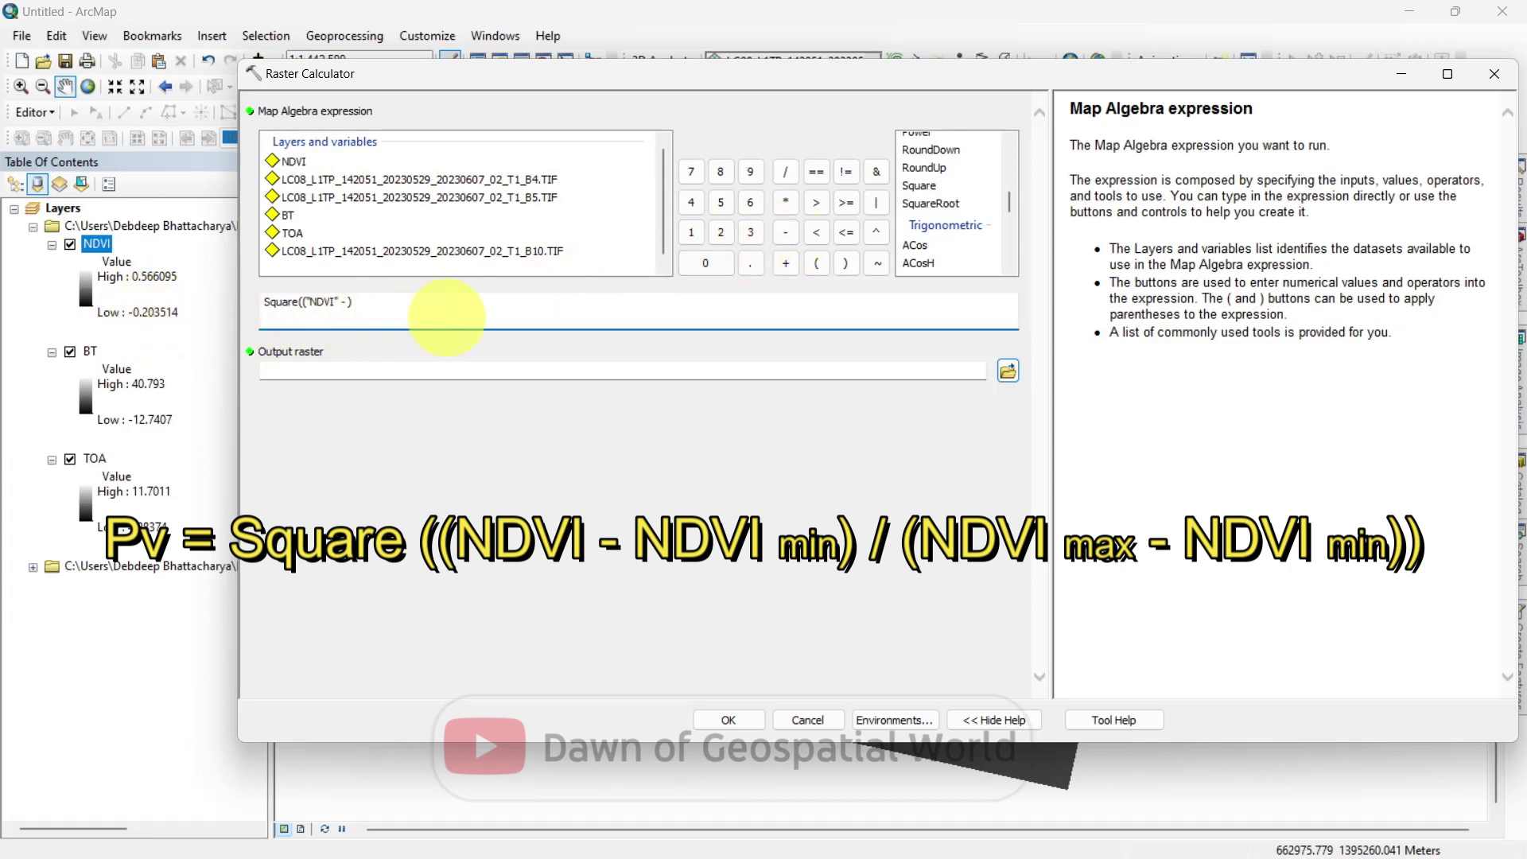
{"action": "type", "text": "0."}
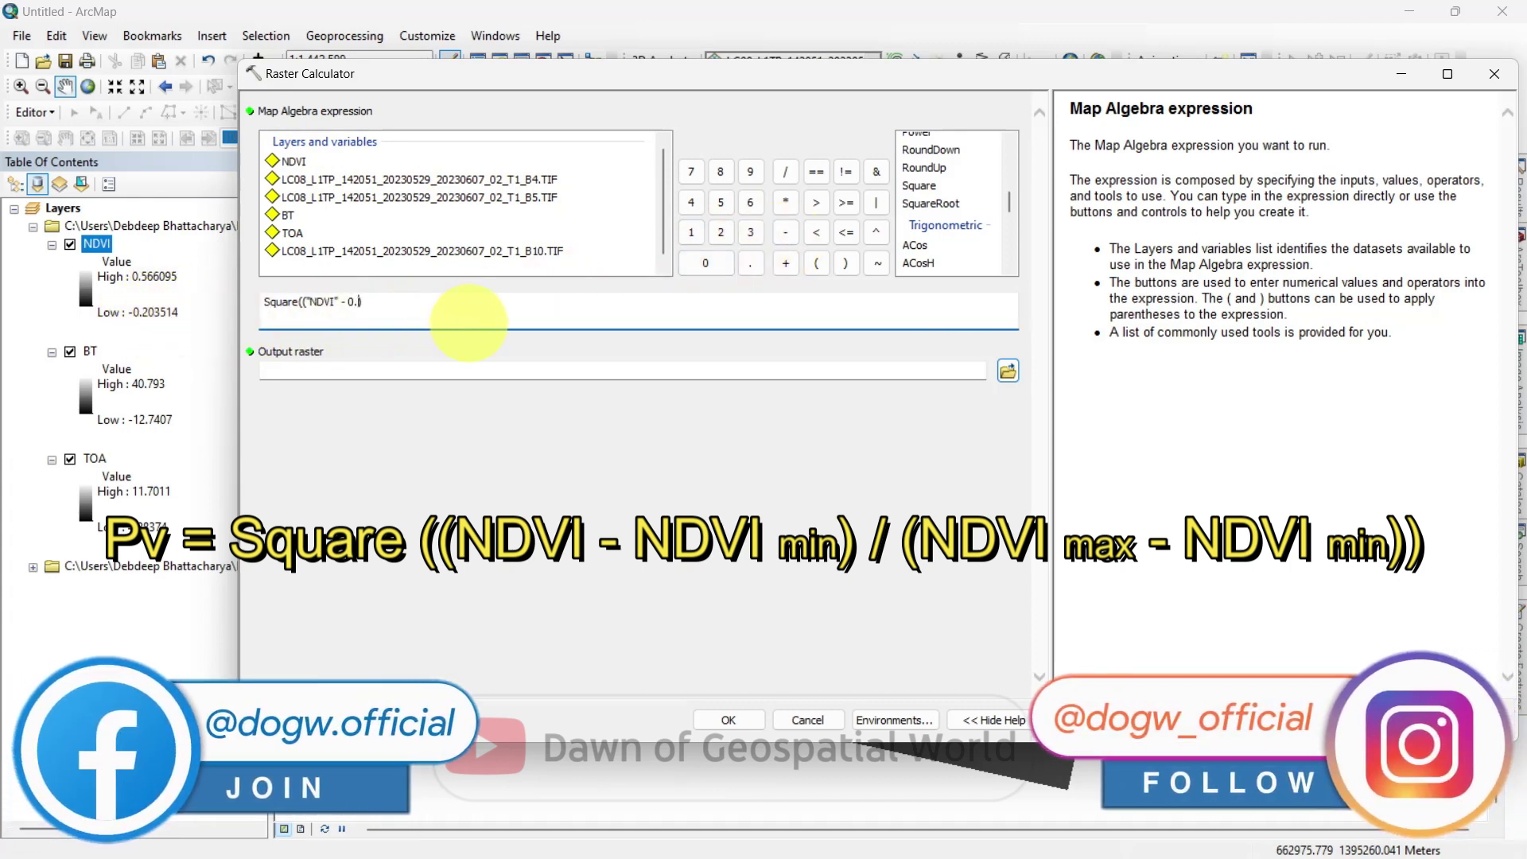
{"action": "type", "text": "20"}
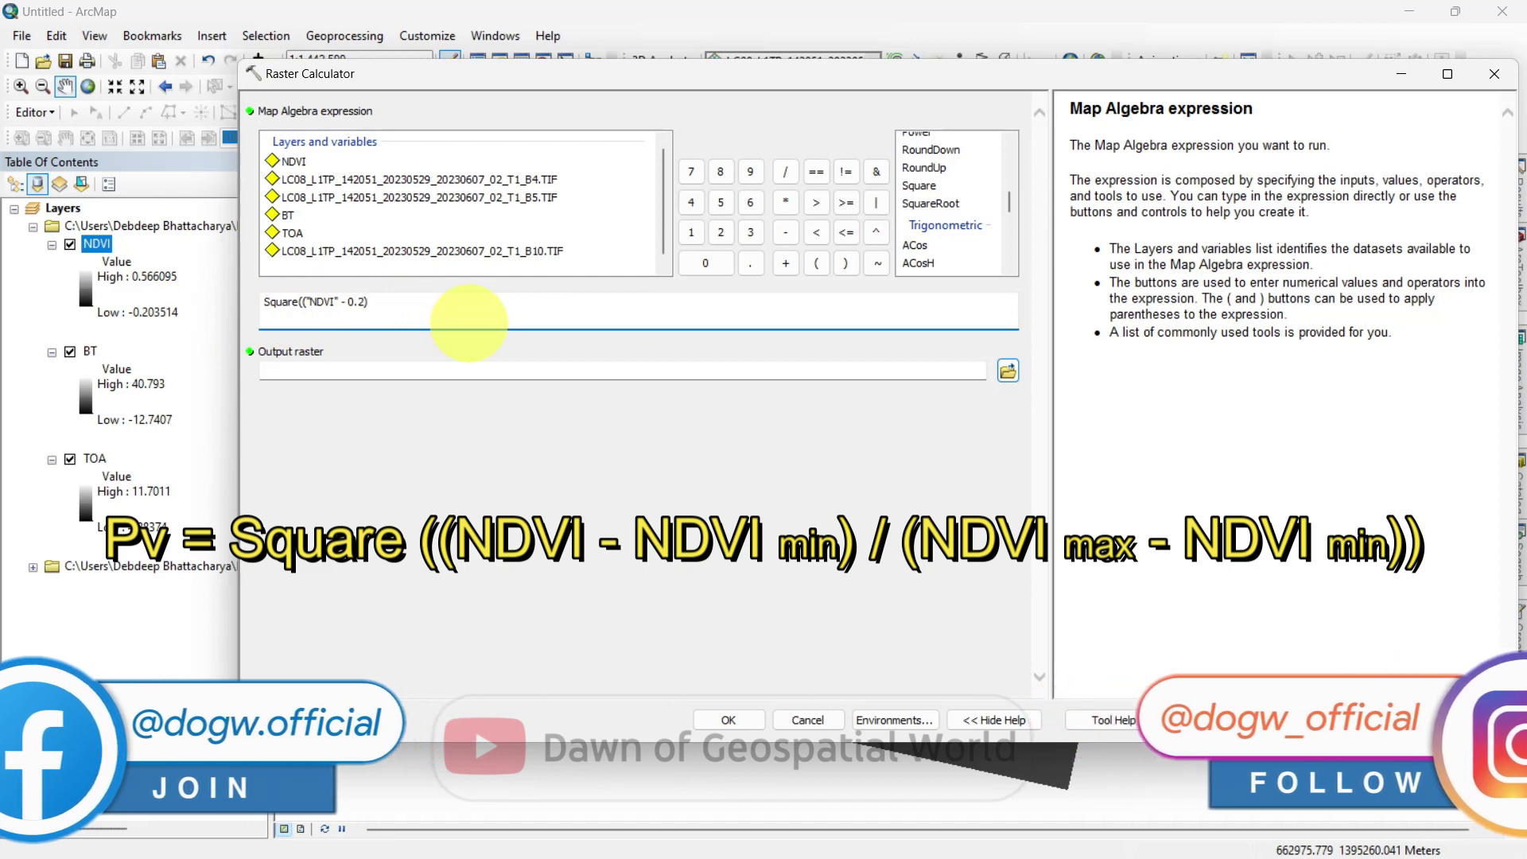
{"action": "type", "text": "35"}
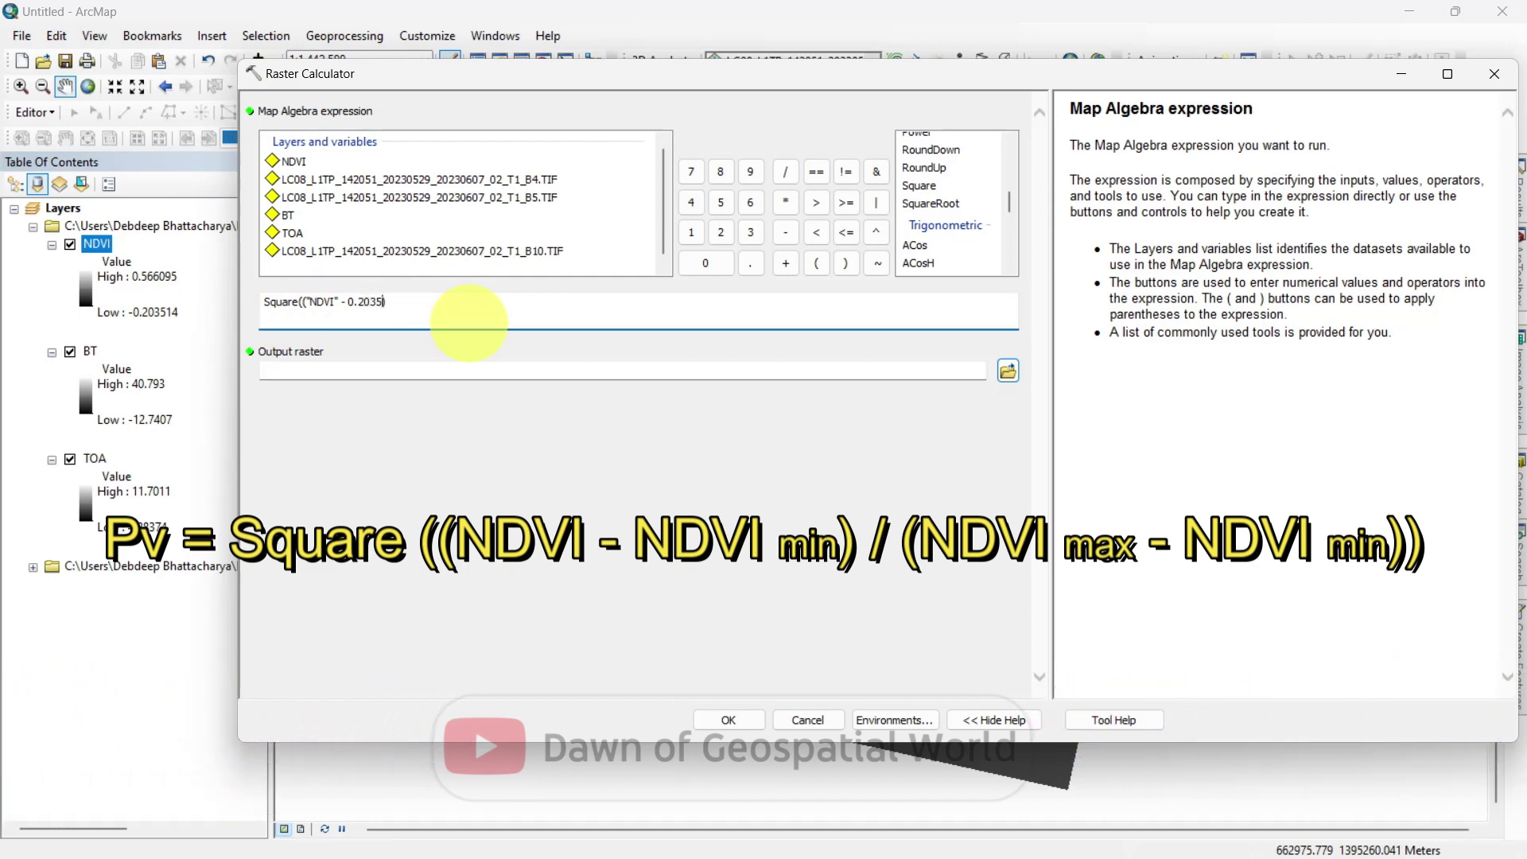
{"action": "type", "text": "14)"}
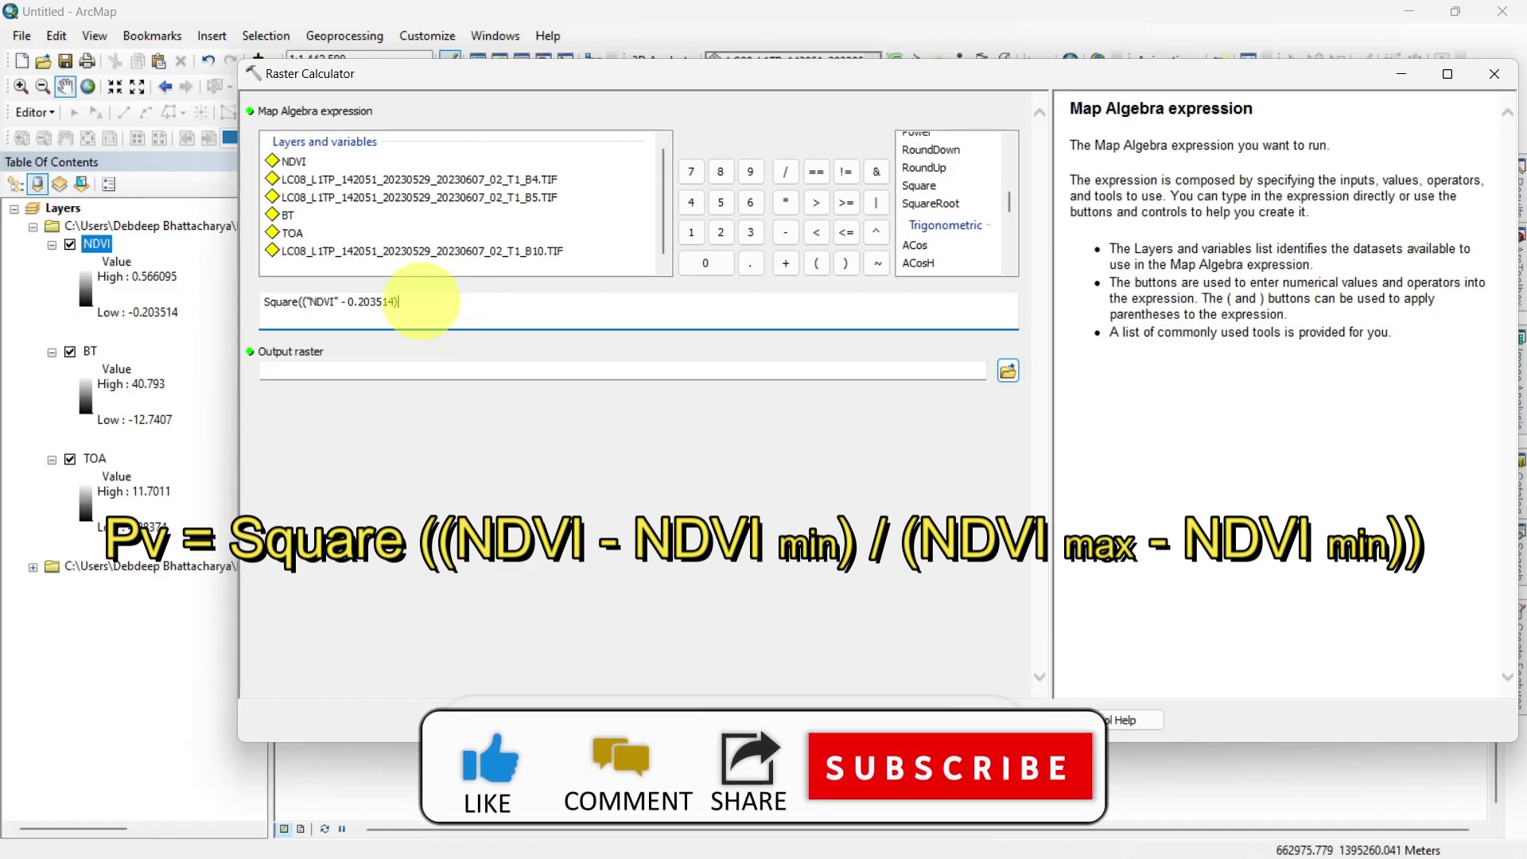
Divide the numerator by the NDVI range, entered as (0.566095+0.203514), inside the Square function
{"action": "left_click", "coordinate": [785, 172]}
{"action": "left_click", "coordinate": [816, 263]}
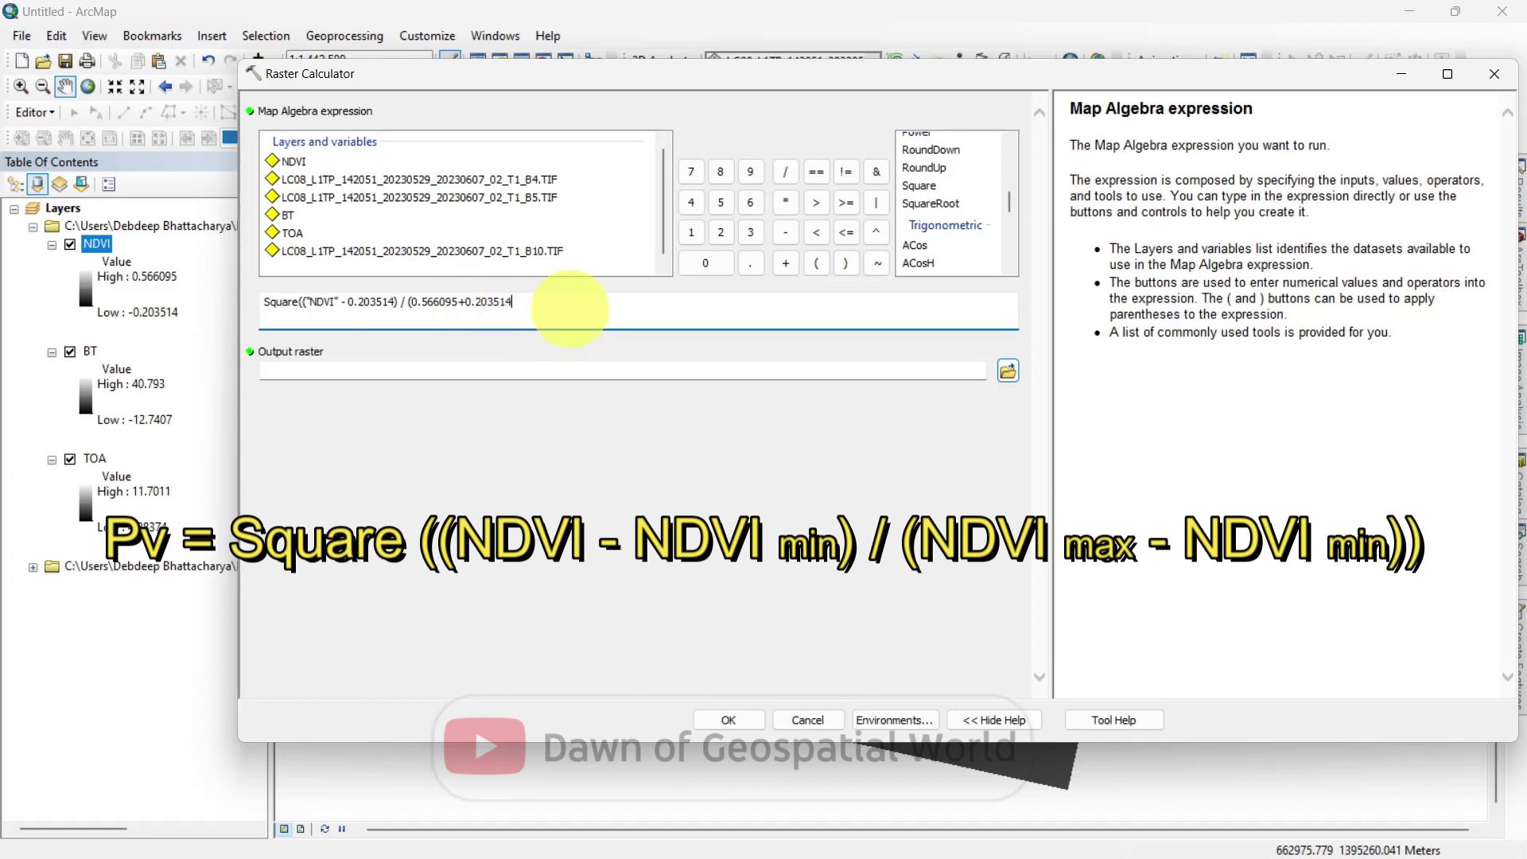
{"action": "left_click", "coordinate": [847, 269]}
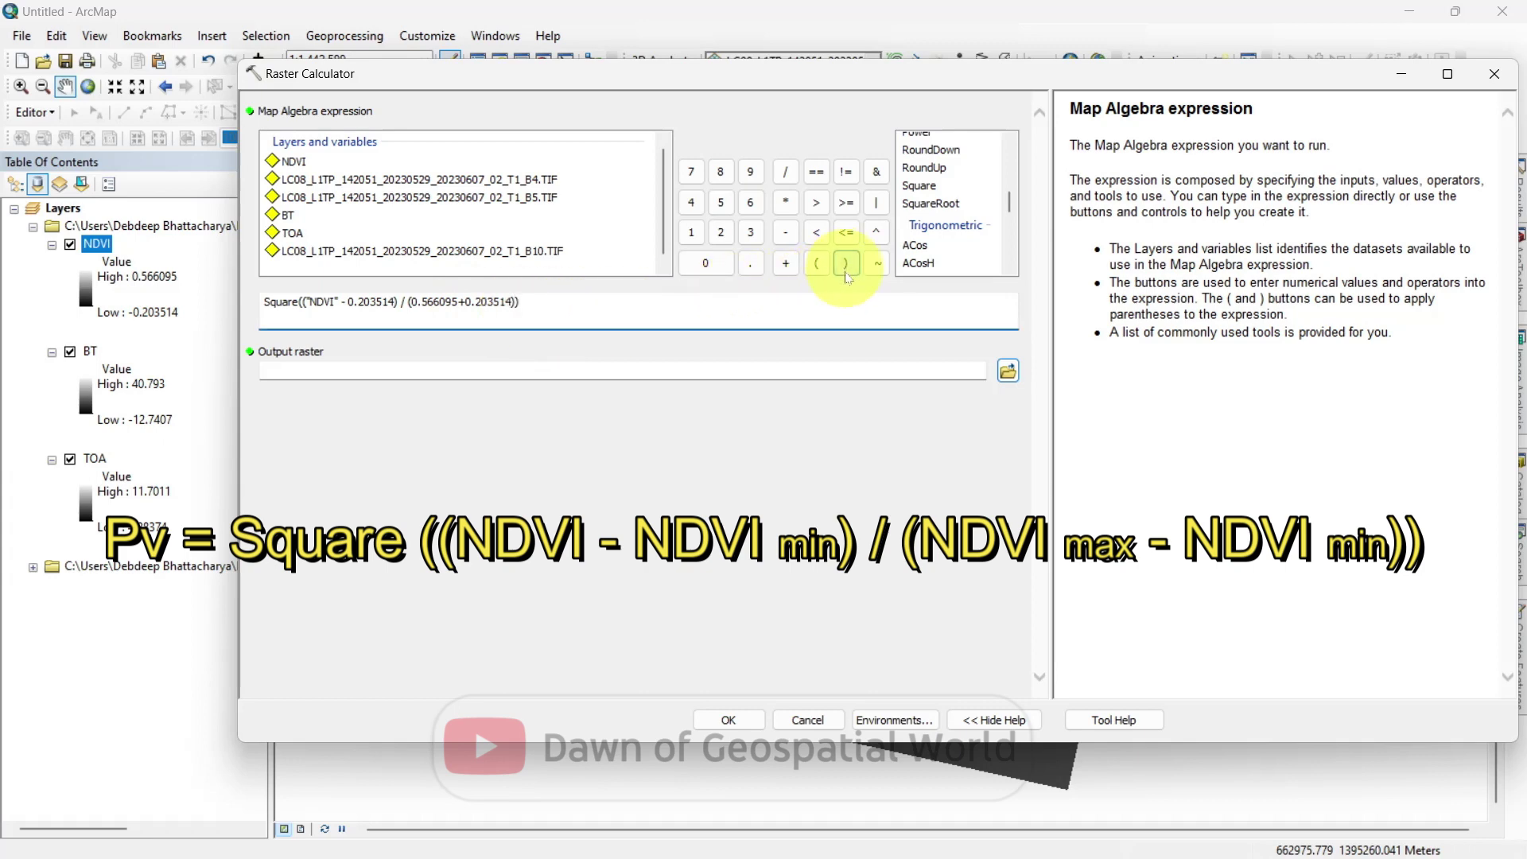
Name the output raster Pv in the LST folder and run the calculation
{"action": "left_click", "coordinate": [1009, 370]}
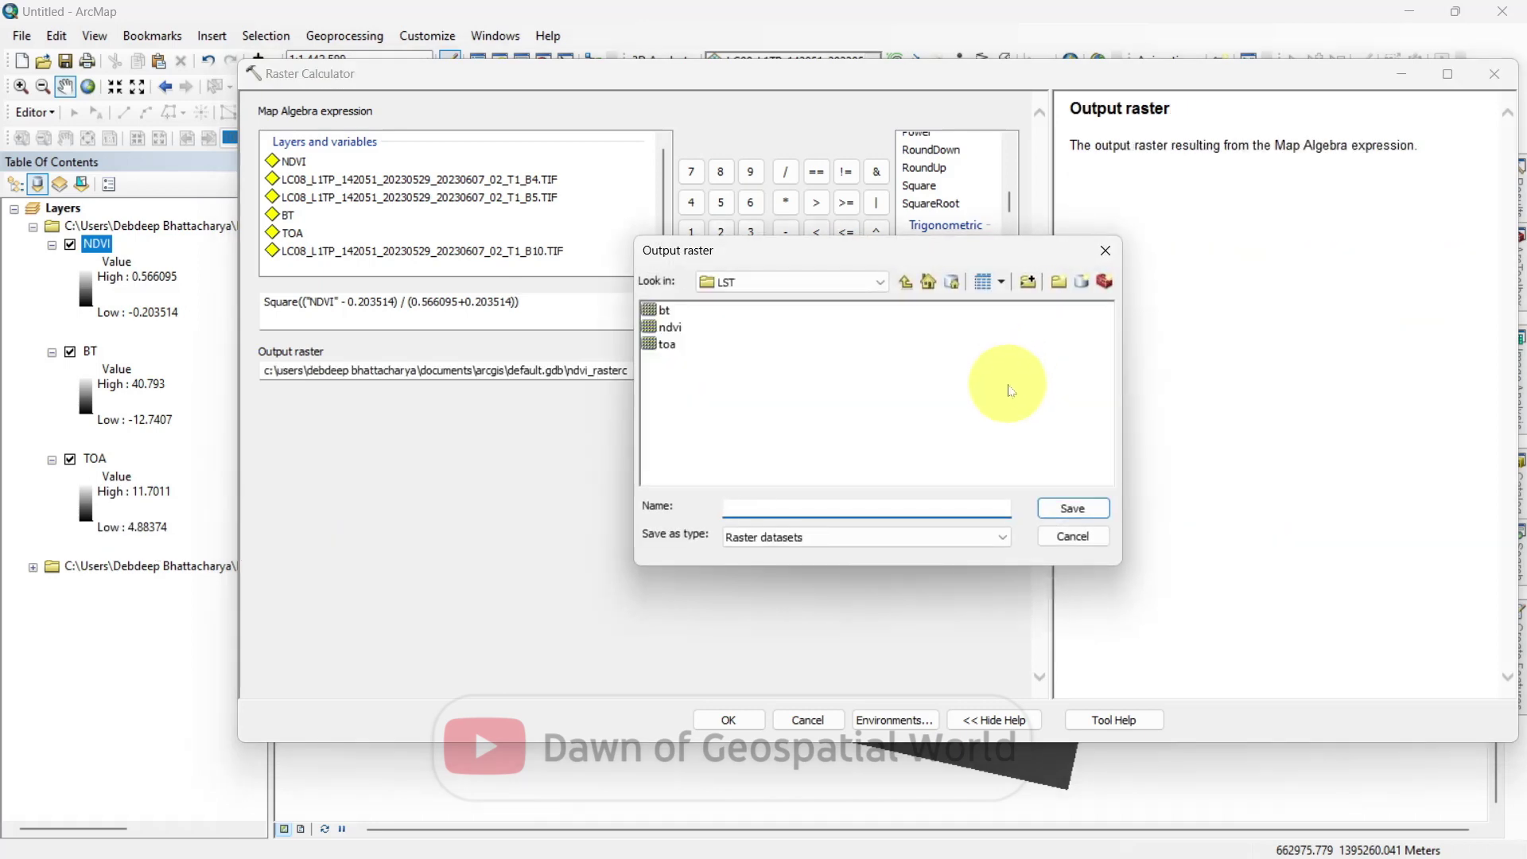
{"action": "type", "text": "Pv"}
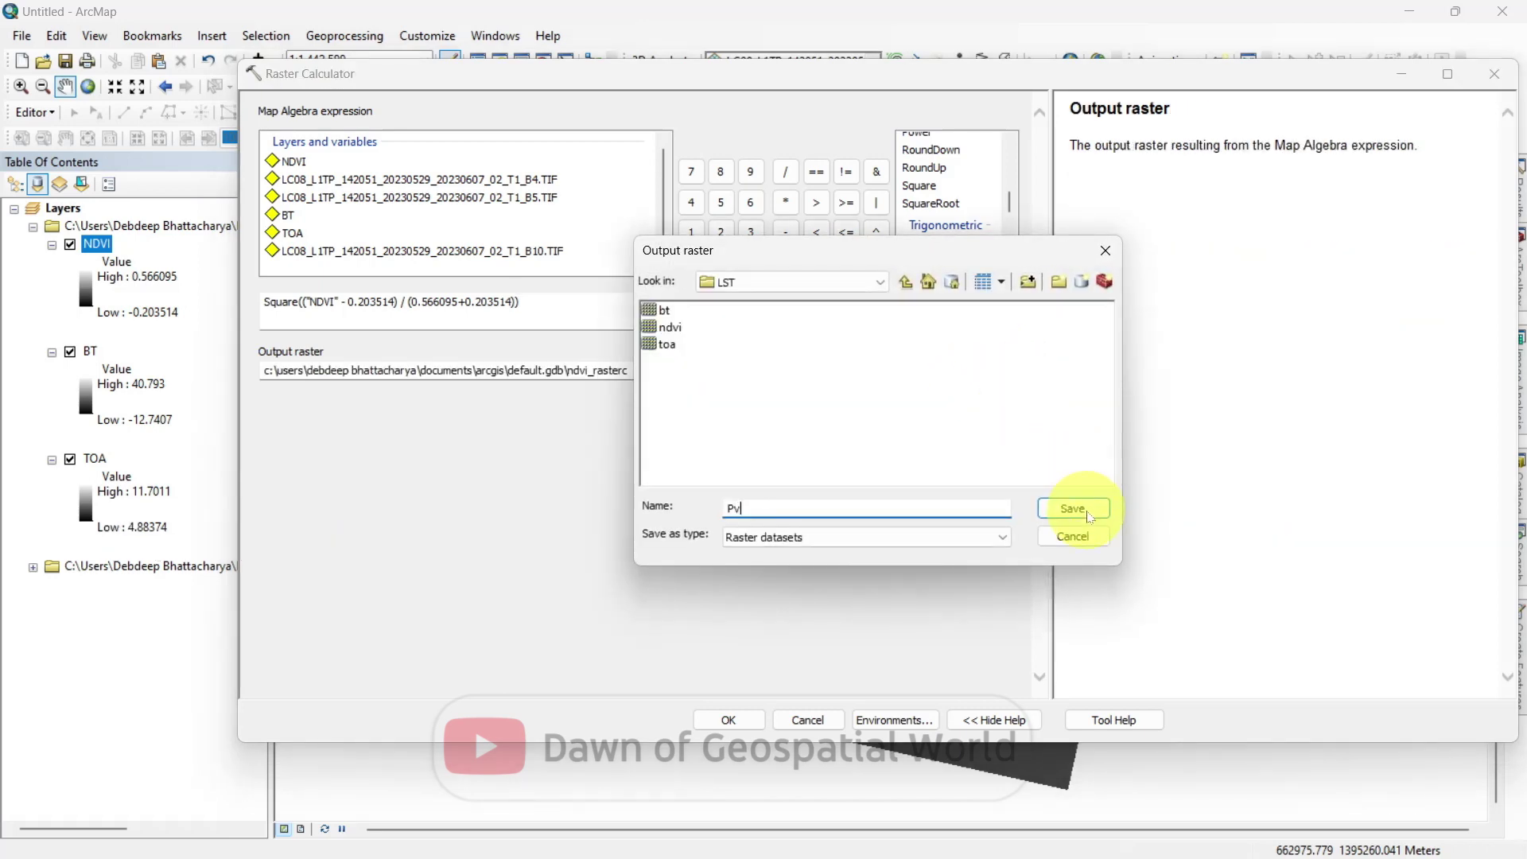
{"action": "left_click", "coordinate": [1073, 509]}
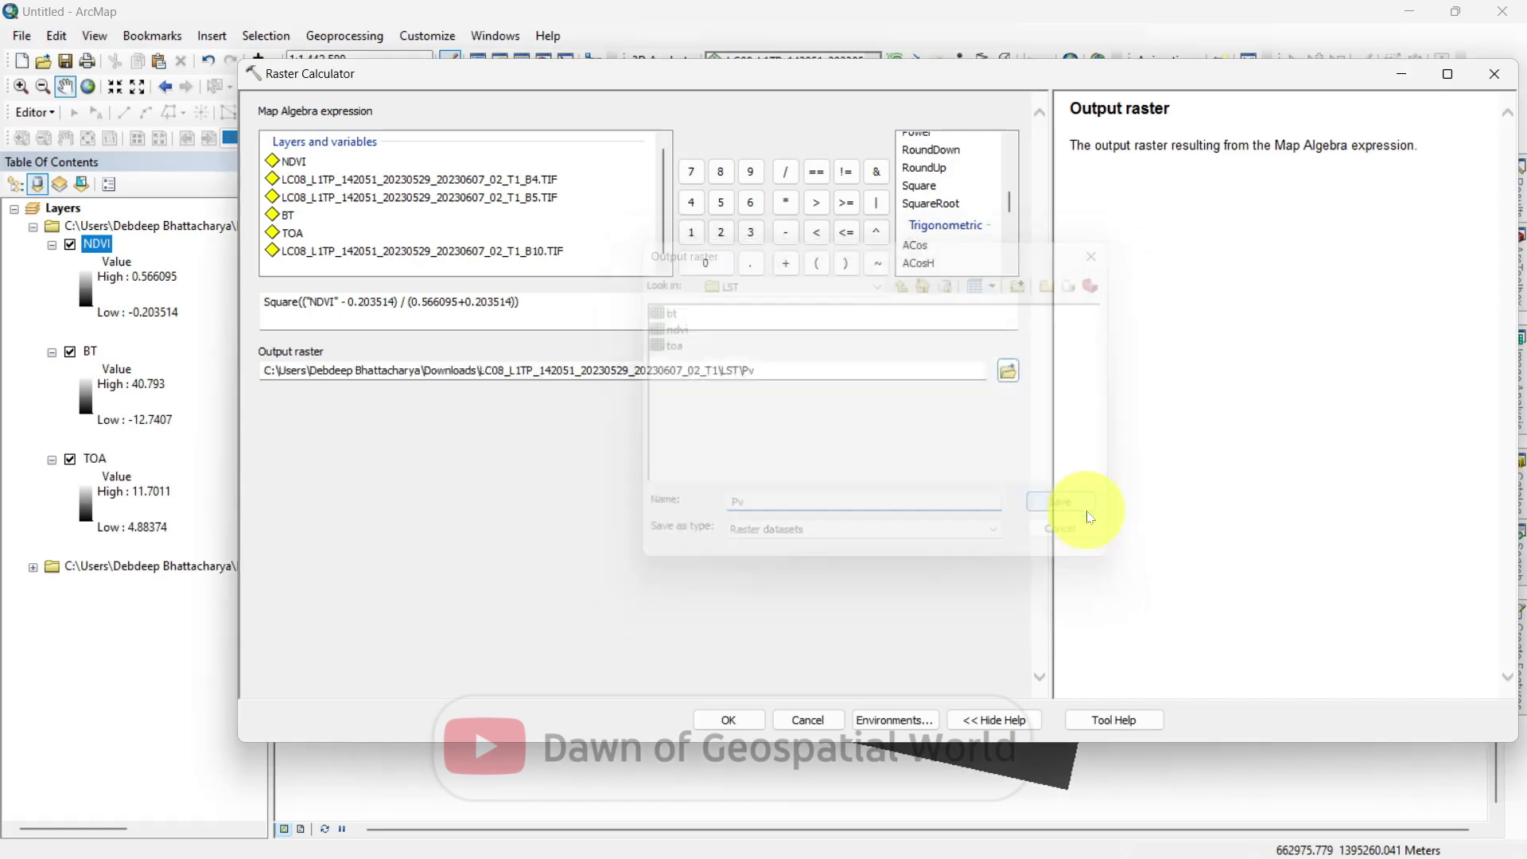
{"action": "left_click", "coordinate": [730, 720]}
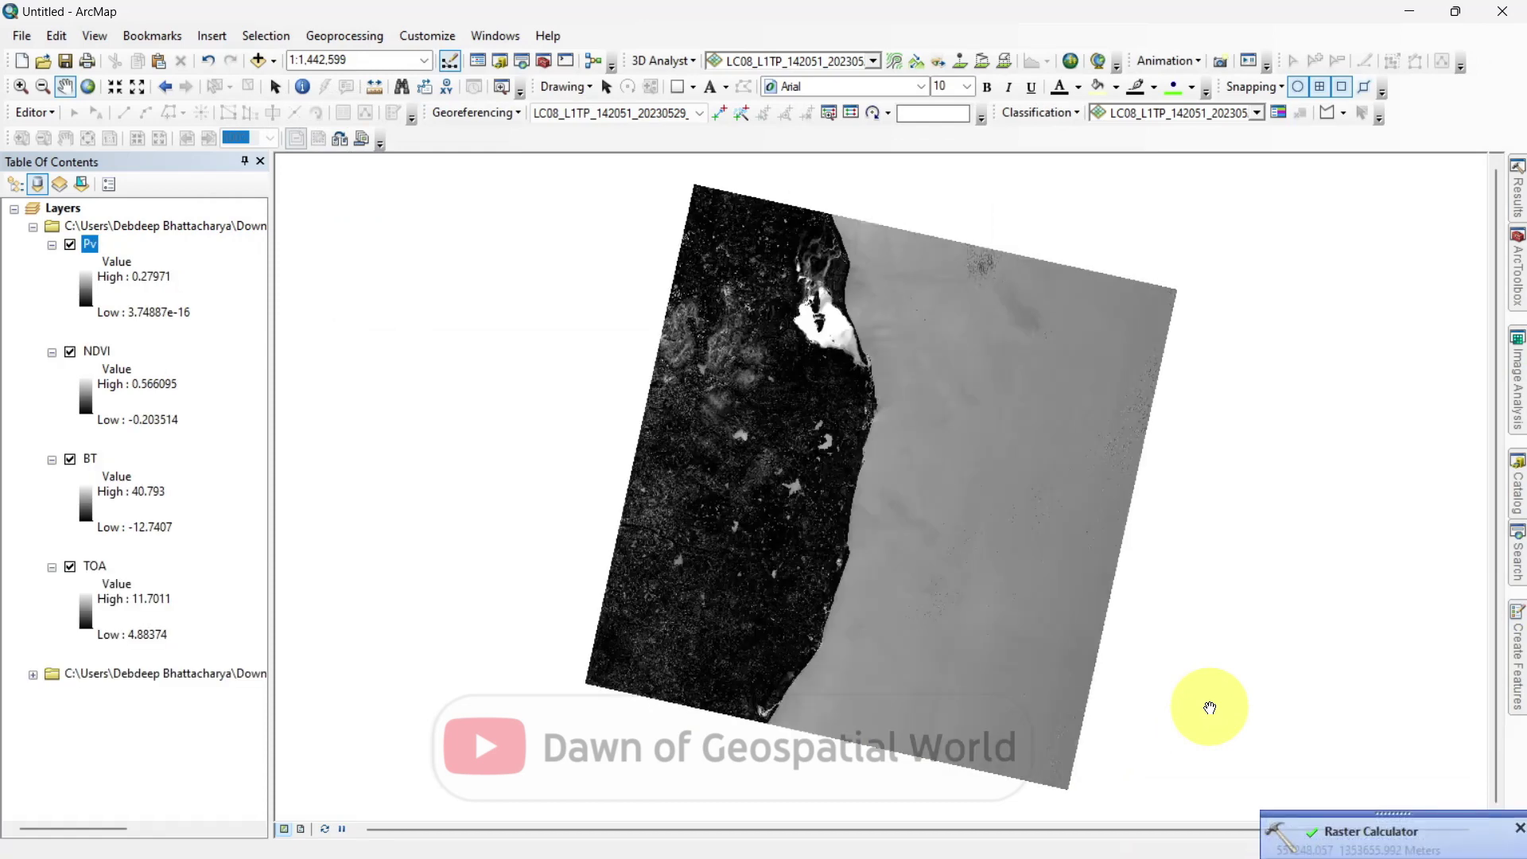
Dismiss the completion notice and switch off the TOA, BT and NDVI layers
{"action": "left_click", "coordinate": [1520, 828]}
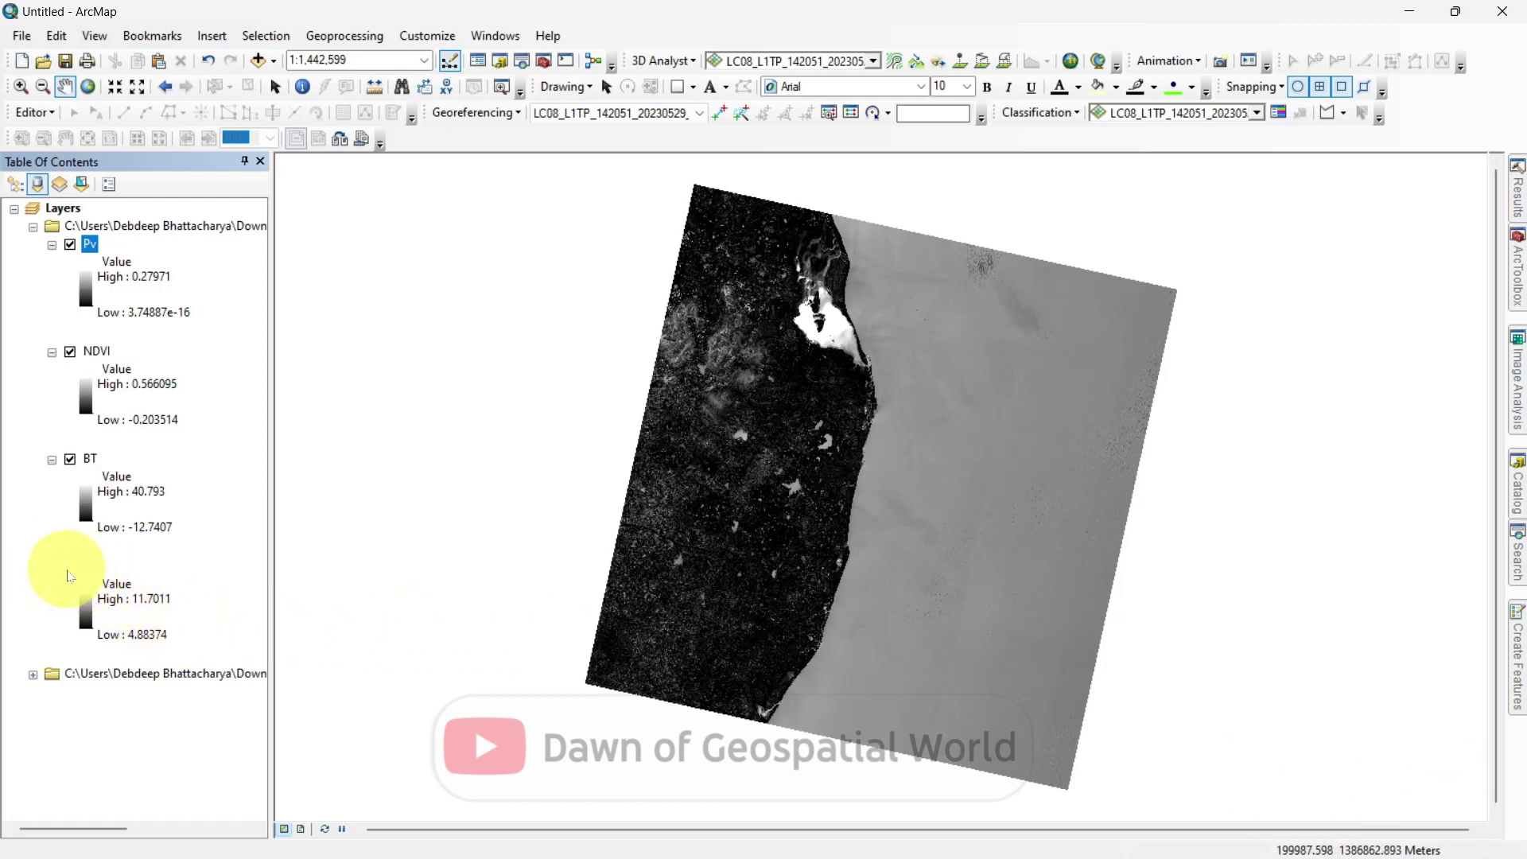
{"action": "left_click", "coordinate": [70, 566]}
{"action": "left_click", "coordinate": [70, 459]}
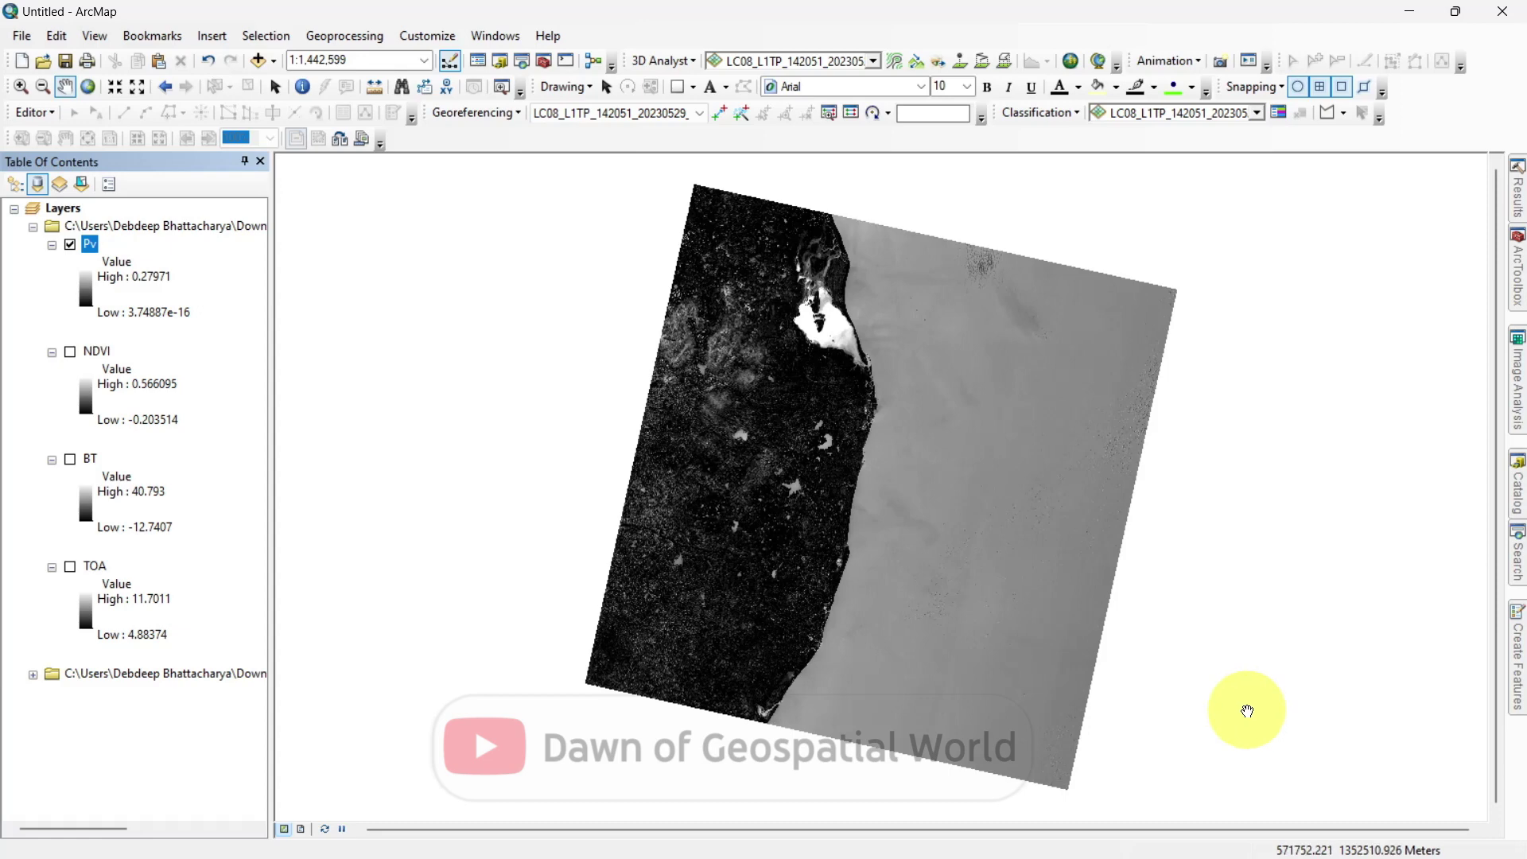
Open a new Raster Calculator and enter the emissivity expression 0.004 * "Pv" + 0.986
{"action": "left_click", "coordinate": [1521, 561]}
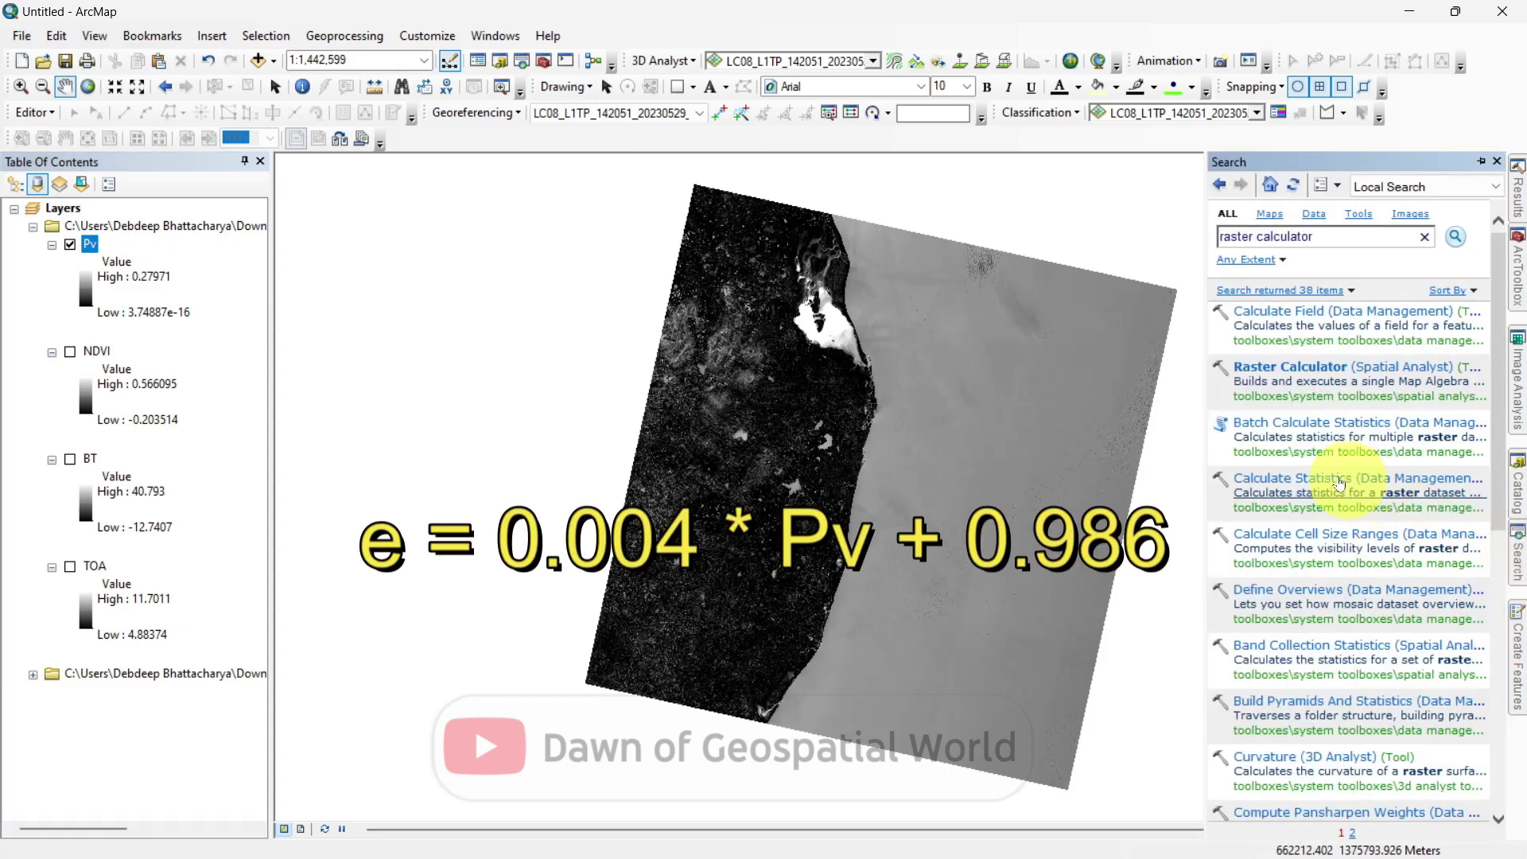
{"action": "left_click", "coordinate": [1258, 369]}
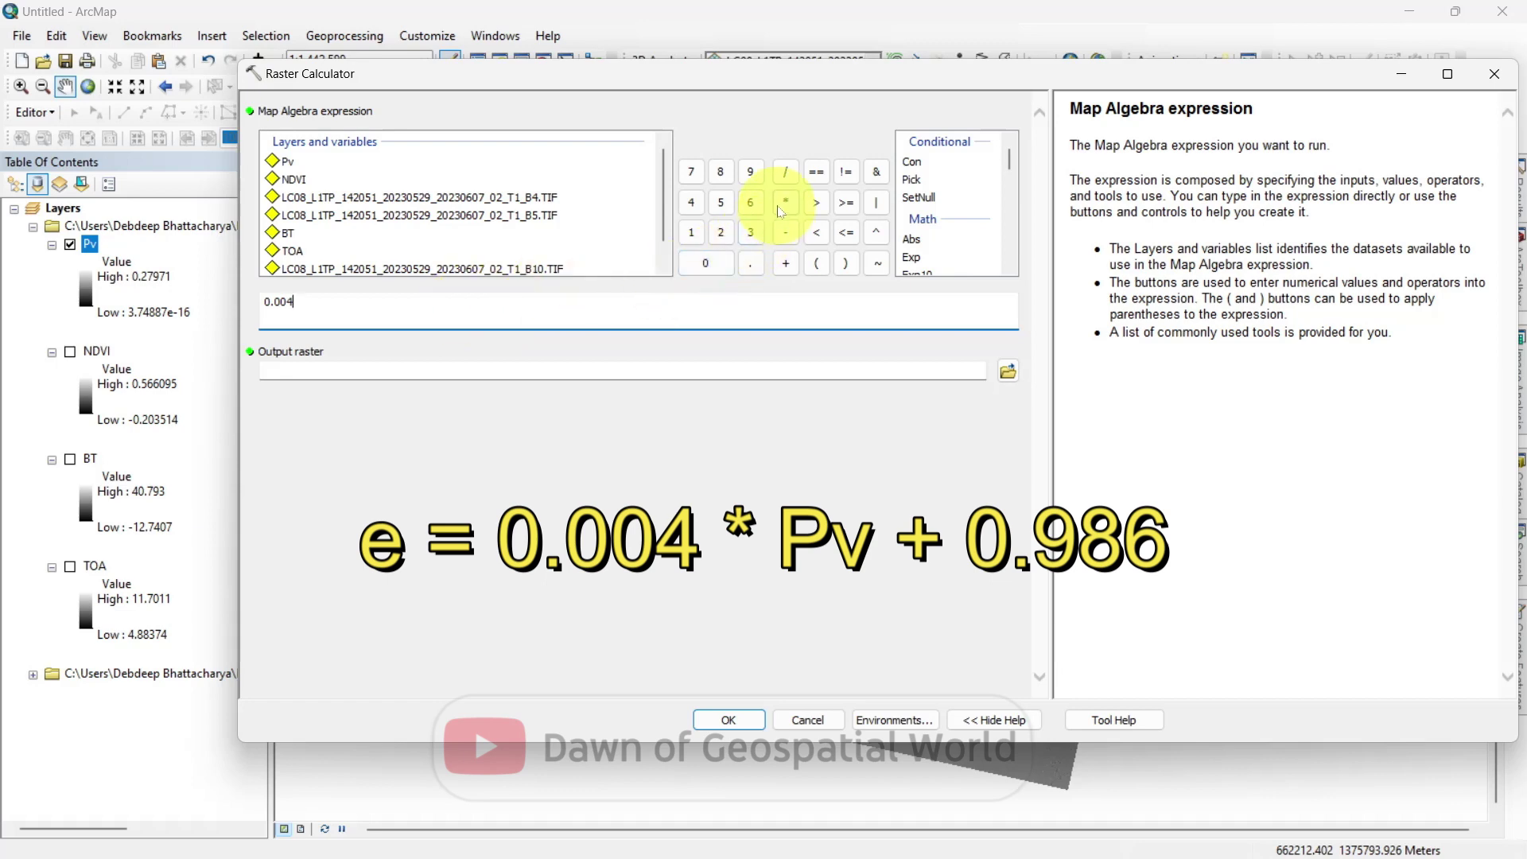
{"action": "left_click", "coordinate": [288, 167]}
{"action": "double_click", "coordinate": [292, 164]}
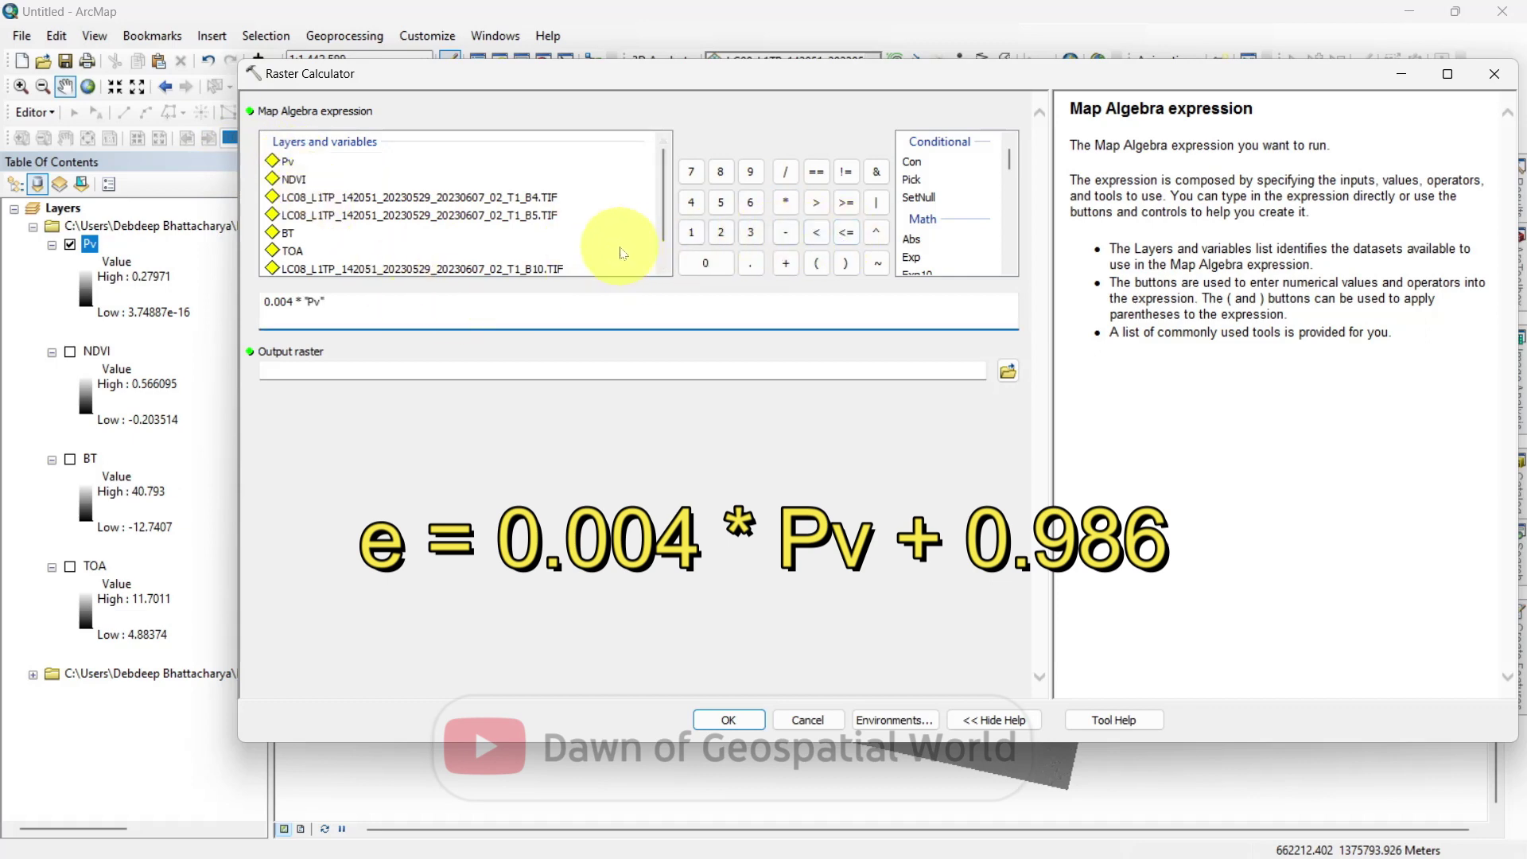
{"action": "left_click", "coordinate": [797, 265]}
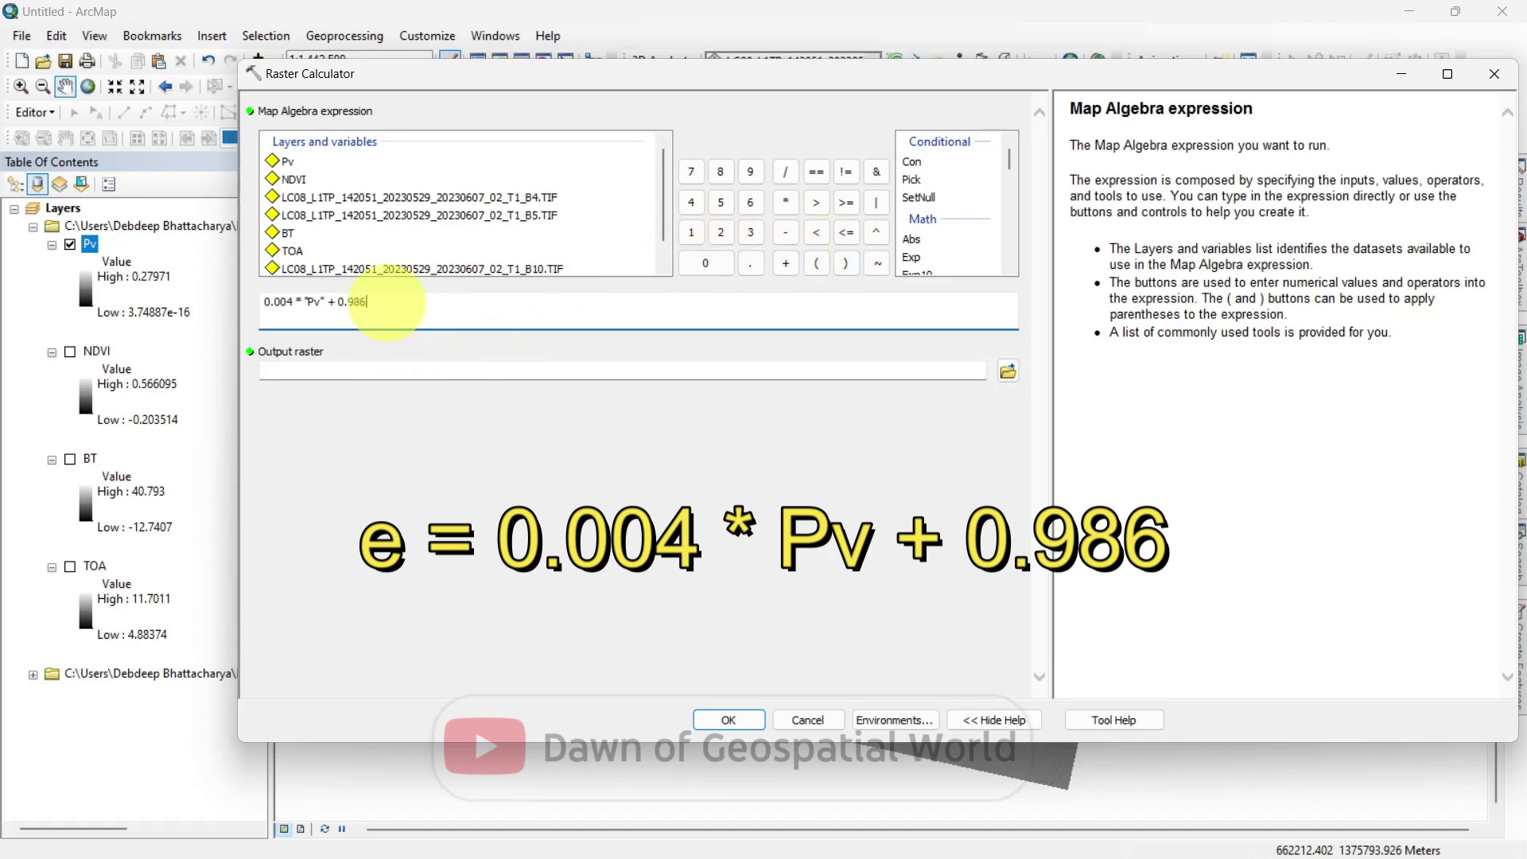
Name the emissivity output Em in the LST folder, run the calculation, and switch off the Pv layer
{"action": "left_click", "coordinate": [1008, 372]}
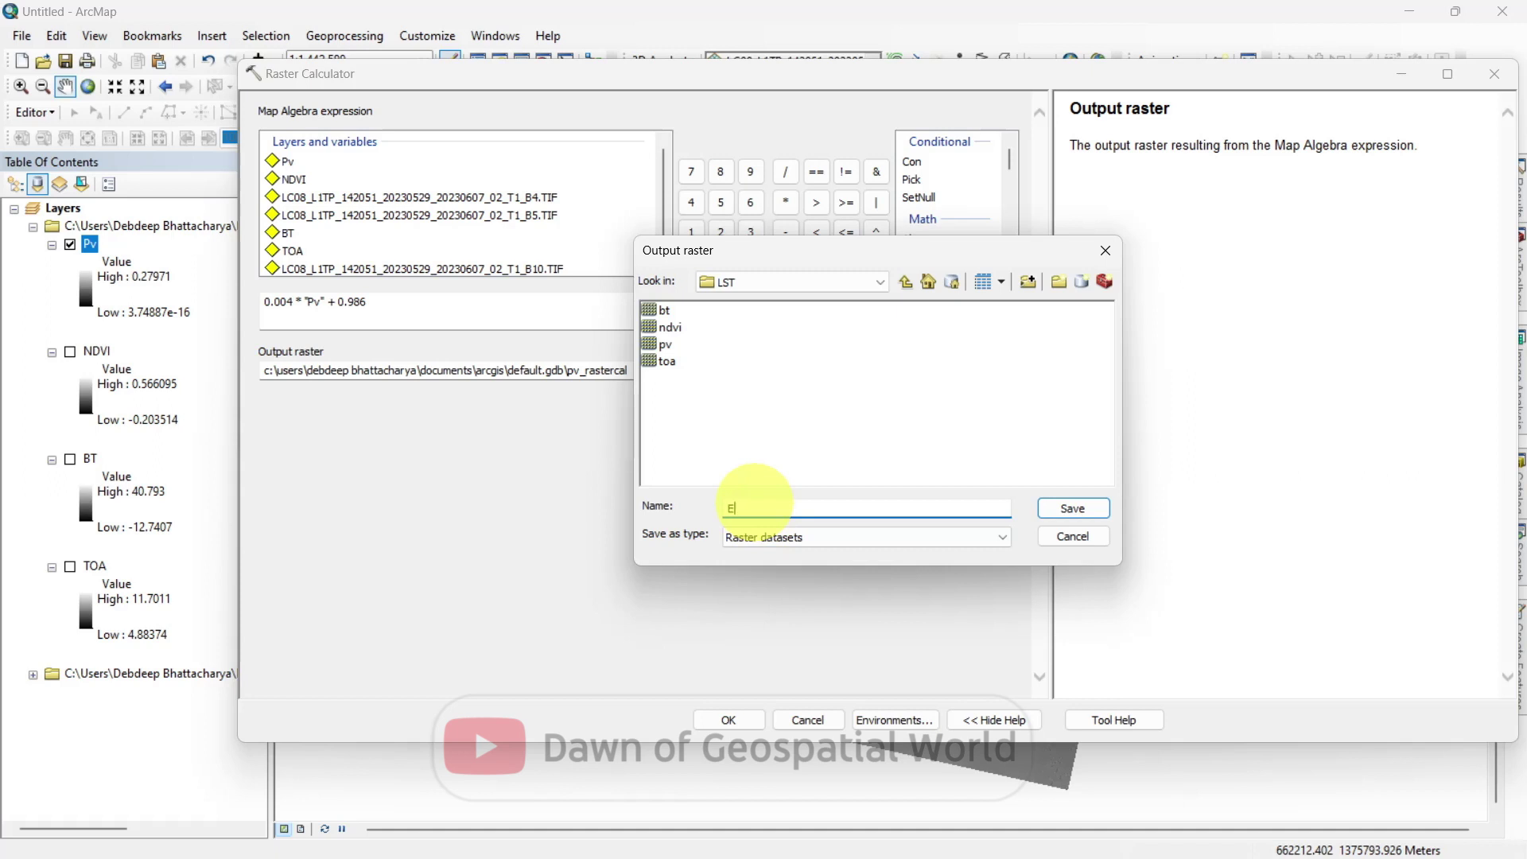
{"action": "type", "text": "Em"}
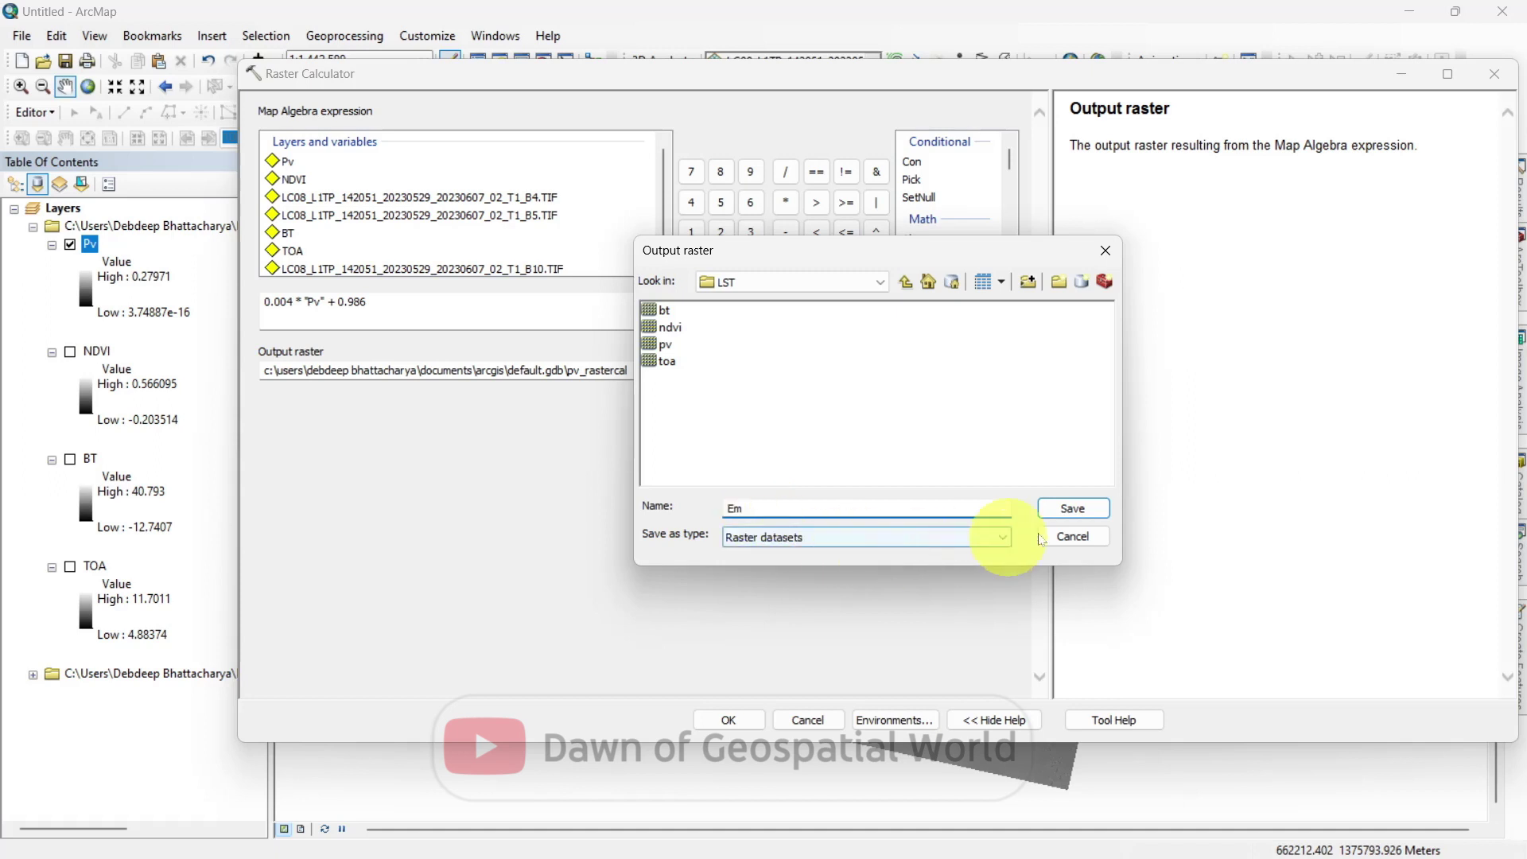
{"action": "left_click", "coordinate": [1096, 510]}
{"action": "left_click", "coordinate": [696, 717]}
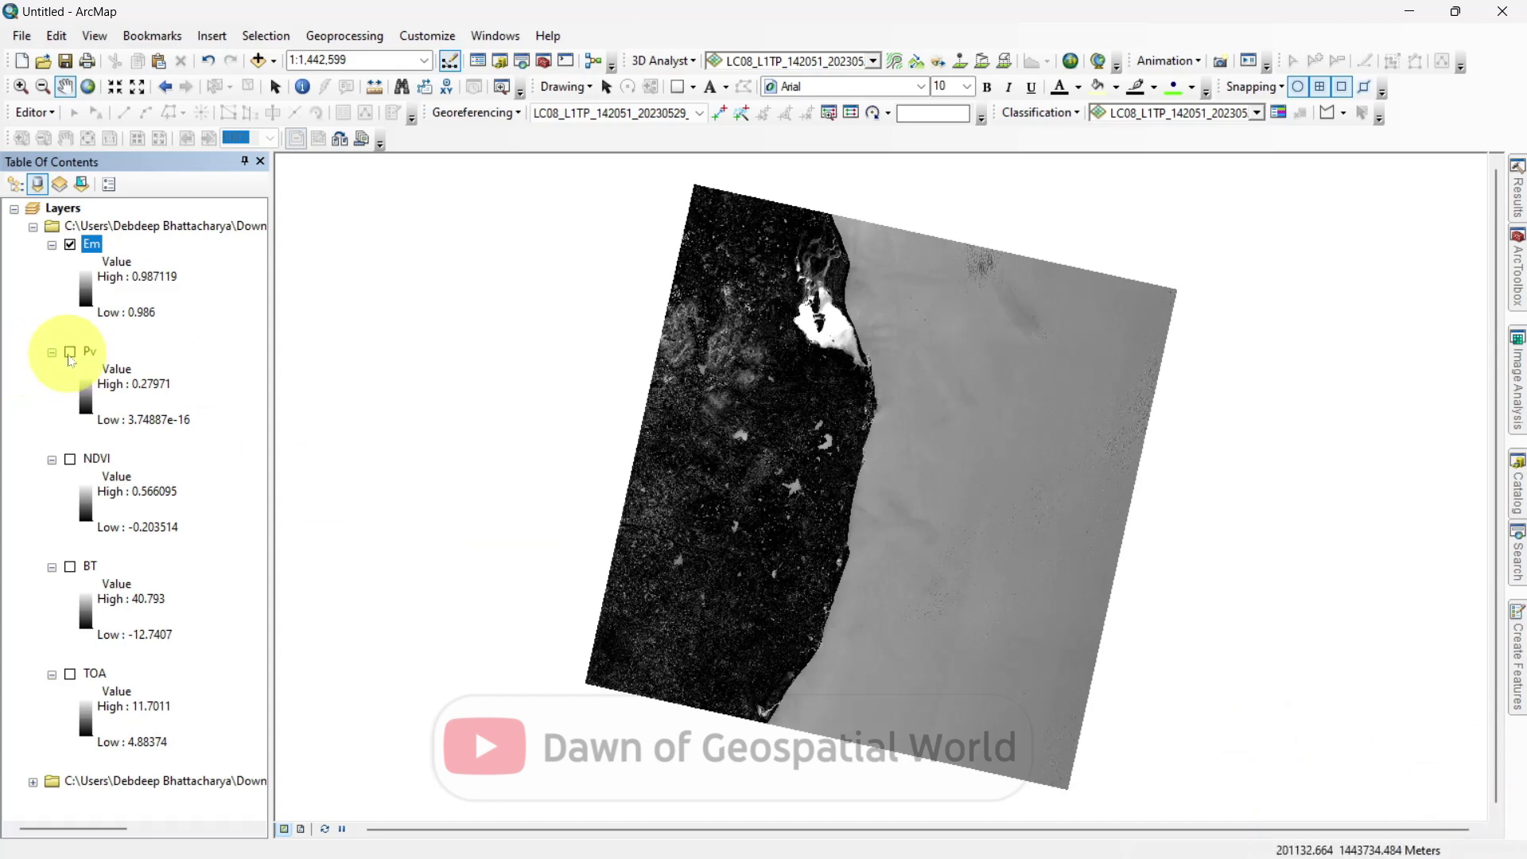
{"action": "left_click", "coordinate": [70, 353]}
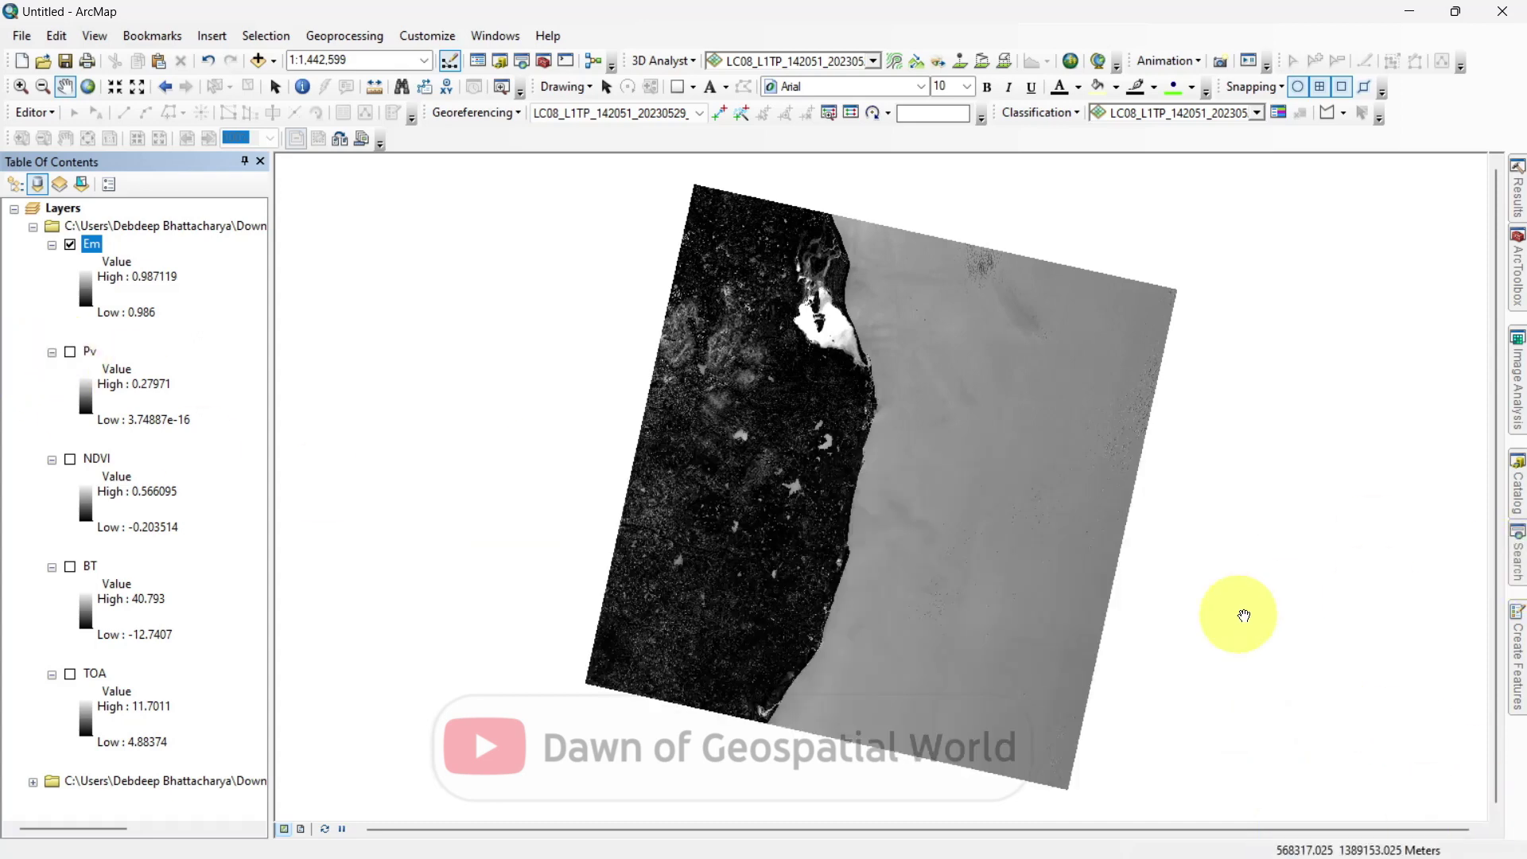
Open a new Raster Calculator and start the land surface temperature expression with ("BT" / 1) + 10.8
{"action": "left_click", "coordinate": [1517, 553]}
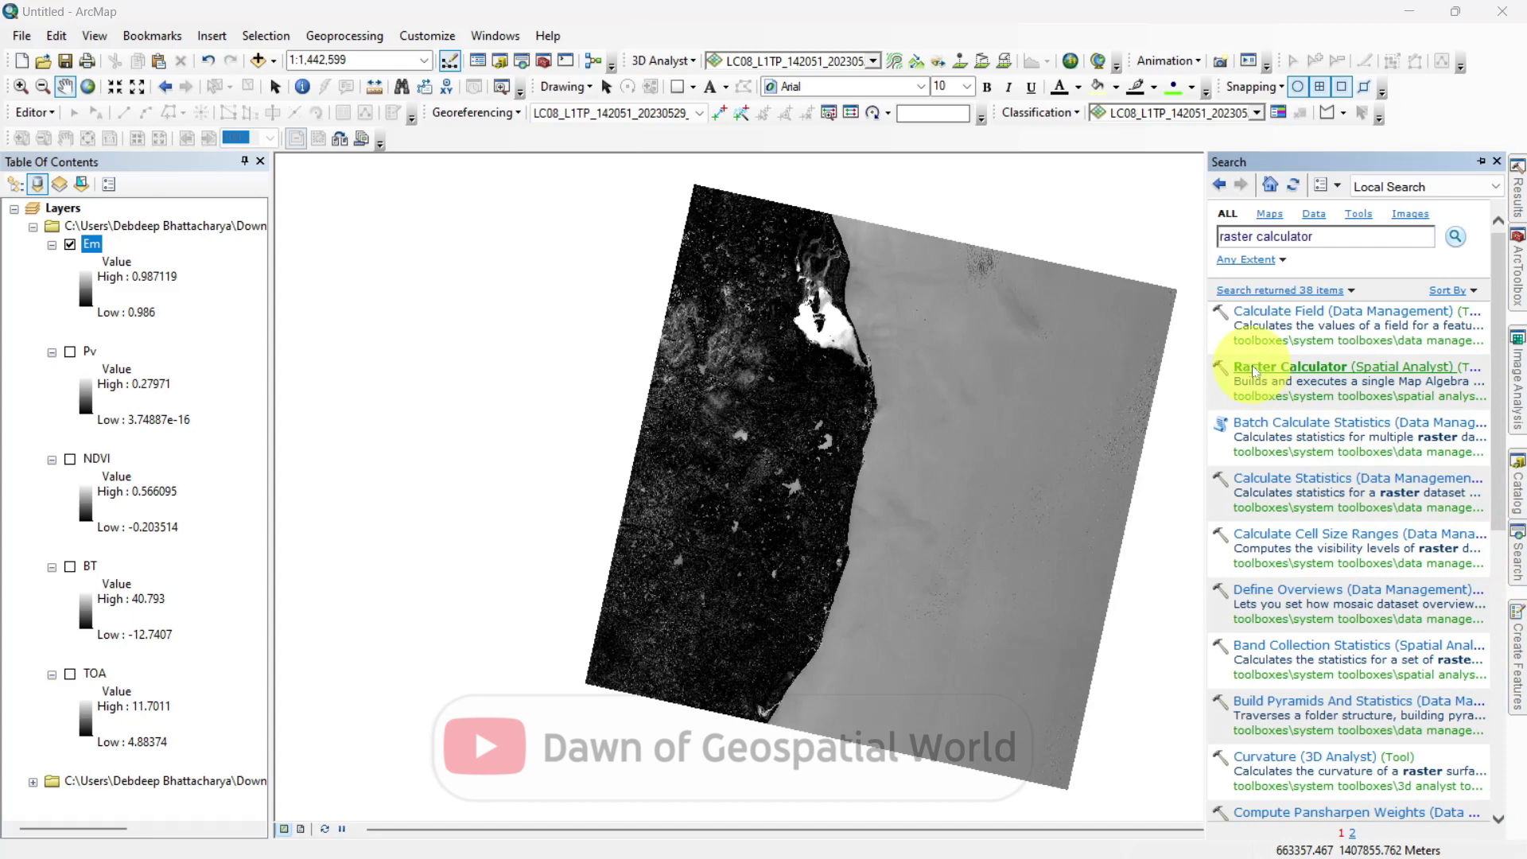
{"action": "left_click", "coordinate": [1254, 367]}
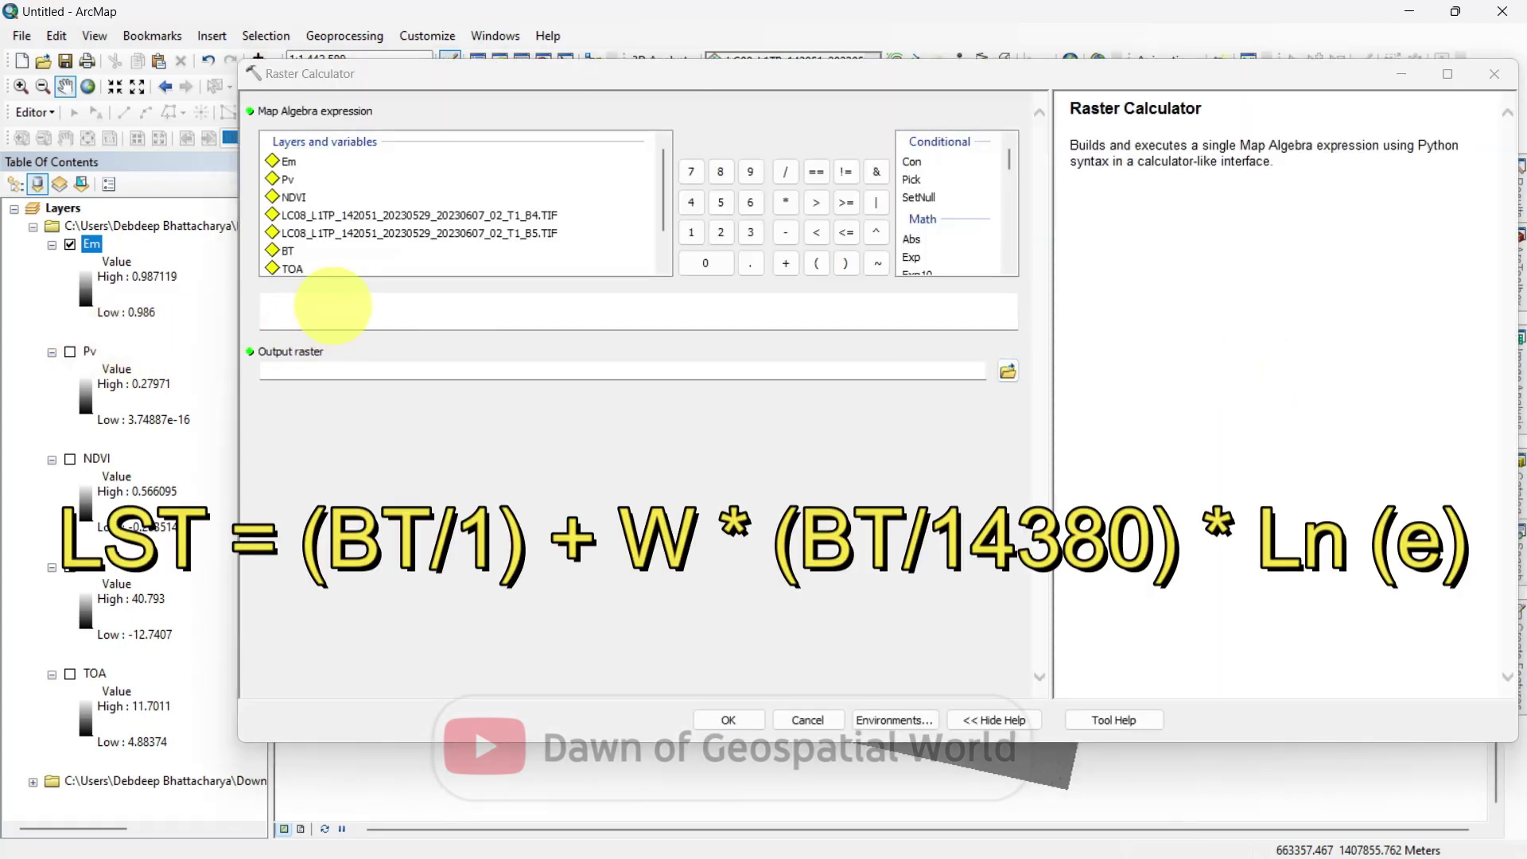
{"action": "left_click", "coordinate": [333, 305]}
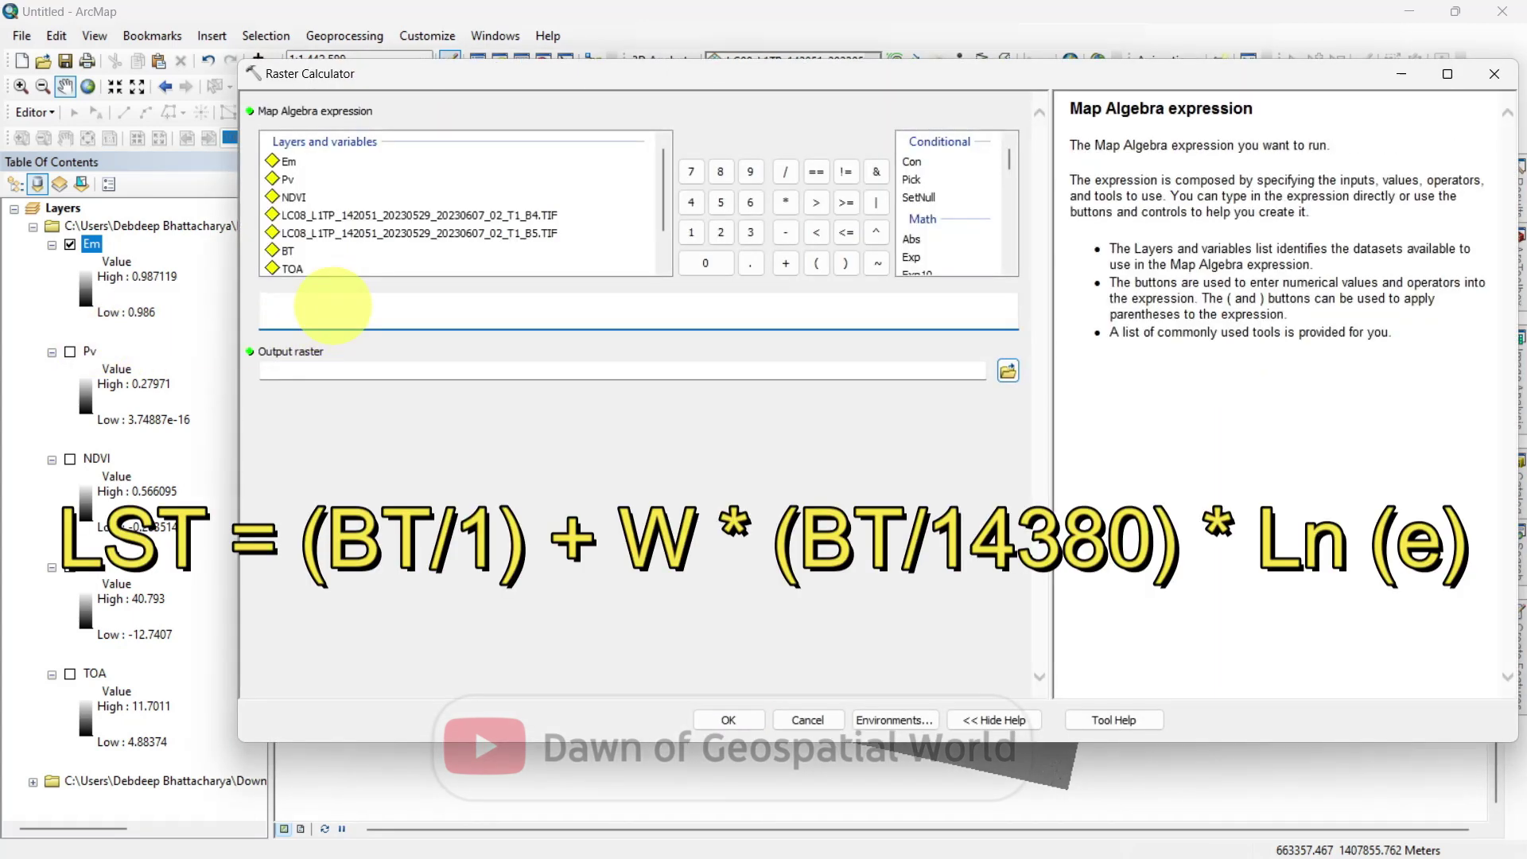
{"action": "left_click", "coordinate": [816, 264]}
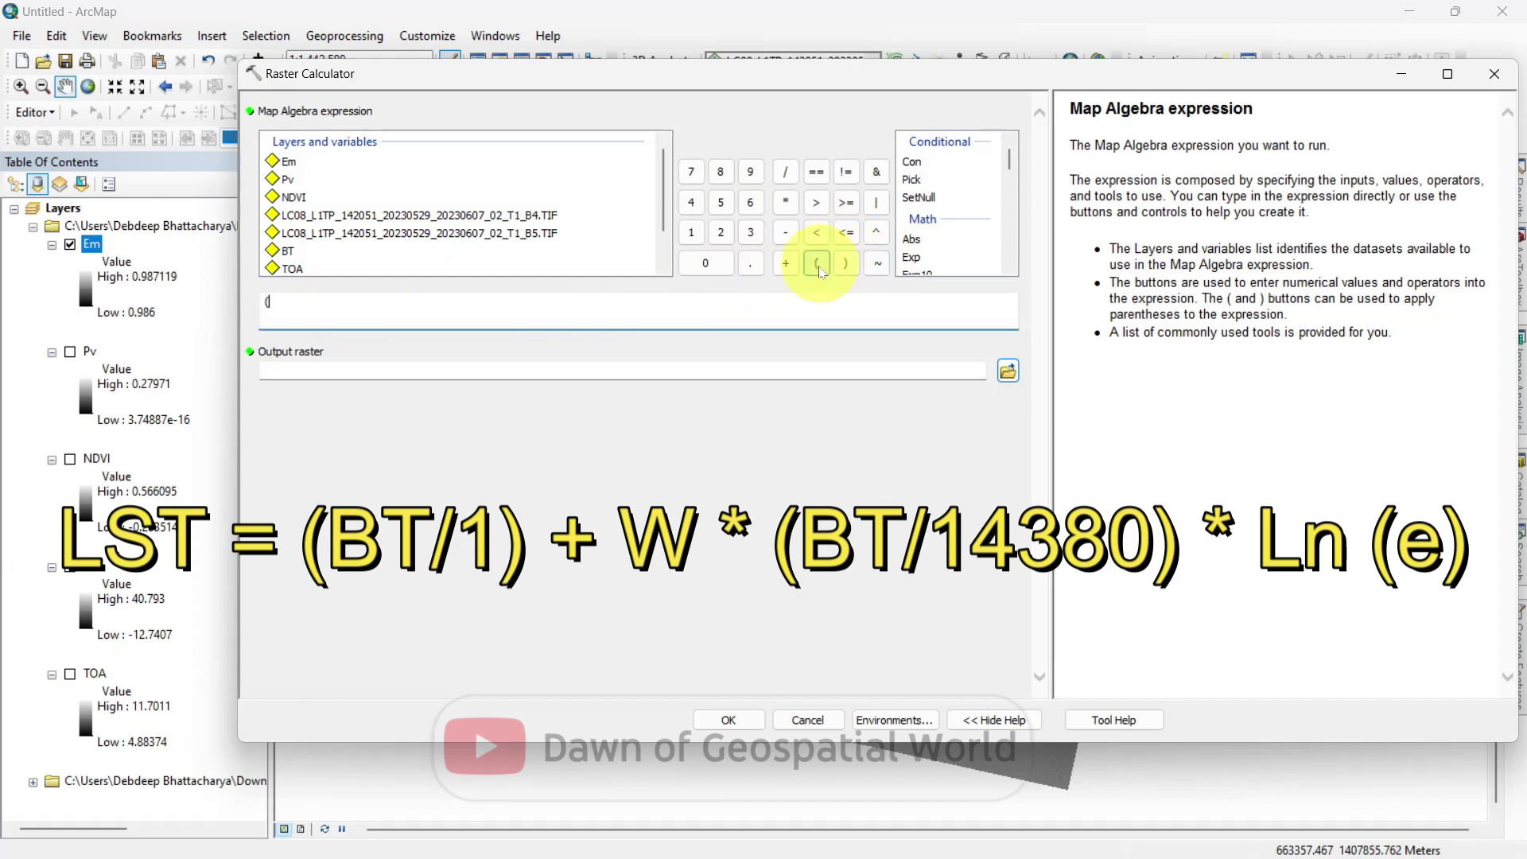
{"action": "double_click", "coordinate": [288, 251]}
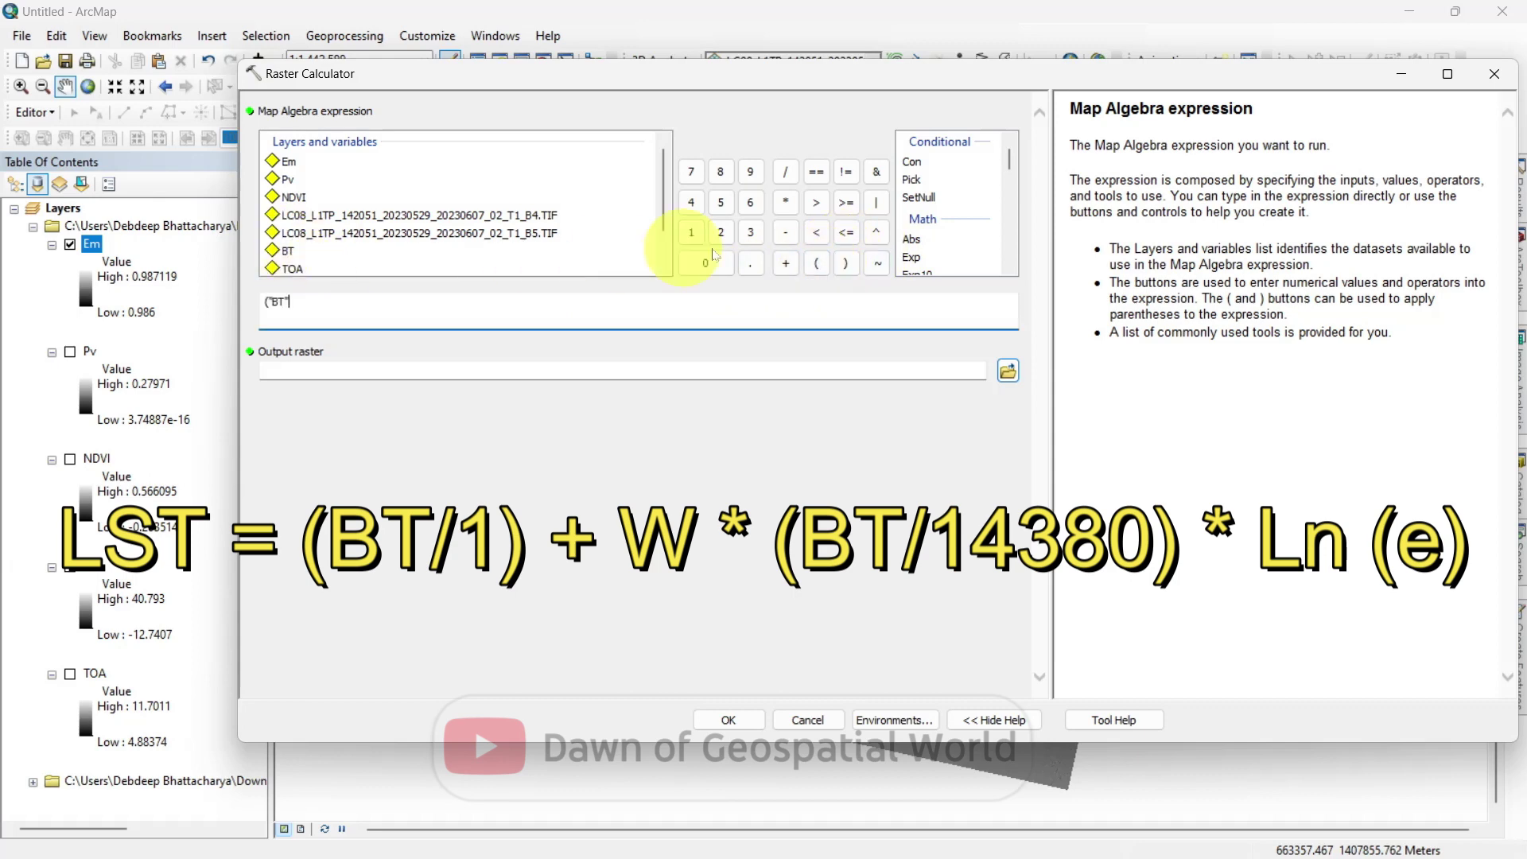
{"action": "left_click", "coordinate": [783, 175]}
{"action": "left_click", "coordinate": [689, 239]}
{"action": "left_click", "coordinate": [844, 267]}
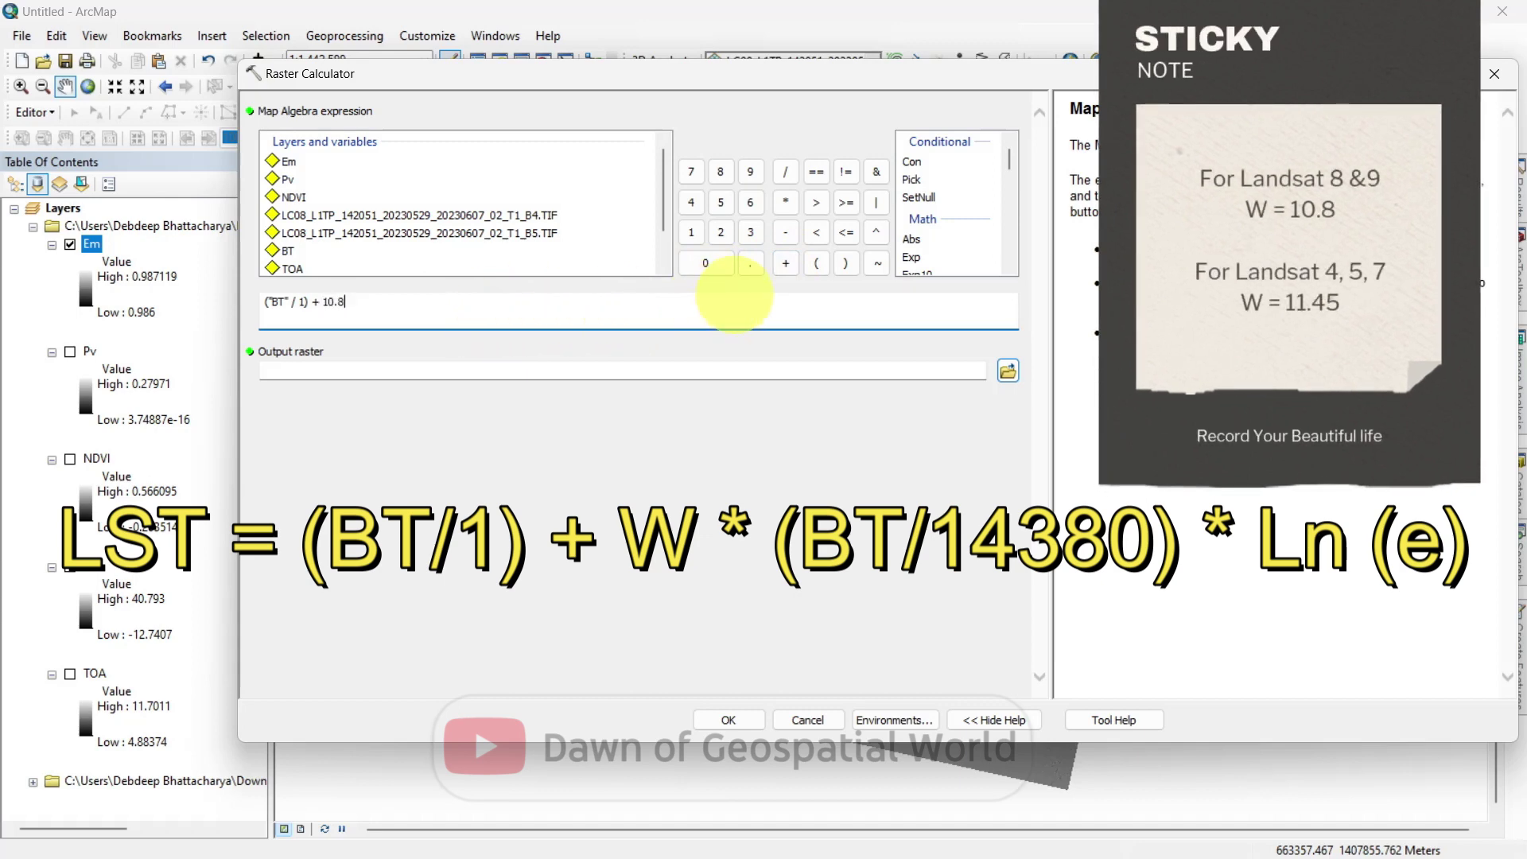
Multiply the 10.8 term by the parenthesized quotient ("BT" / 14380)
{"action": "left_click", "coordinate": [786, 204]}
{"action": "left_click", "coordinate": [822, 264]}
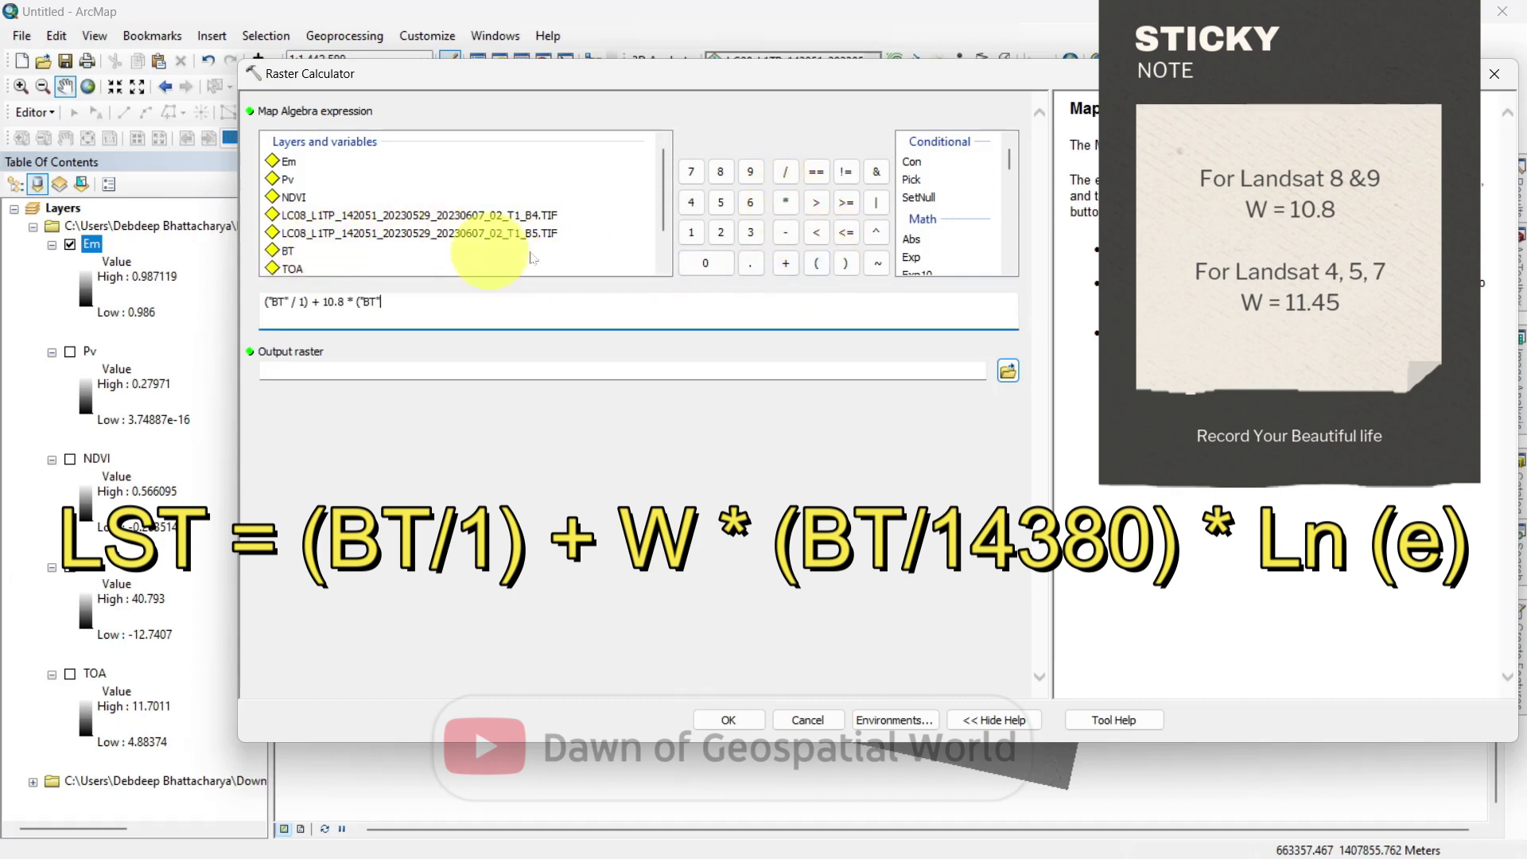
{"action": "left_click", "coordinate": [786, 172]}
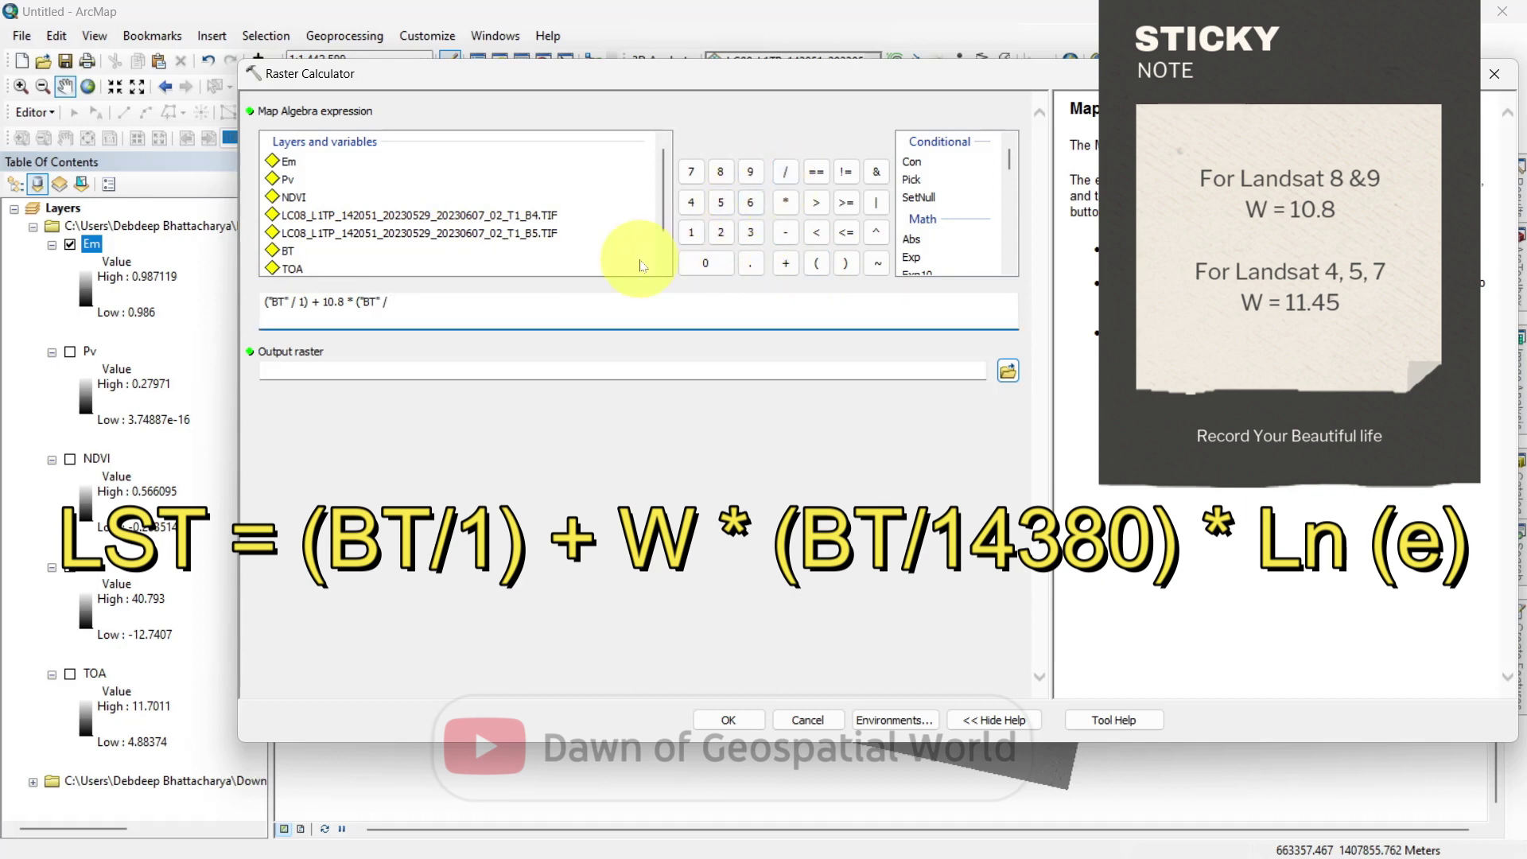
{"action": "type", "text": "1438"}
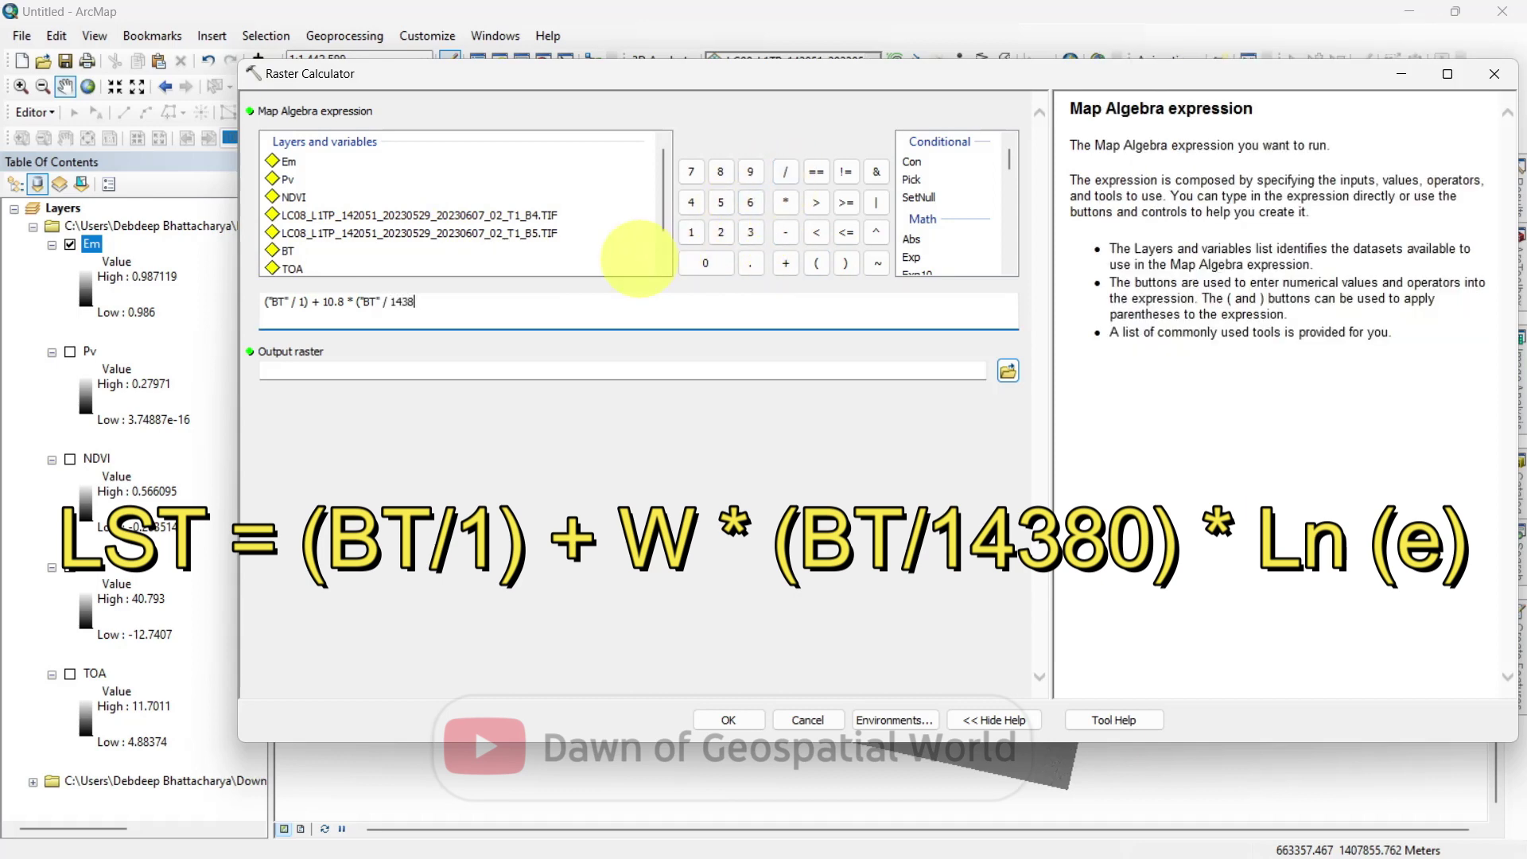
{"action": "type", "text": "0"}
{"action": "left_click", "coordinate": [845, 263]}
Multiply the last term by the natural logarithm of the emissivity raster, Ln("Em")
{"action": "left_click", "coordinate": [786, 202]}
{"action": "scroll", "coordinate": [994, 227], "scroll_direction": "down", "scroll_amount": 3}
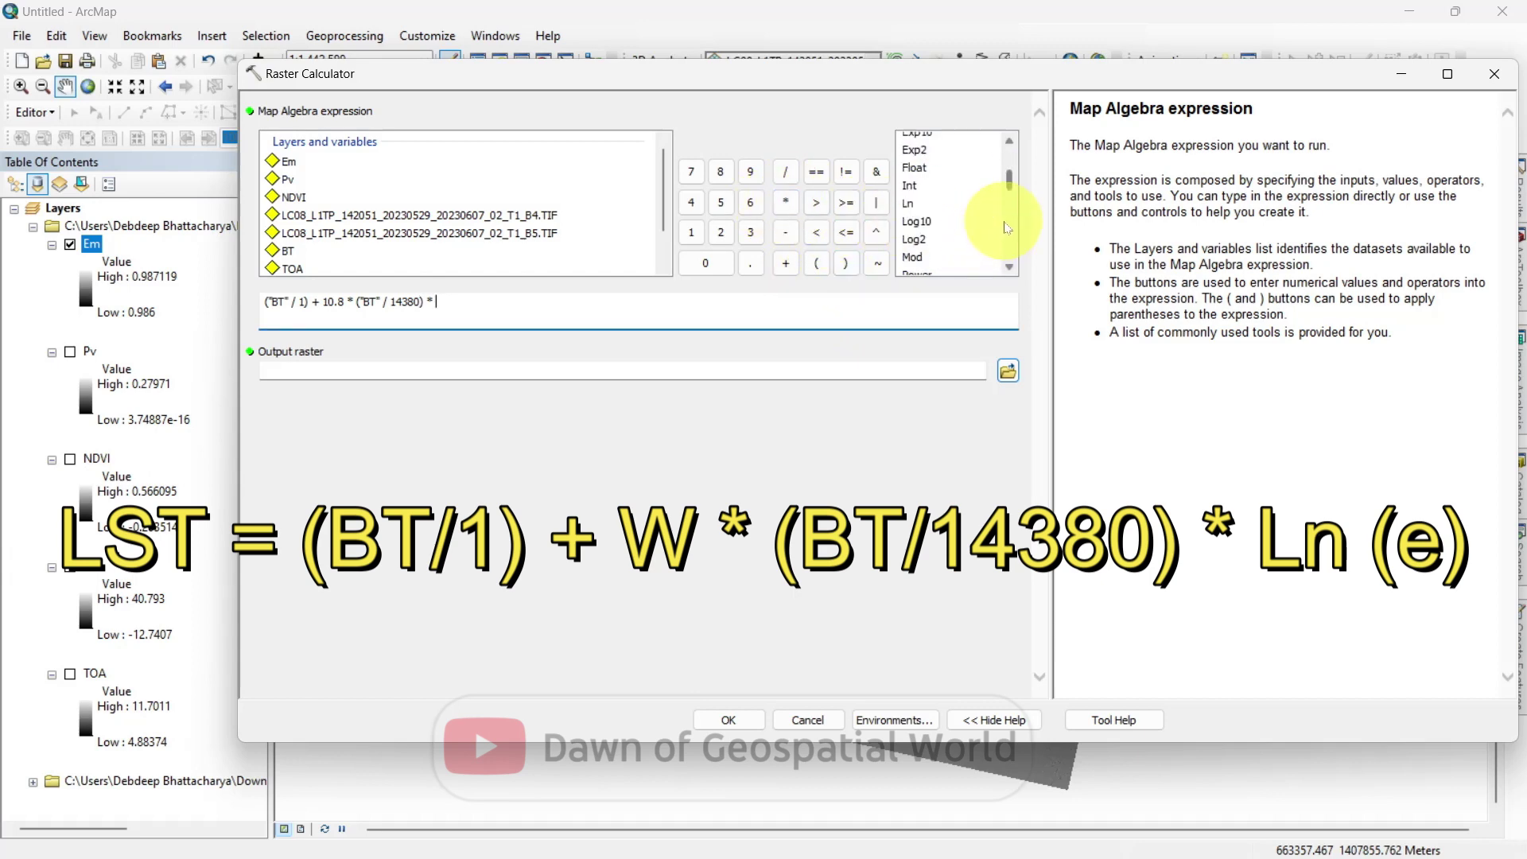
{"action": "double_click", "coordinate": [909, 204]}
{"action": "double_click", "coordinate": [289, 161]}
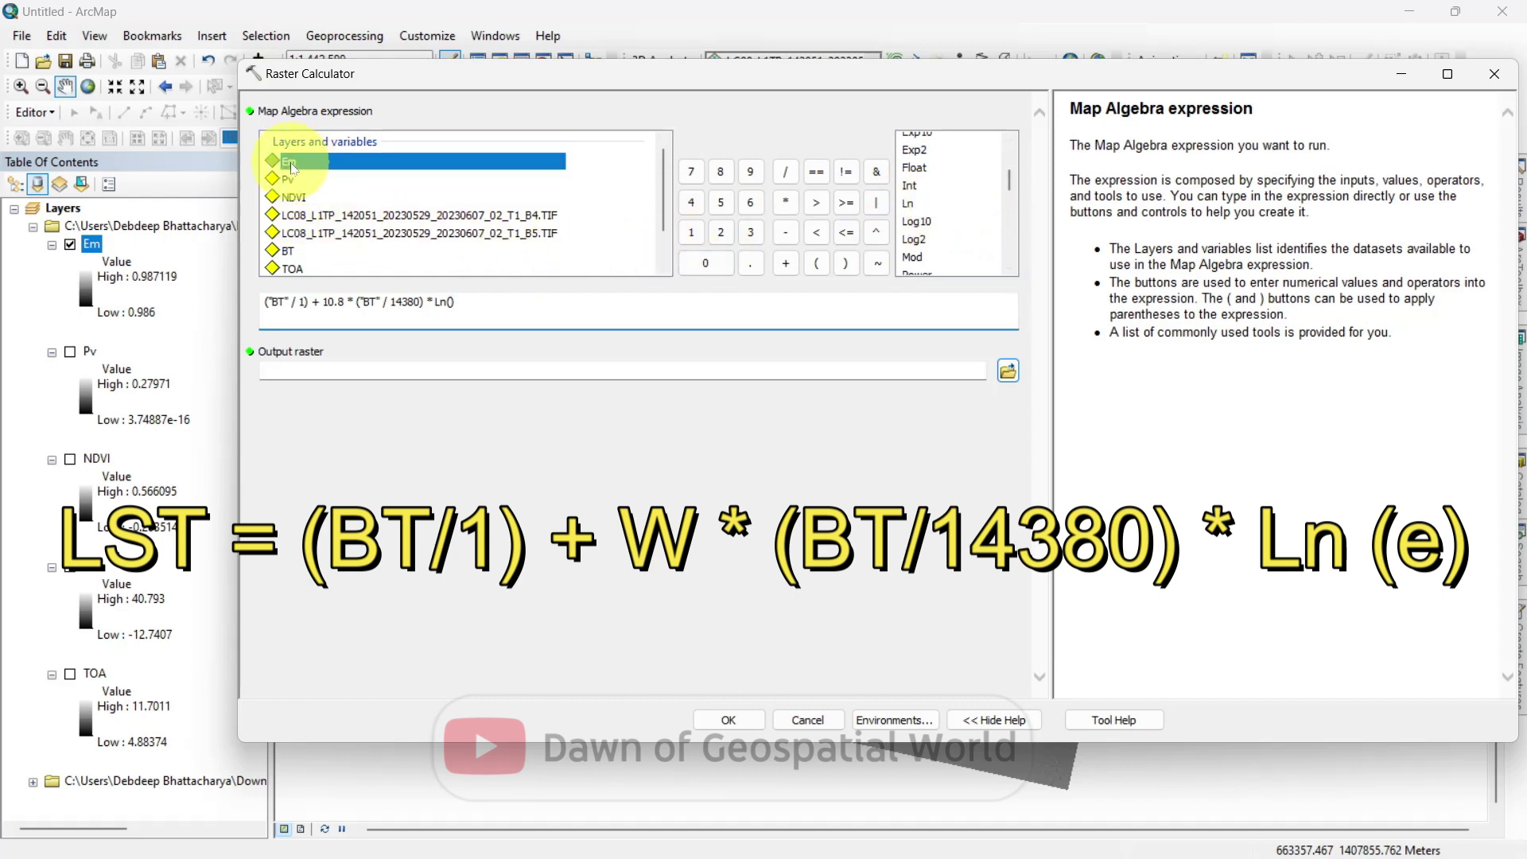
Name the land surface temperature output LST in the LST folder and run the raster calculation
{"action": "left_click", "coordinate": [1010, 371]}
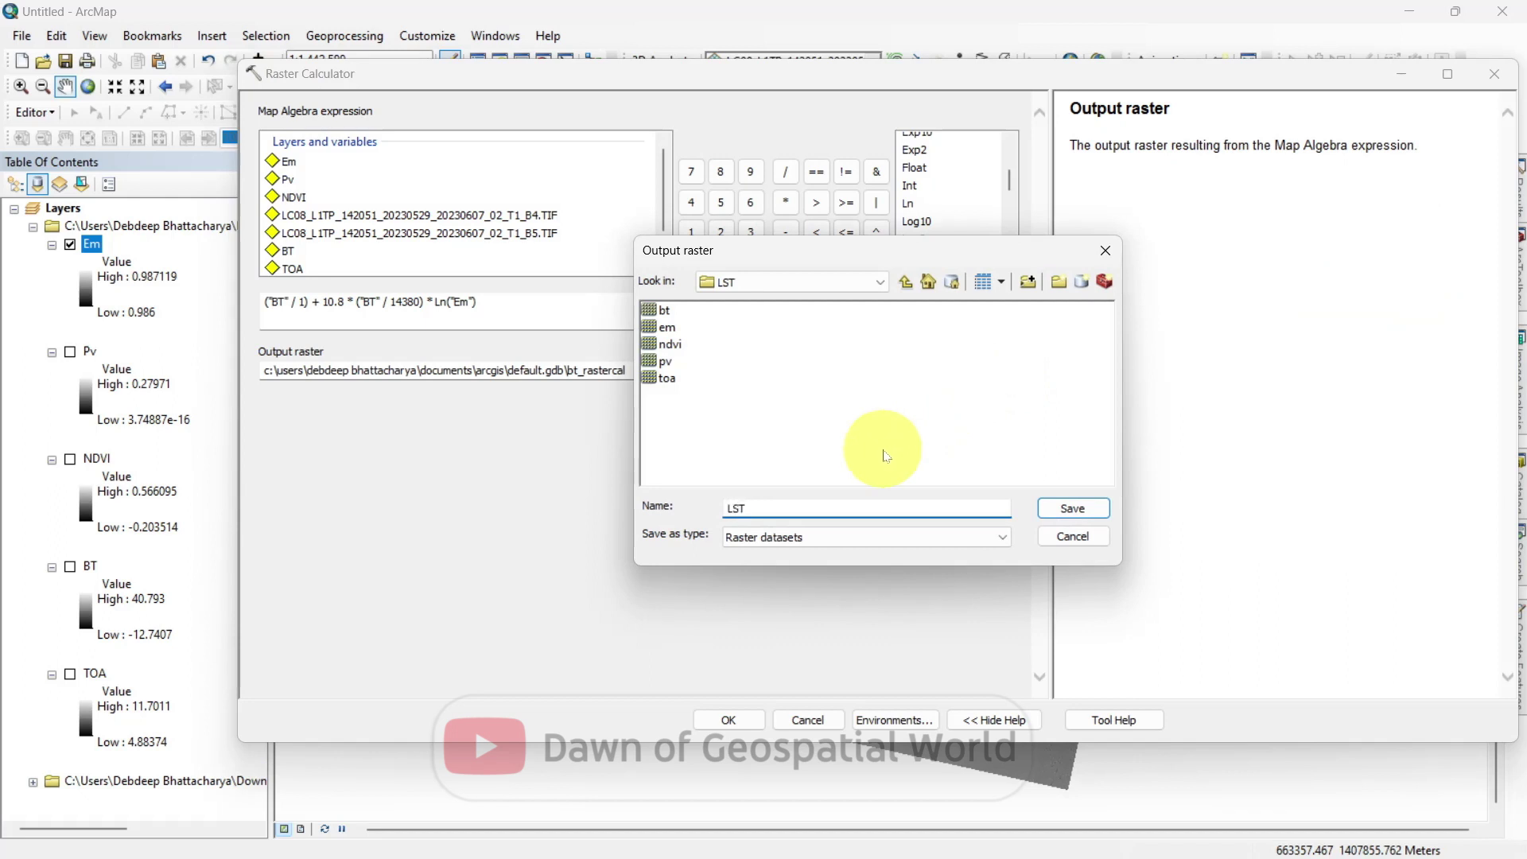
{"action": "left_click", "coordinate": [1069, 506]}
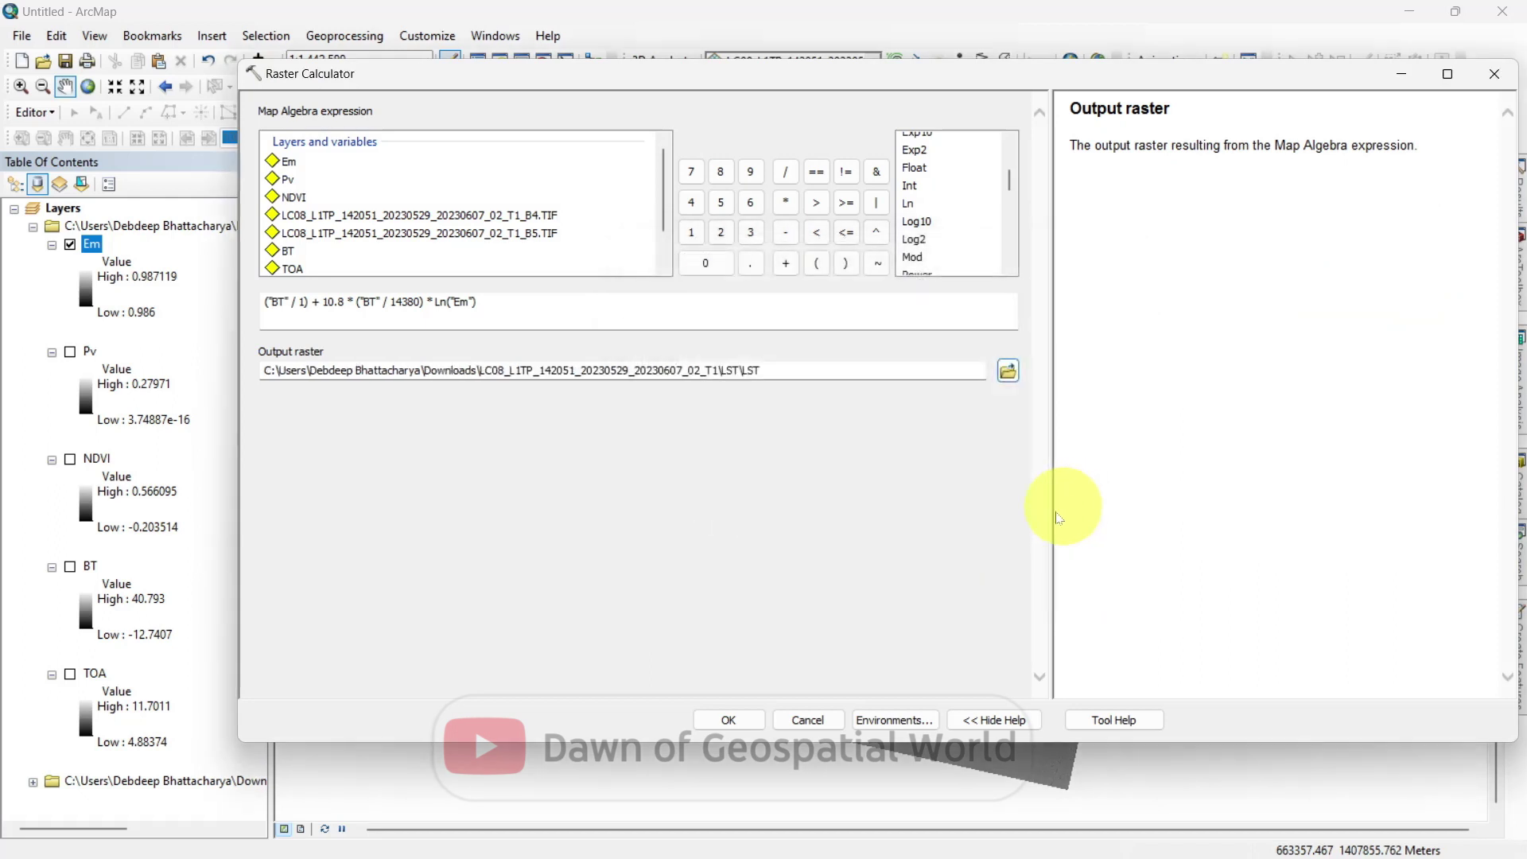
{"action": "left_click", "coordinate": [745, 722]}
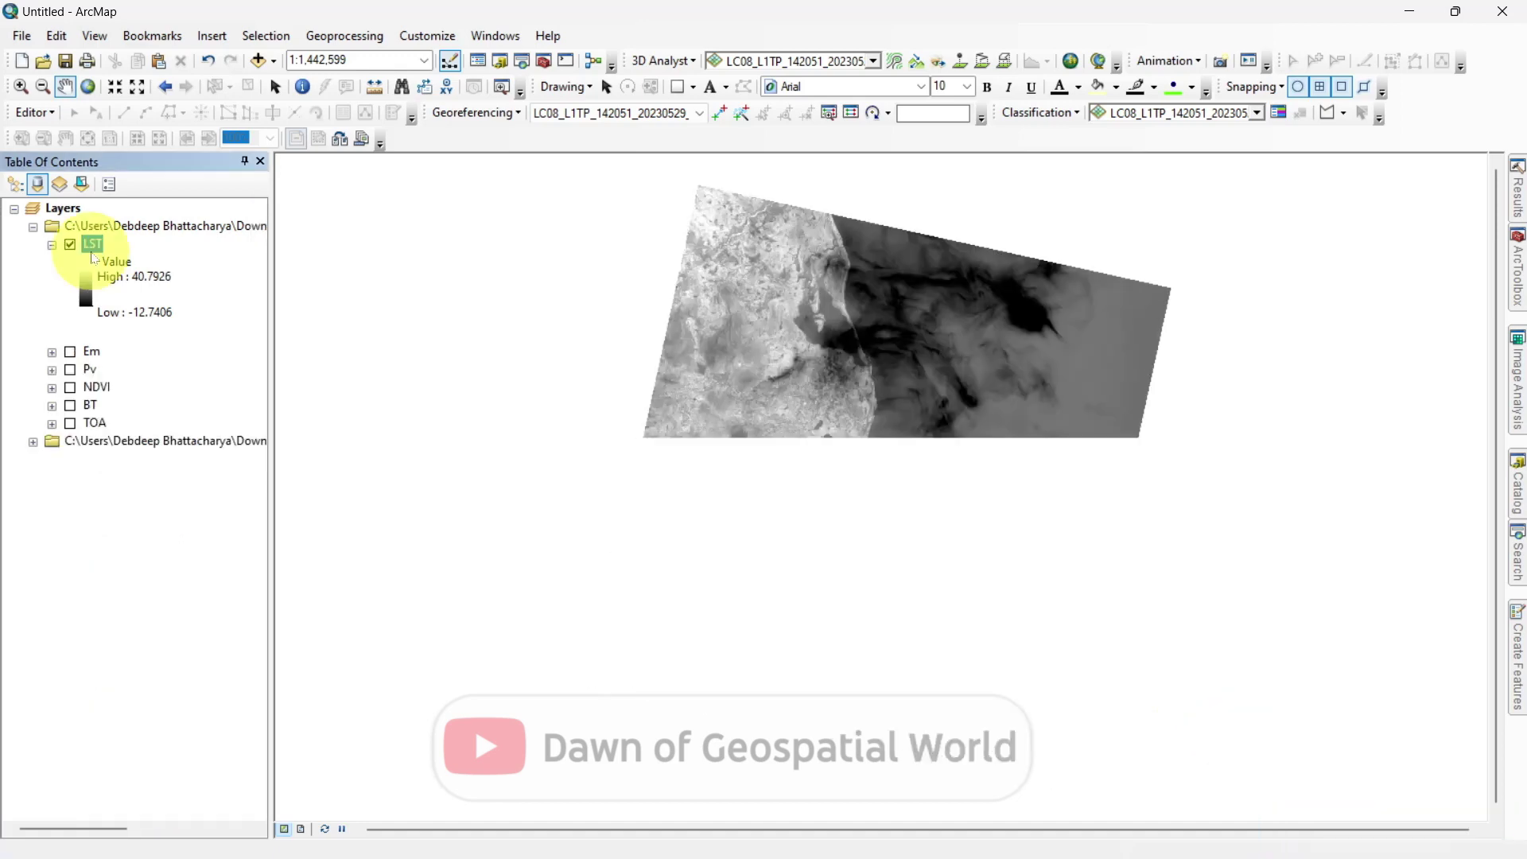
Symbolize the LST layer with the stretched red-yellow-cyan-blue color ramp, inverted so high values are red
{"action": "right_click", "coordinate": [91, 246]}
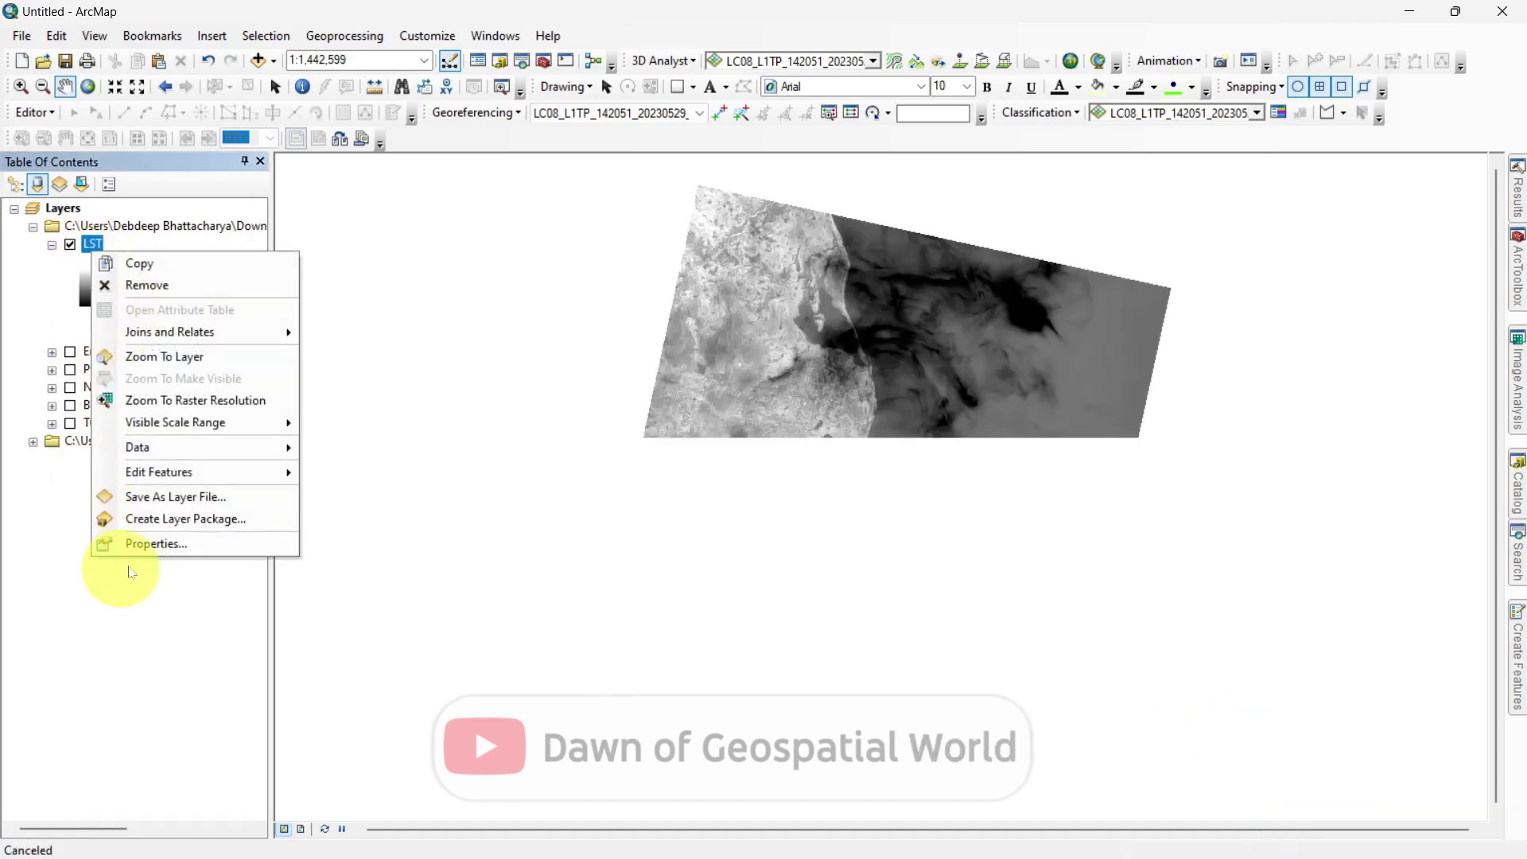
{"action": "left_click", "coordinate": [144, 543]}
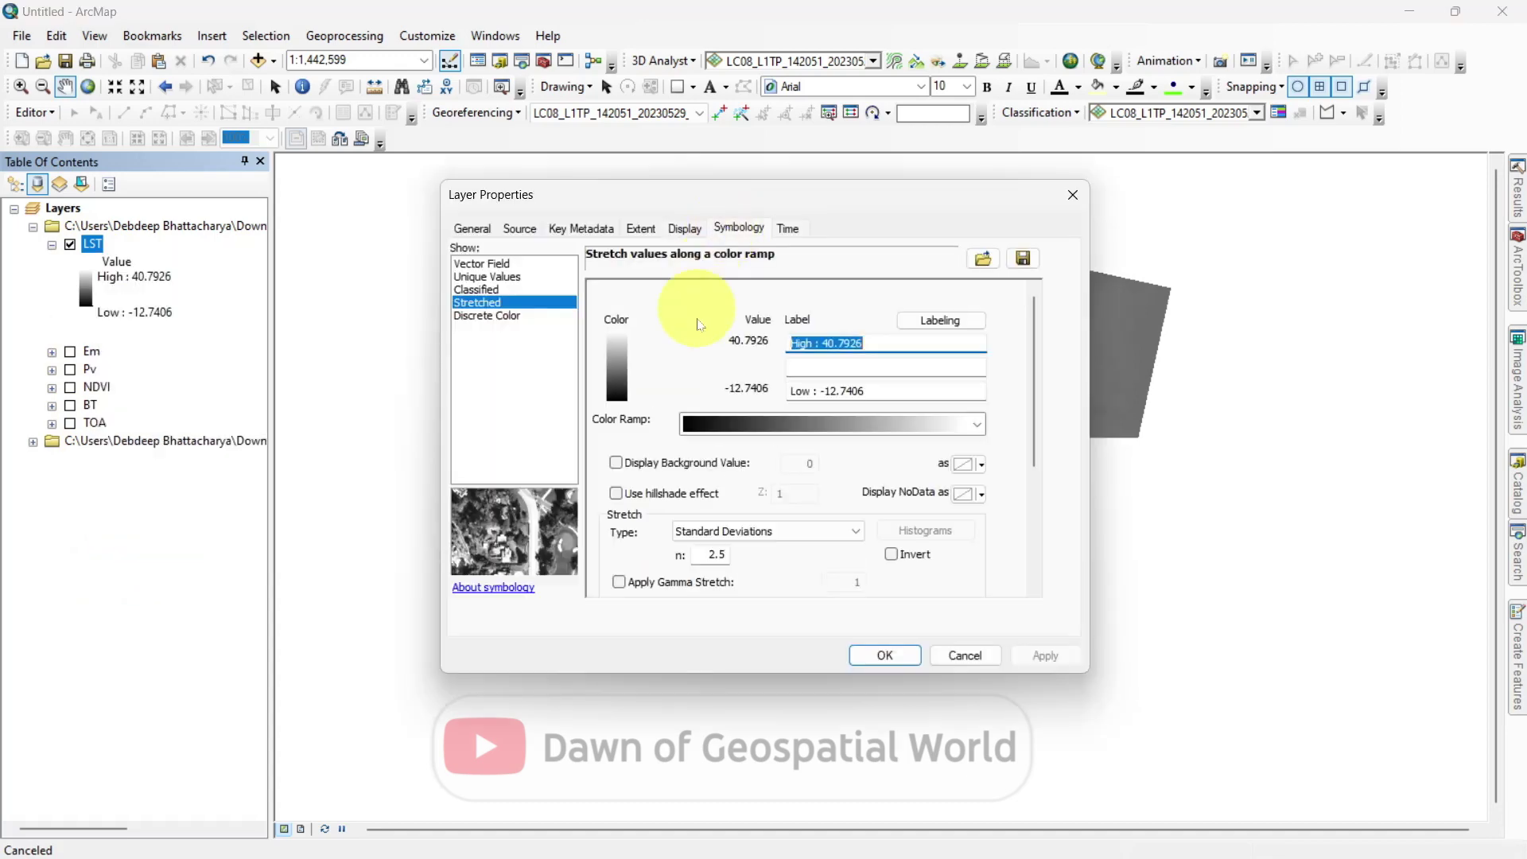
{"action": "left_click", "coordinate": [978, 425]}
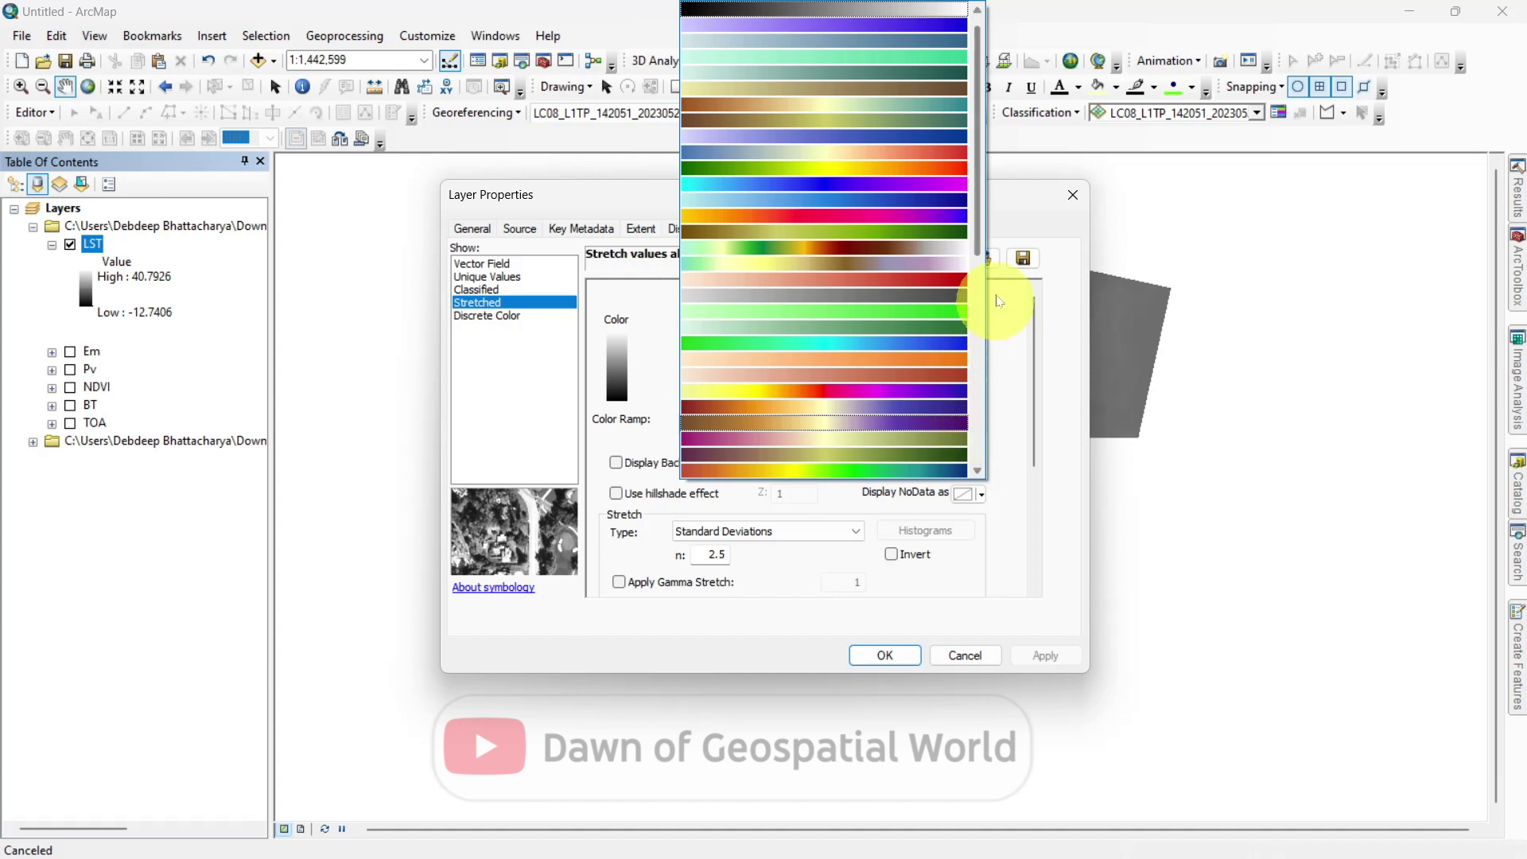
{"action": "left_click_drag", "start_coordinate": [980, 236], "coordinate": [981, 400]}
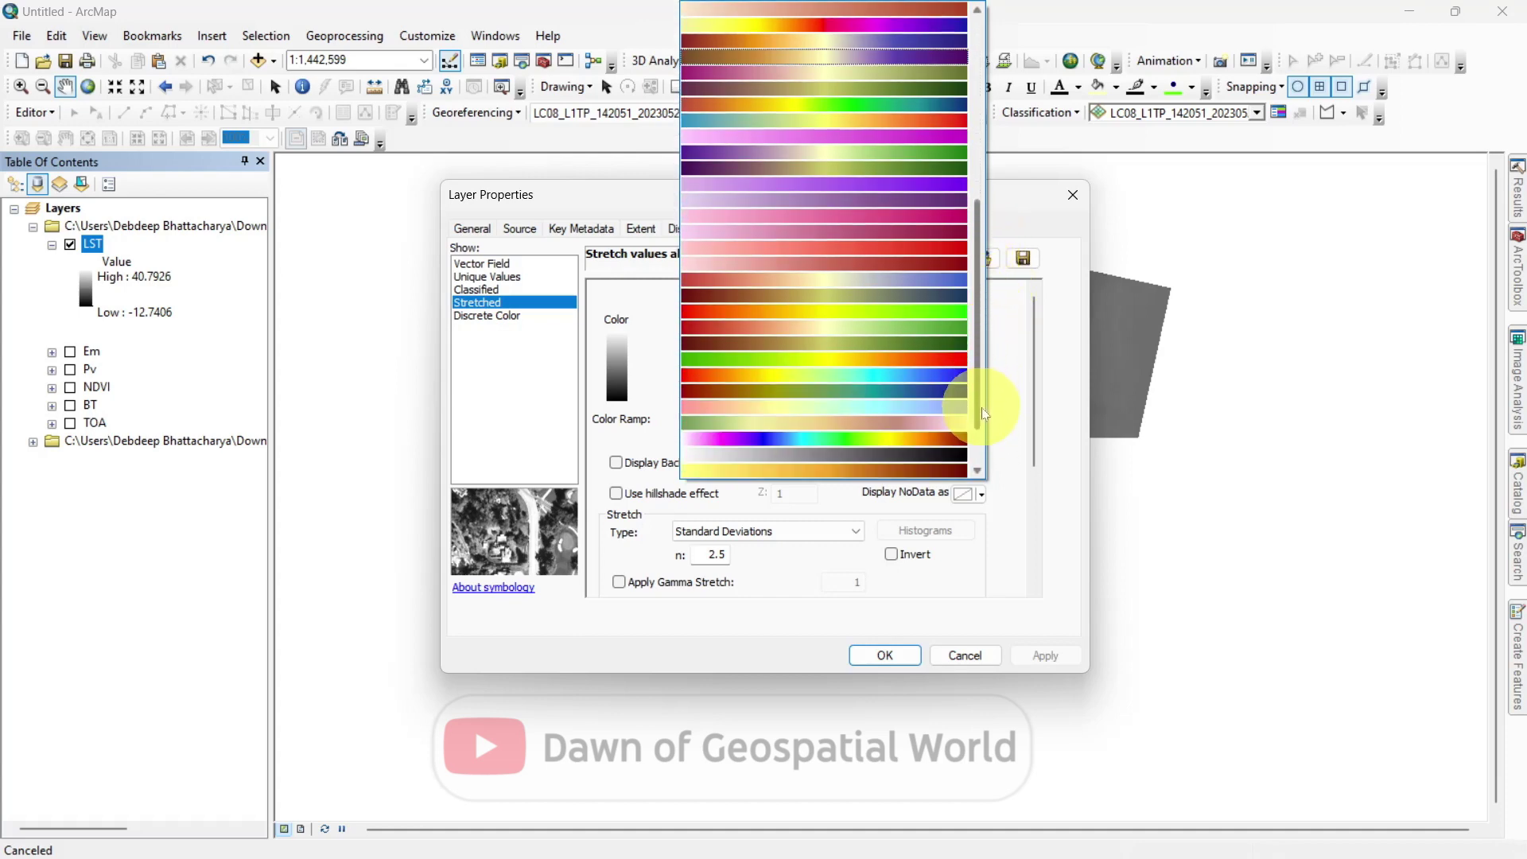
{"action": "left_click", "coordinate": [918, 380]}
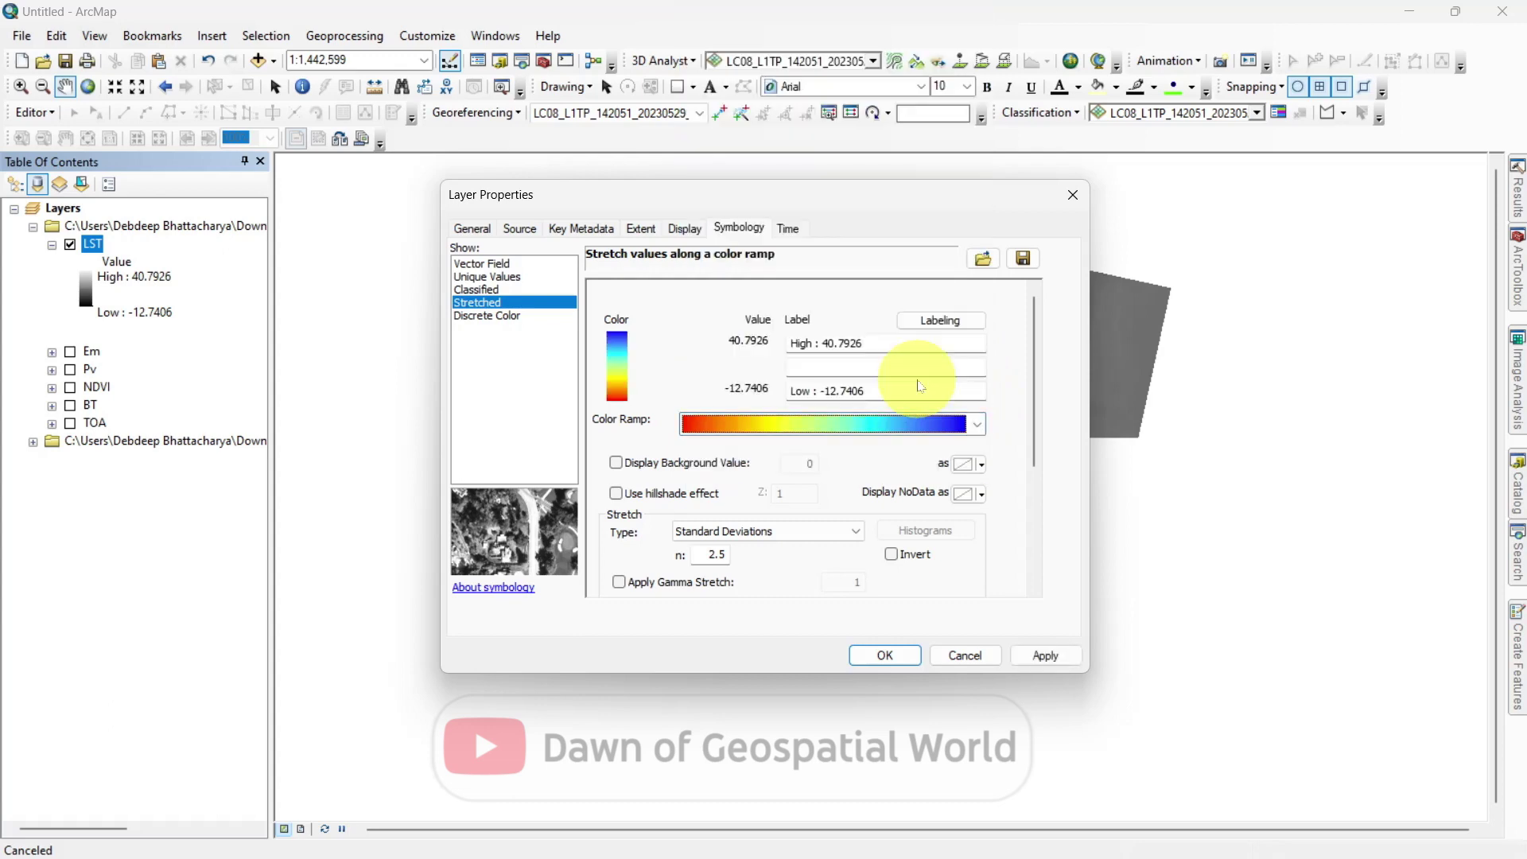
{"action": "left_click", "coordinate": [893, 554]}
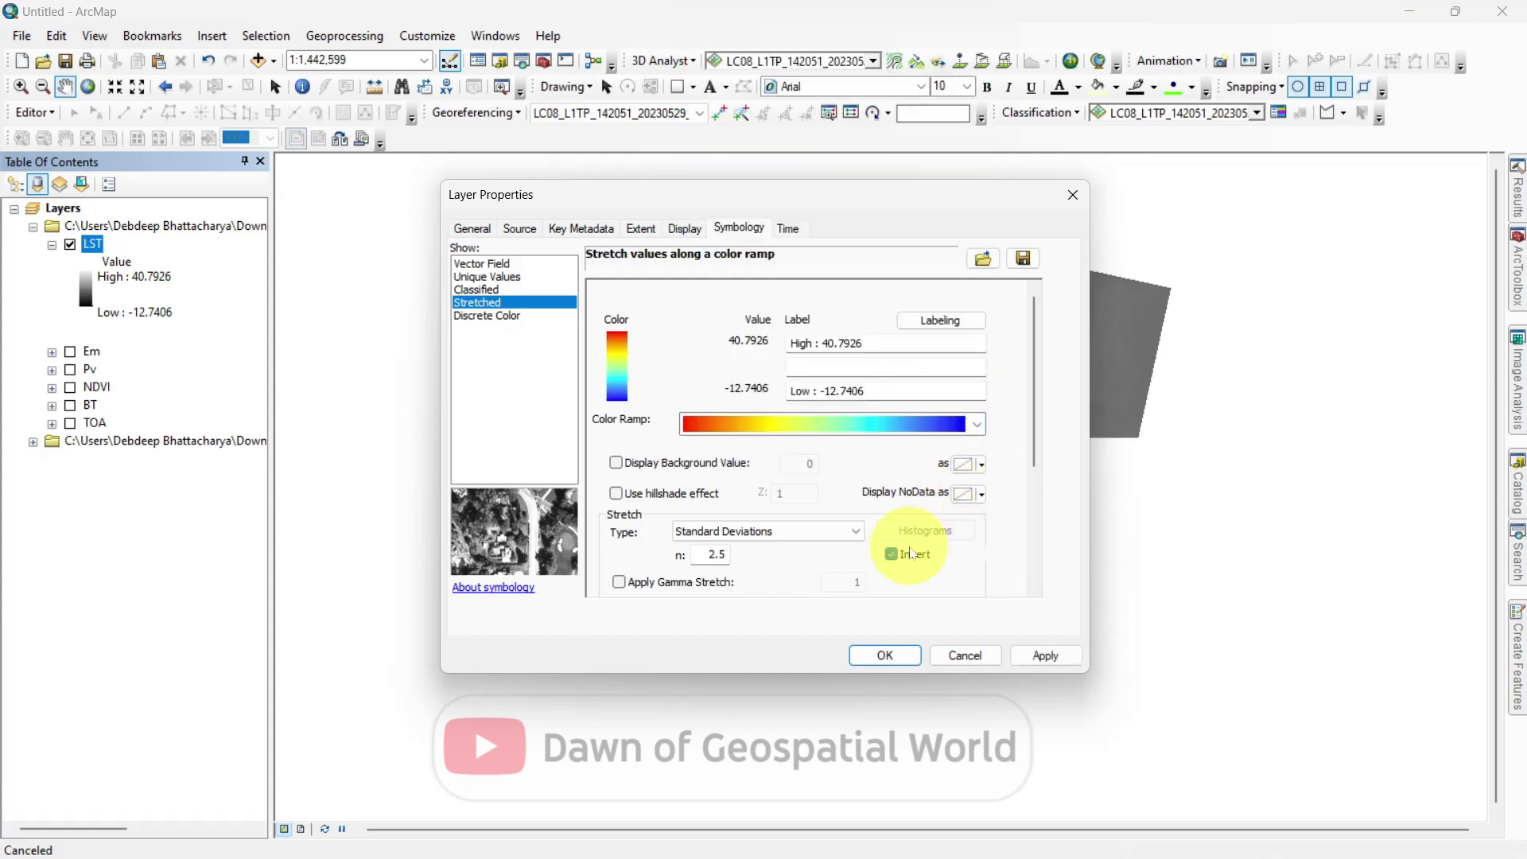
{"action": "left_click", "coordinate": [883, 655]}
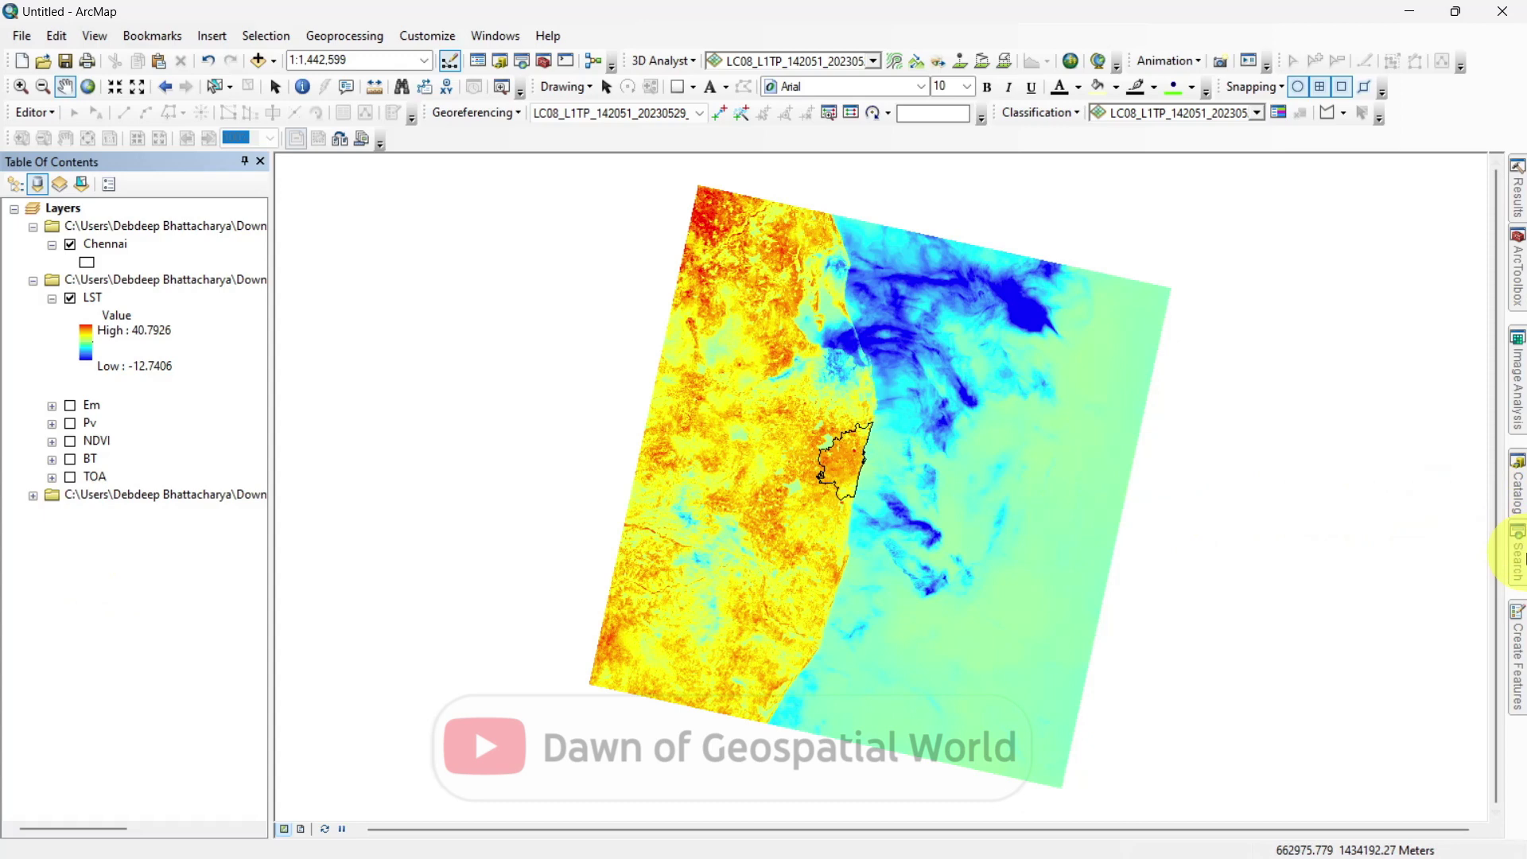
Search the tools for "mask" and open the Extract by Mask tool of Spatial Analyst
{"action": "left_click", "coordinate": [1518, 557]}
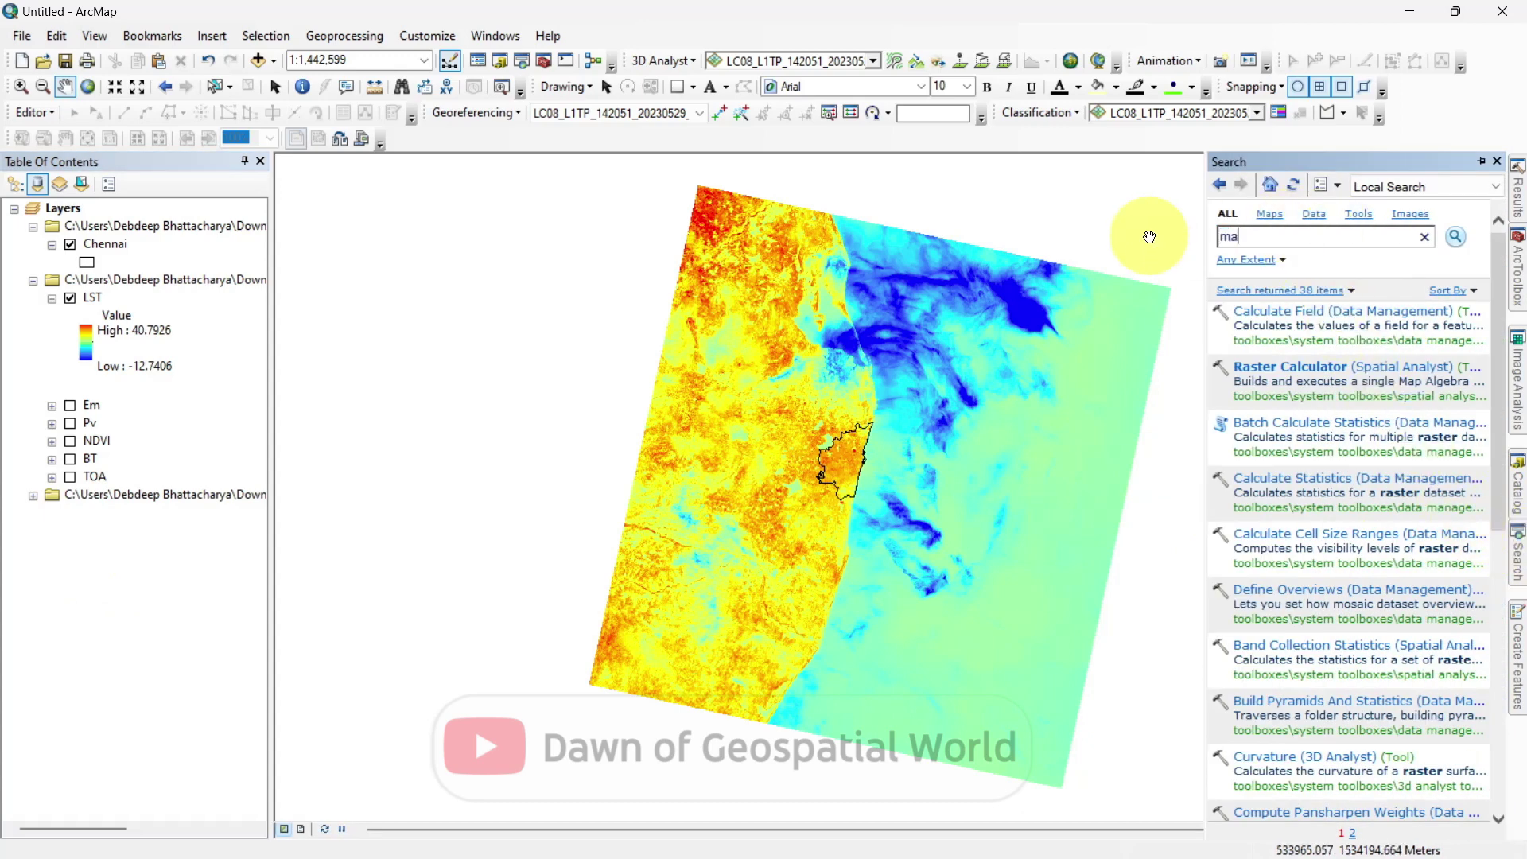
{"action": "type", "text": "mask"}
{"action": "key", "text": "Return"}
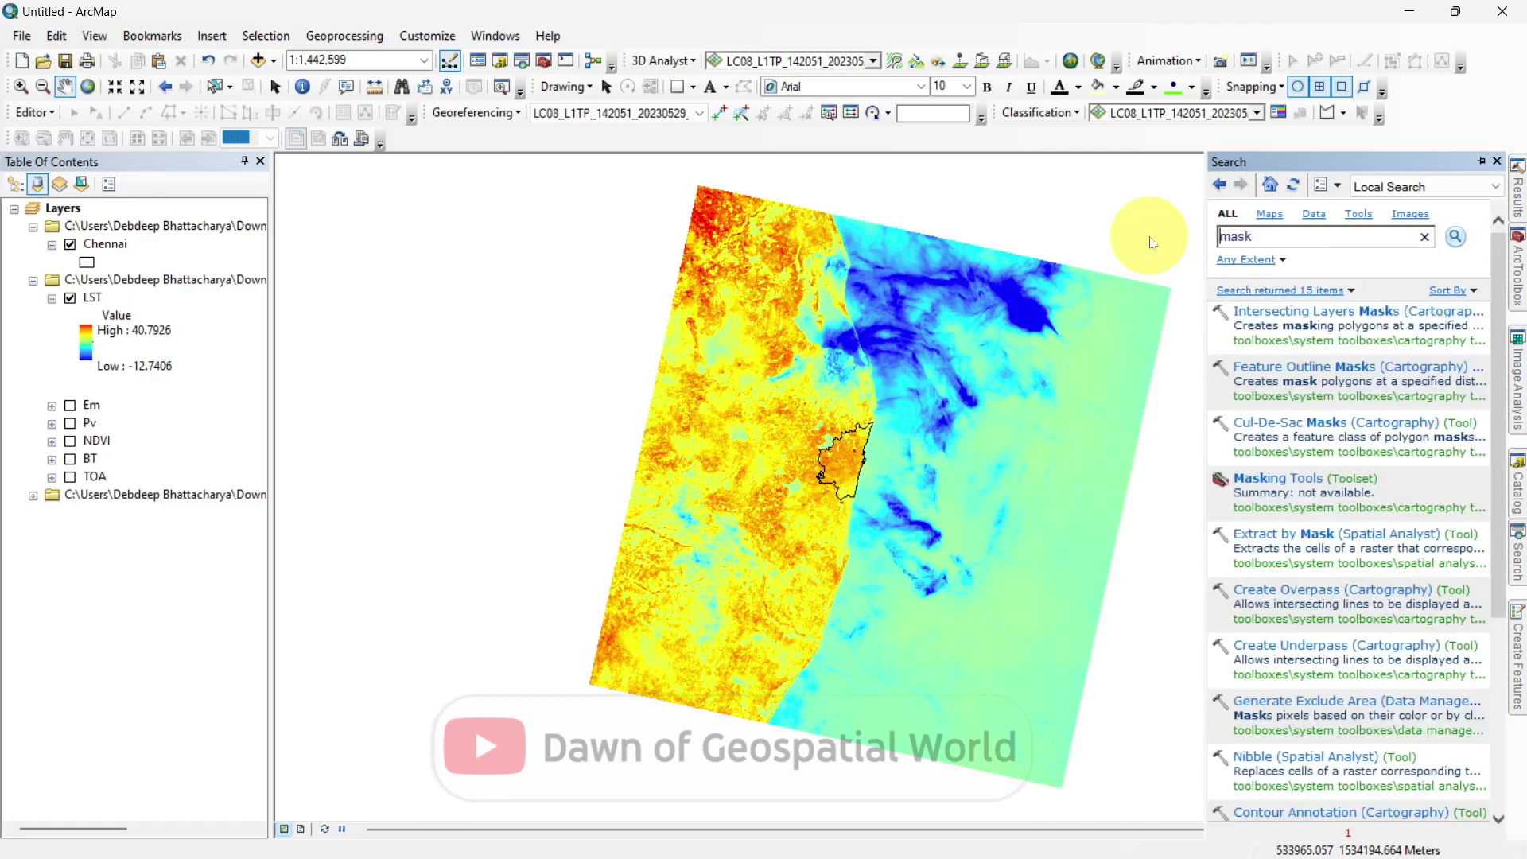
{"action": "left_click", "coordinate": [1283, 531]}
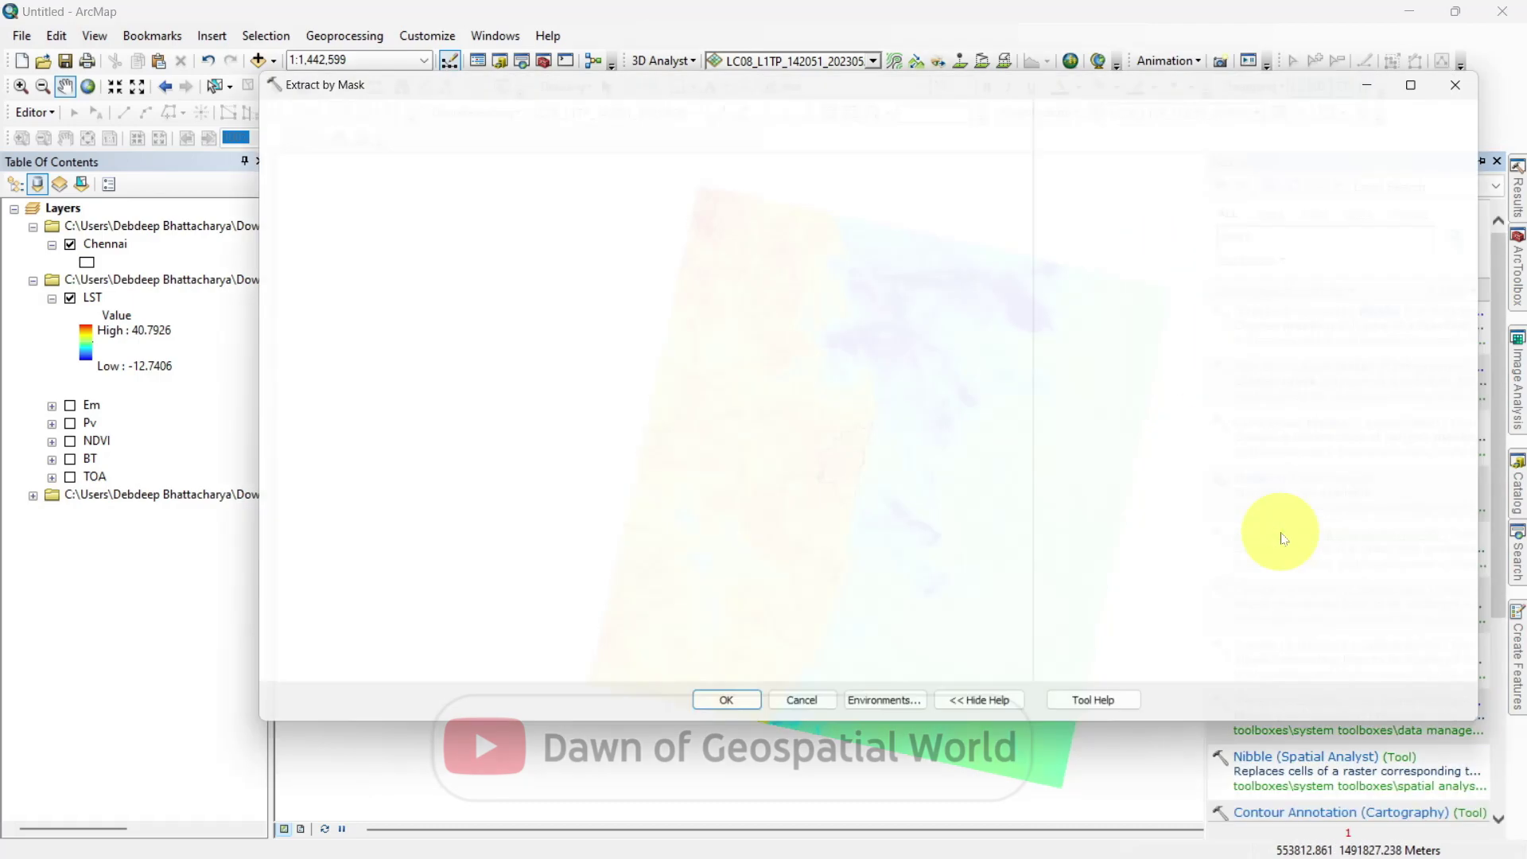